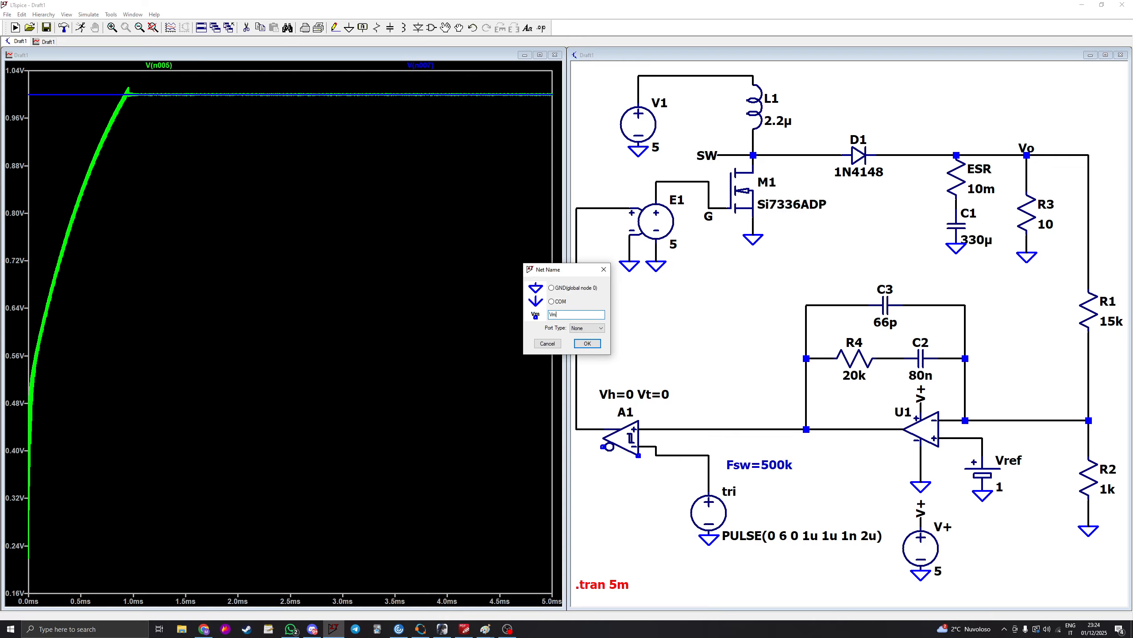
Step: Label the op-amp U1's inverting input net Vmin and its non-inverting input net Vref
type("in")
key("Return")
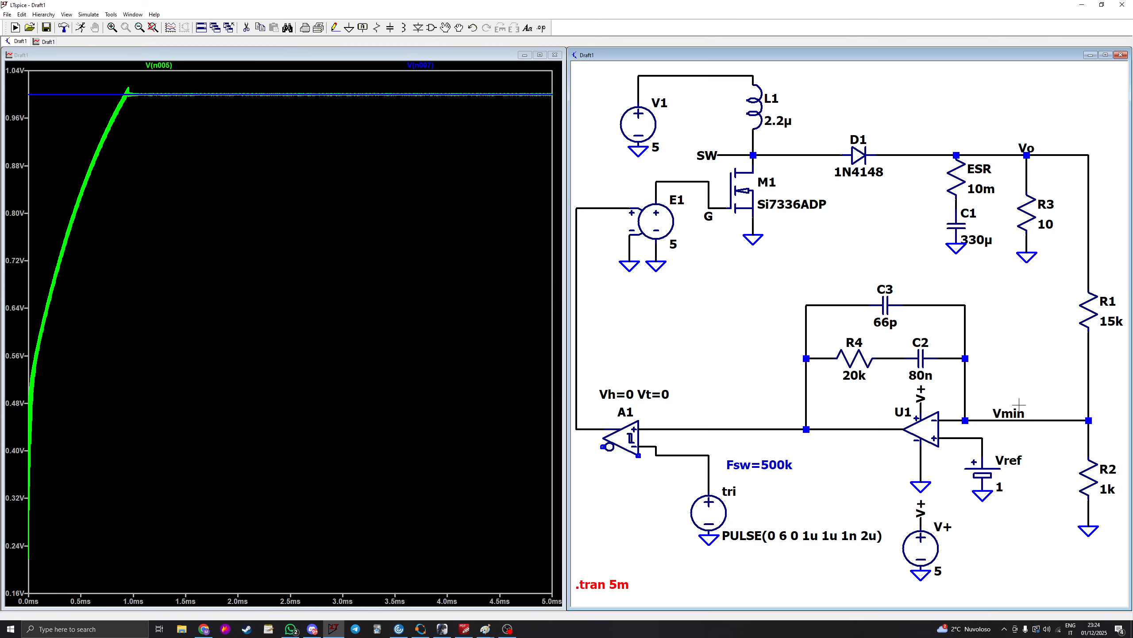
key("F4")
key("Escape")
key("F4")
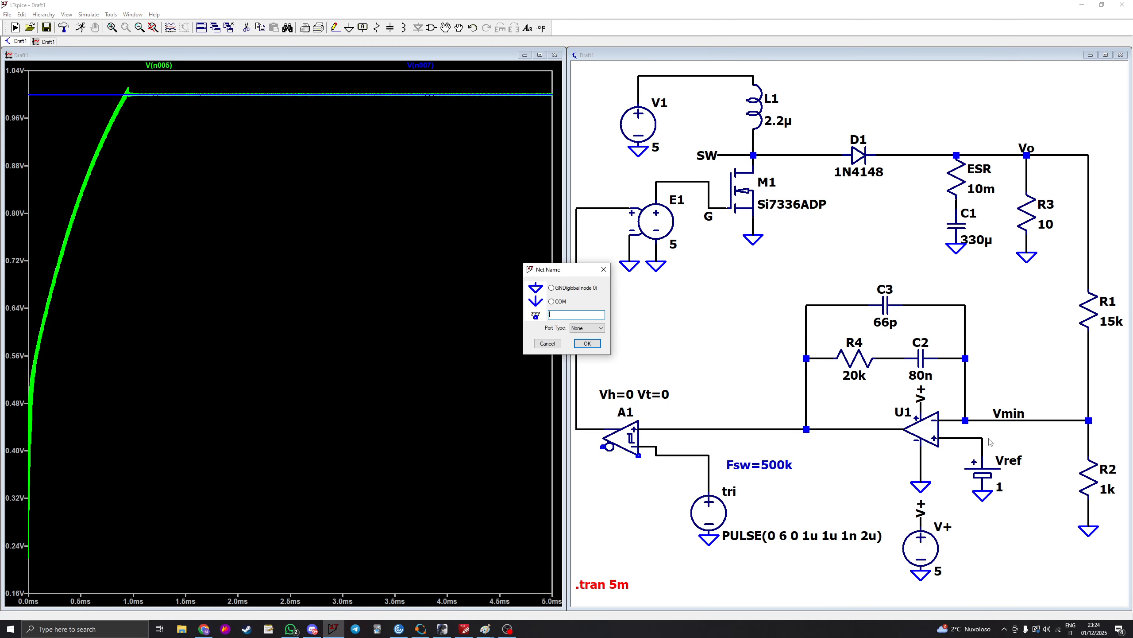
type("Vref")
key("Return")
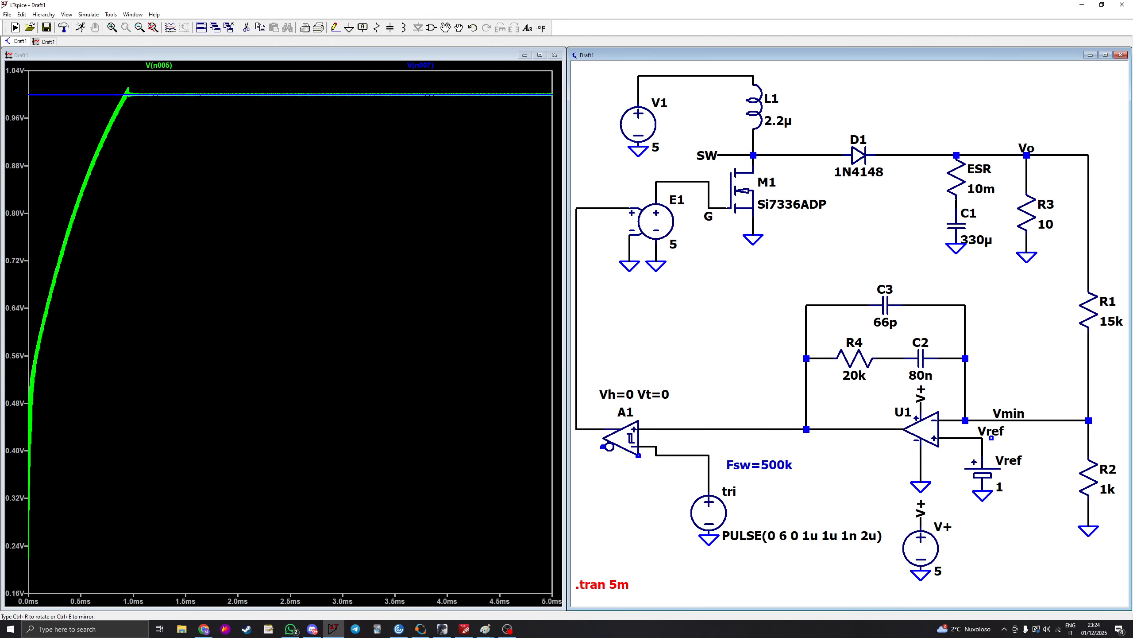
left_click(982, 438)
Step: Label the triangle source's output net Vtri and the op-amp's output net Vcomp
key("F4")
type("Vtri")
key("Return")
left_click(705, 455)
key("F4")
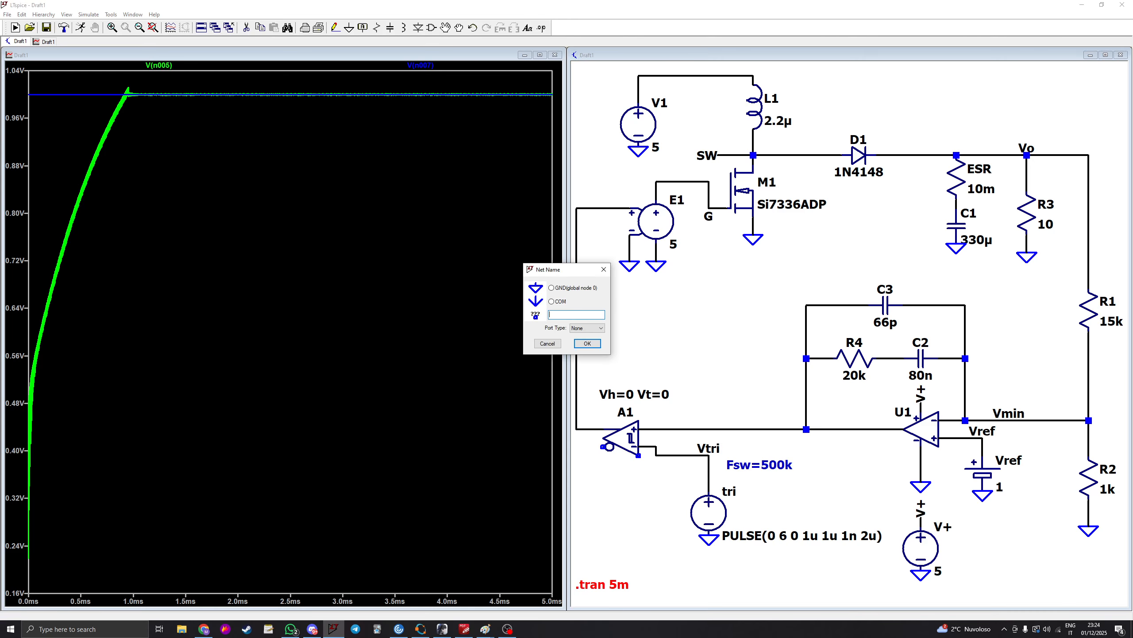
type("Vcomp")
key("Return")
left_click(752, 429)
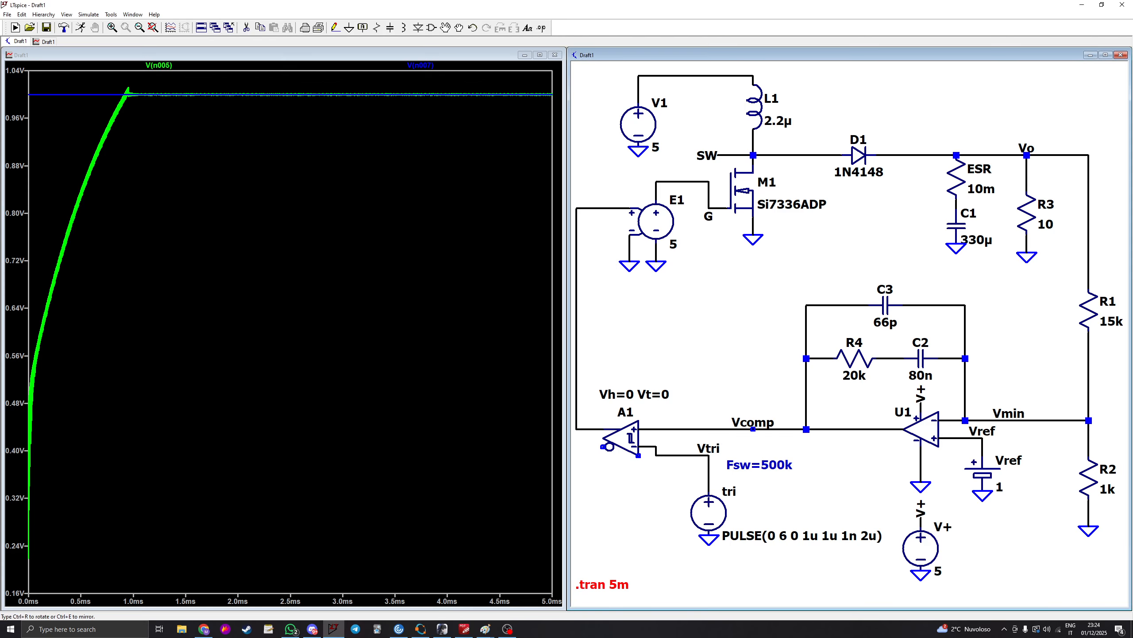
Step: Run the transient simulation and plot the Vmin and Vref voltages together
left_click(83, 29)
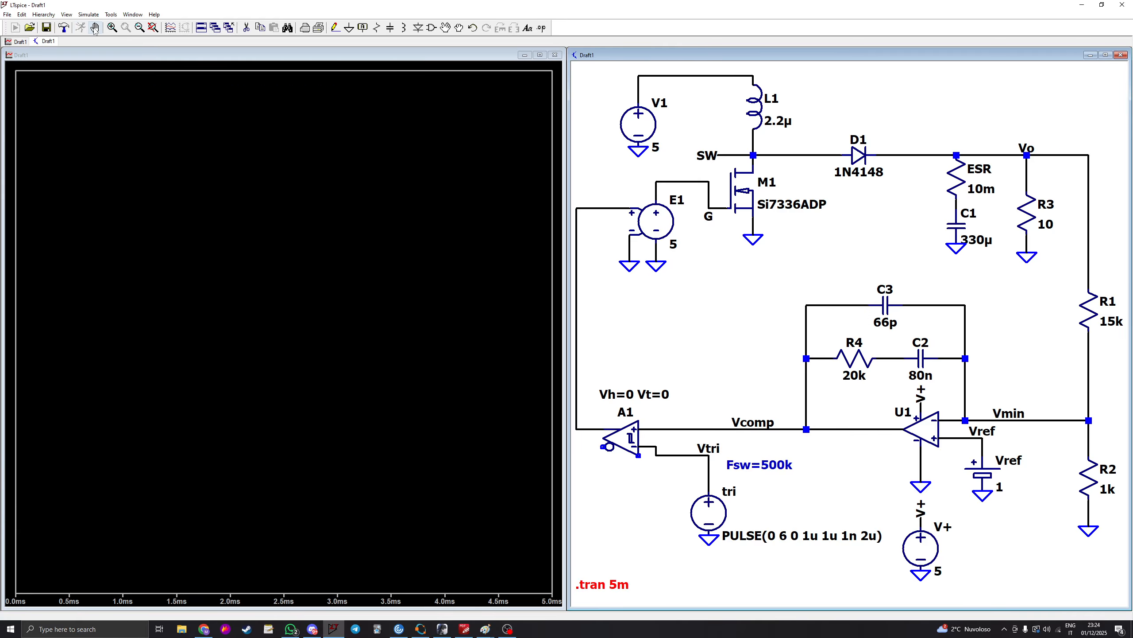
left_click(1034, 418)
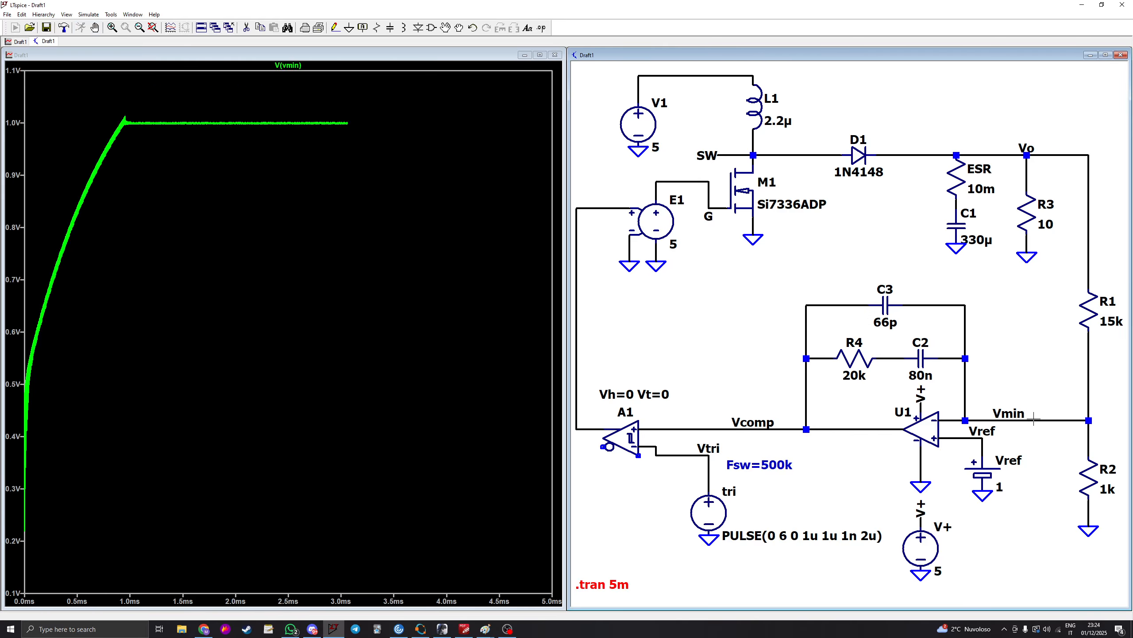
left_click(967, 438)
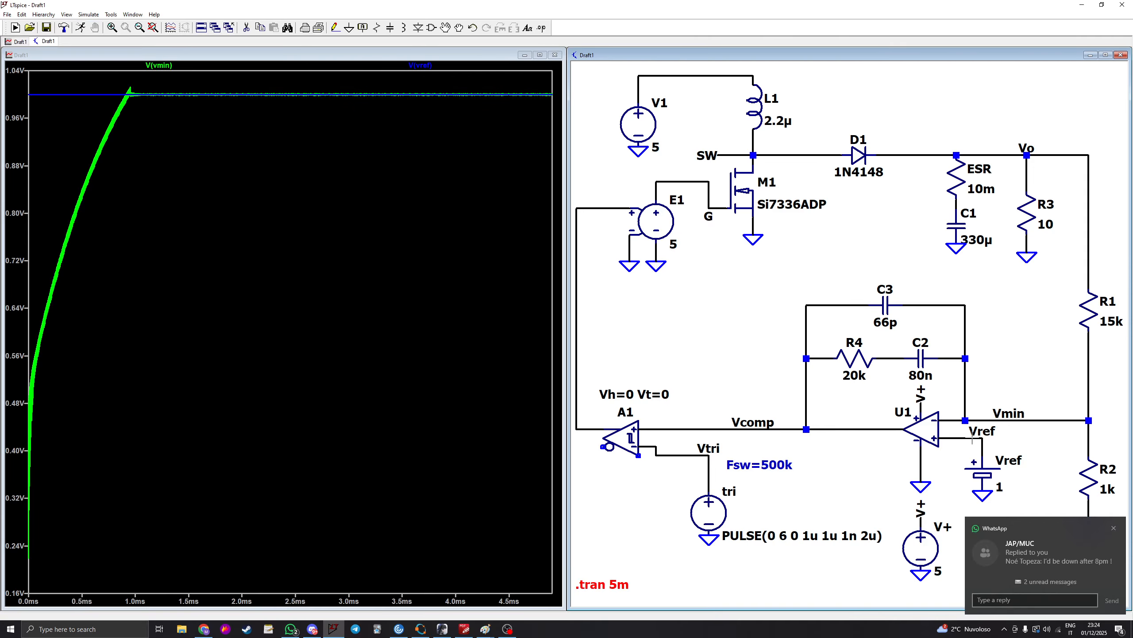
left_click(1114, 528)
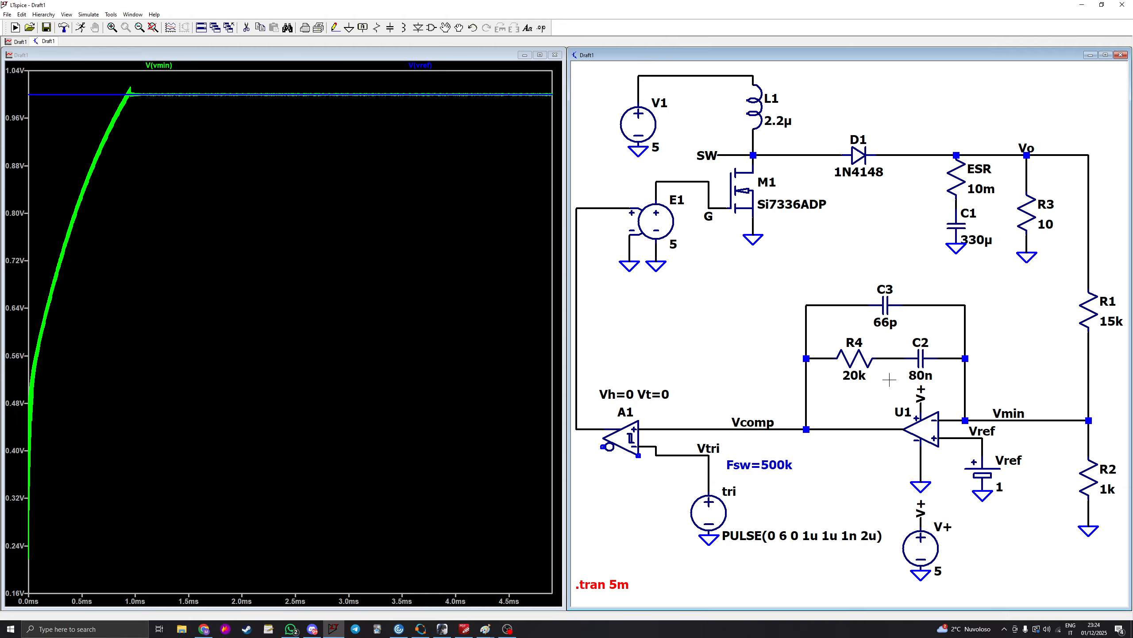
Step: Delete capacitors C2 and C3 from the feedback network, wiring across C2's gap so R4 alone closes the loop
key("Delete")
left_click(920, 359)
key("F3")
left_click(901, 358)
left_click(938, 358)
key("Delete")
left_click(889, 306)
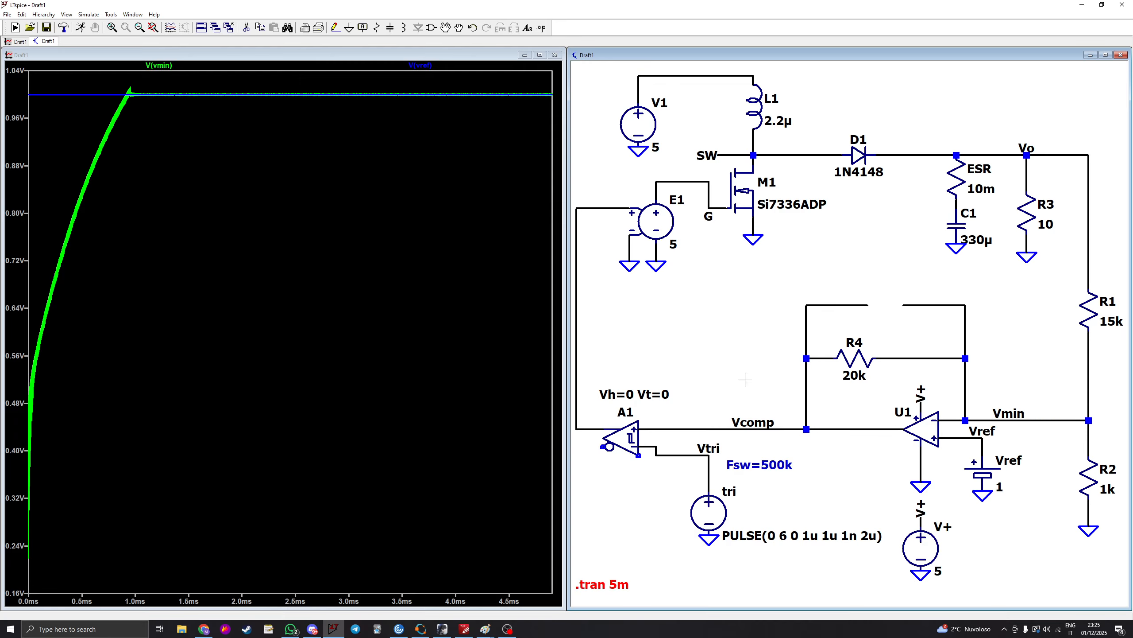
Step: Rerun the simulation, halt it partway, and examine the Vmin ripple against Vref around 1.1 ms
left_click(80, 27)
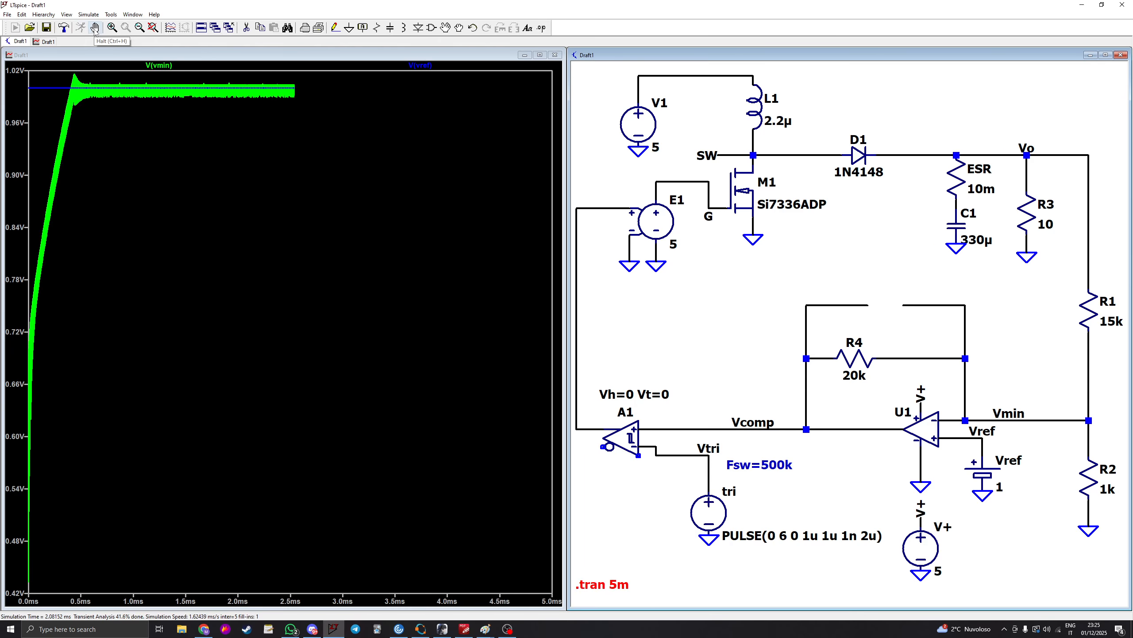
left_click(95, 28)
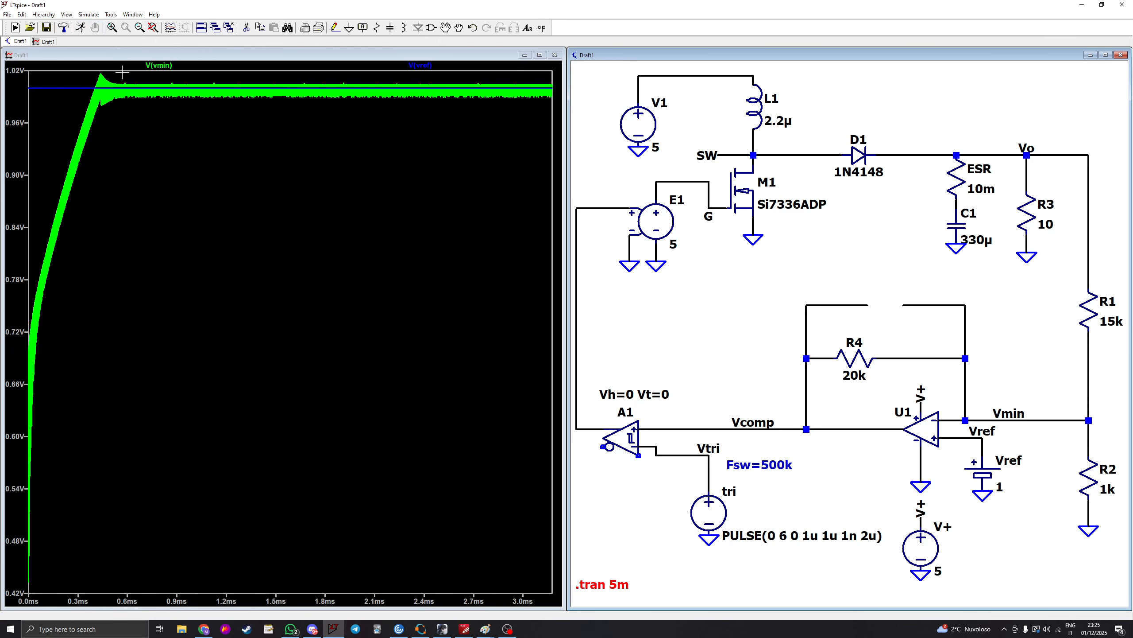
left_click_drag(205, 74, 220, 119)
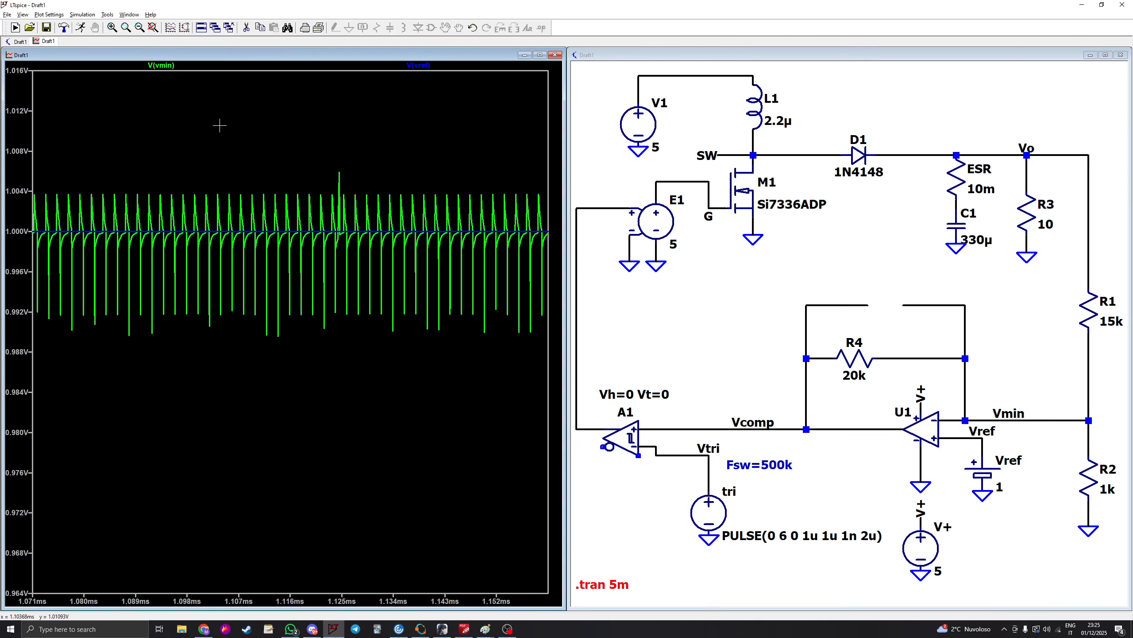
right_click(225, 140)
left_click(232, 147)
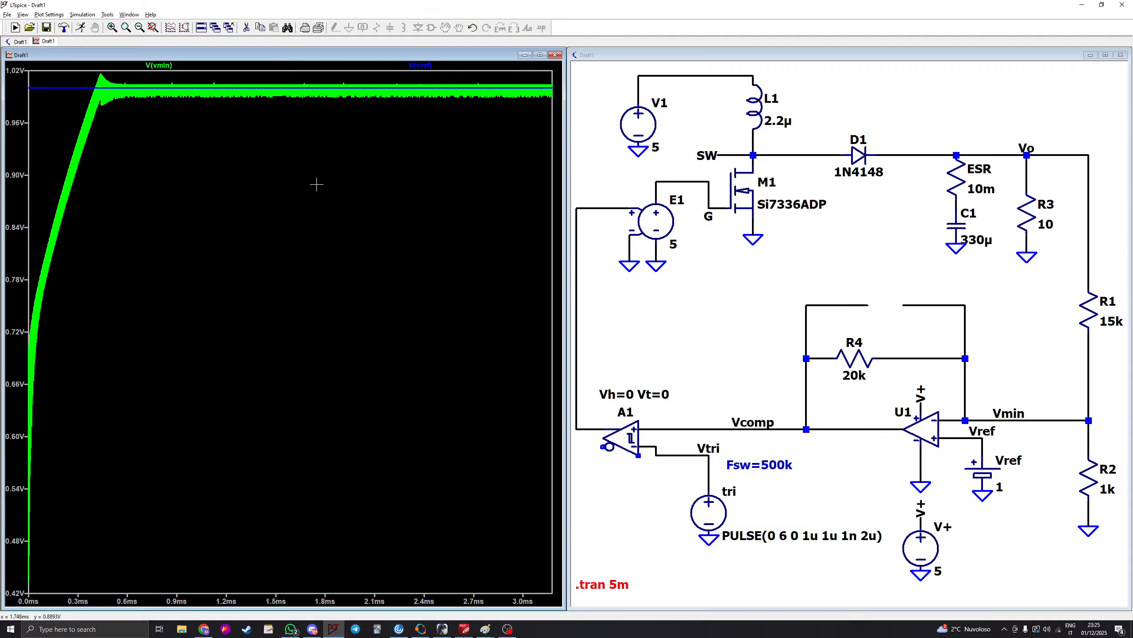
Step: Add a second plot pane showing the output voltage Vo and examine its ripple around 0.9 ms
right_click(310, 178)
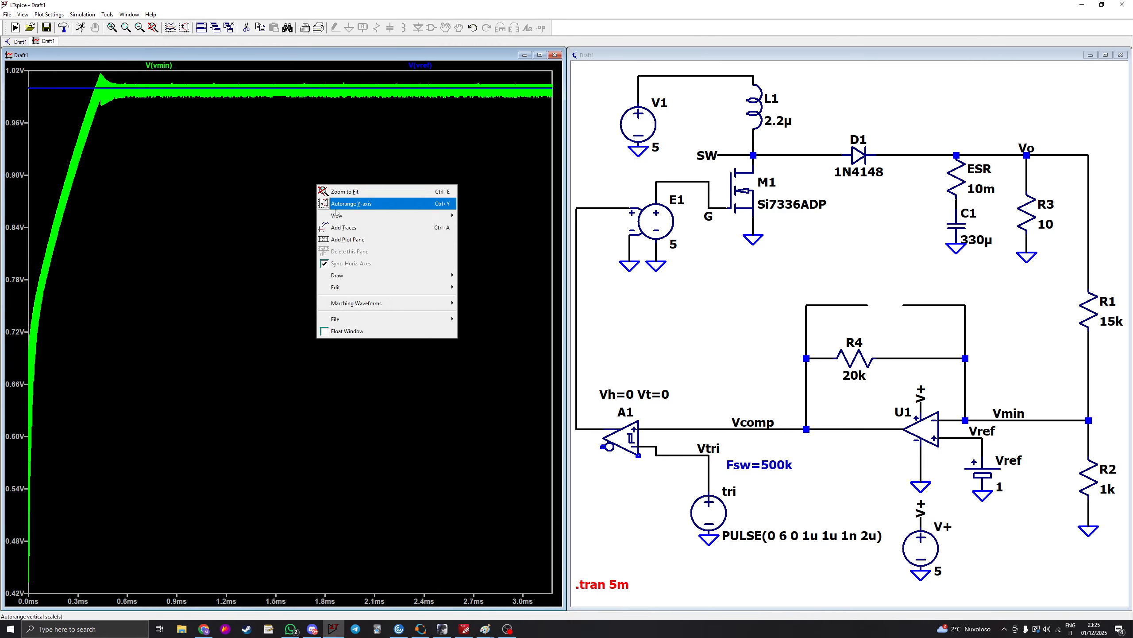
left_click(348, 216)
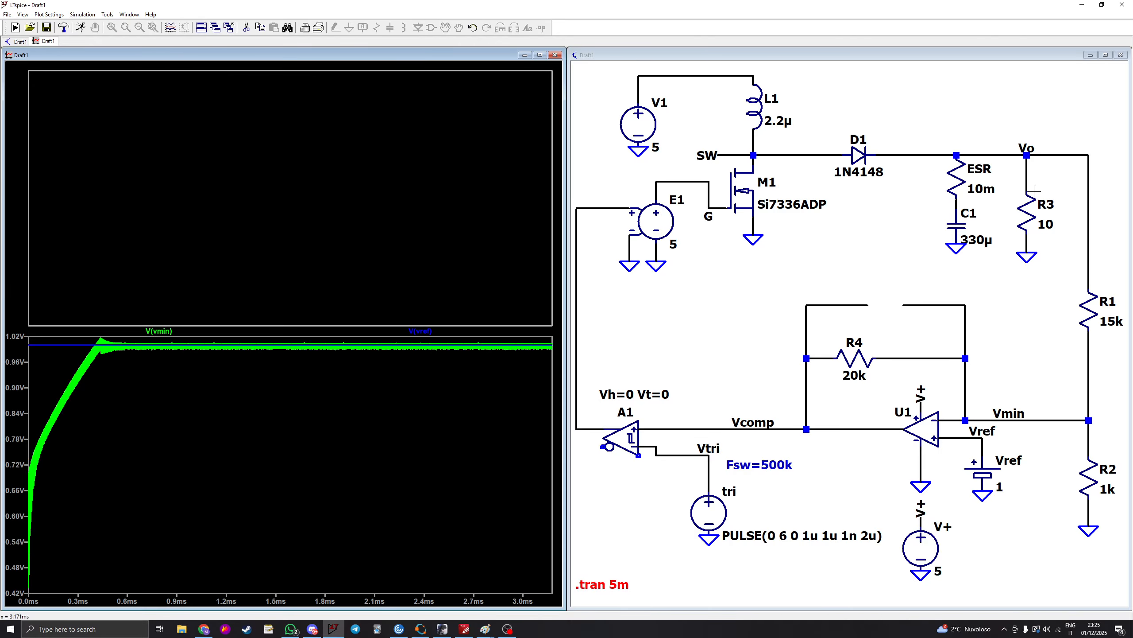
left_click(1030, 157)
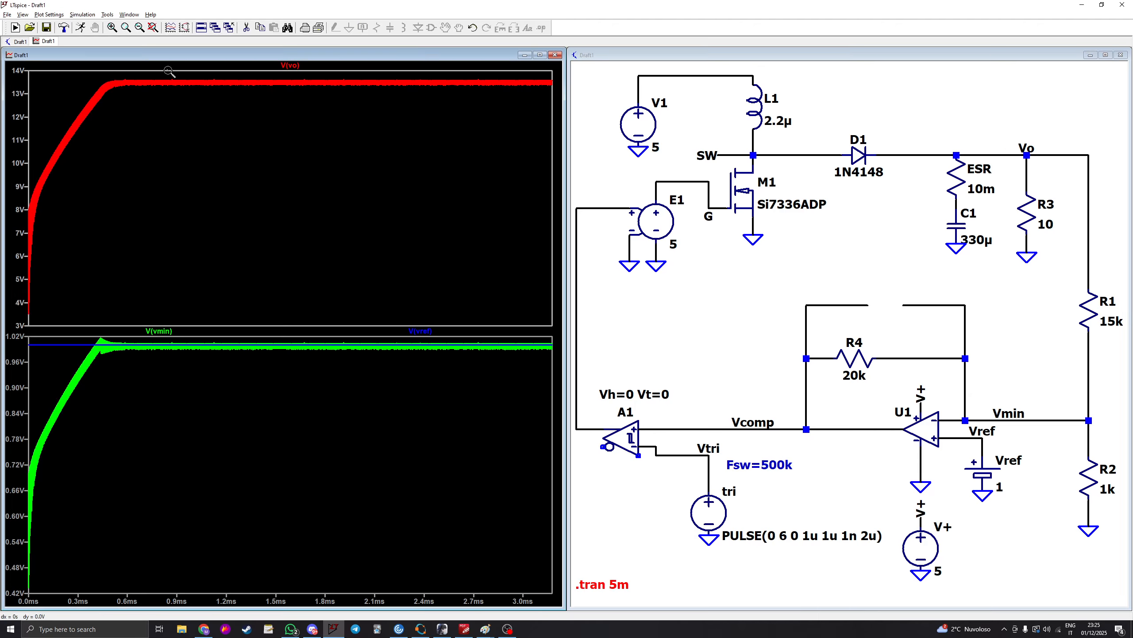
left_click_drag(166, 70, 197, 91)
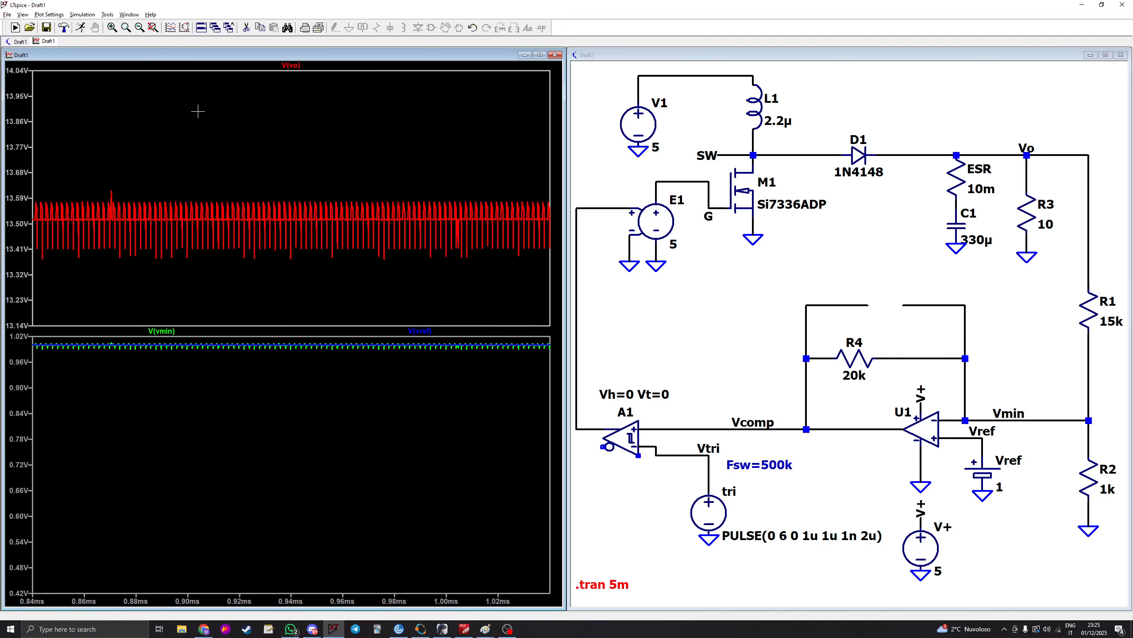
right_click(184, 156)
left_click(191, 163)
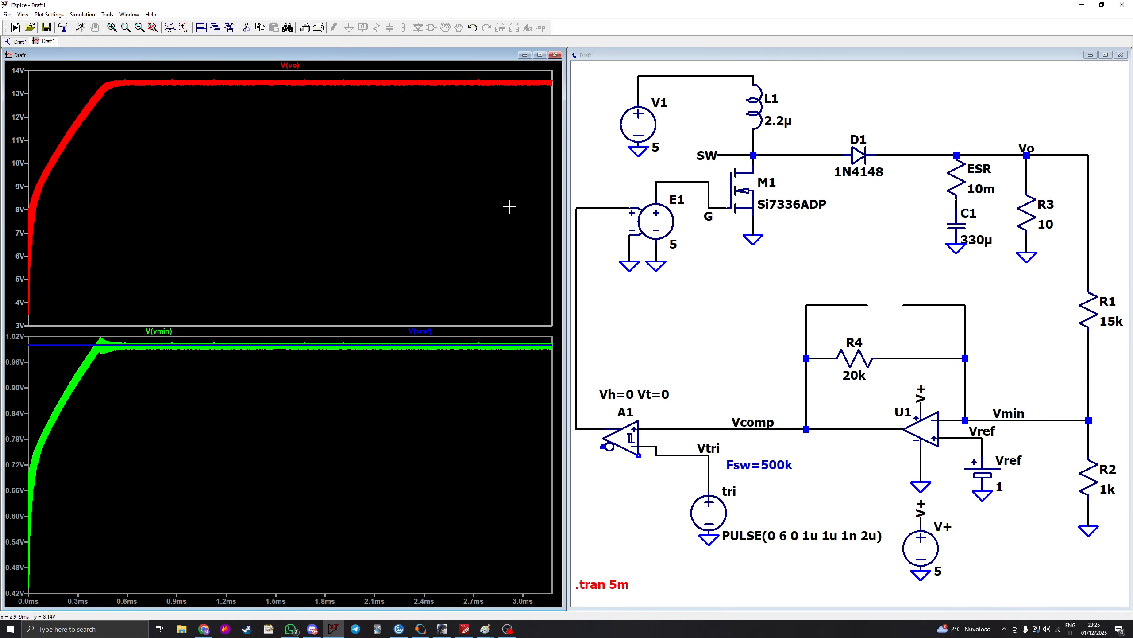
Step: Set the load resistor R3 to 8 and rerun the simulation to examine Vo's steady-state level
right_click(1032, 223)
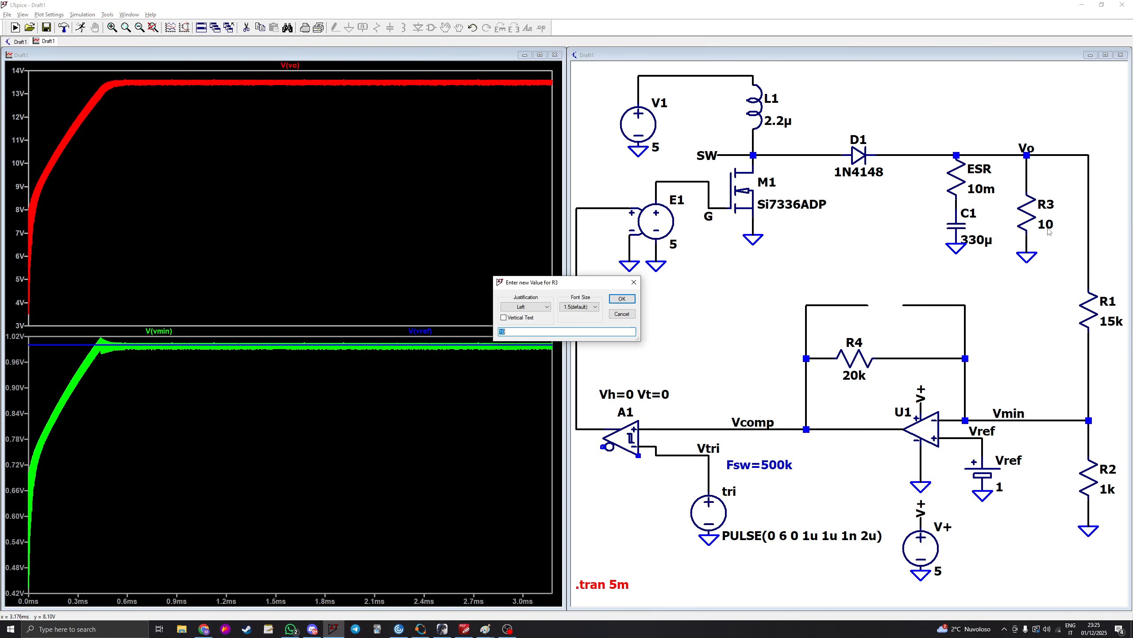
type("8")
key("Return")
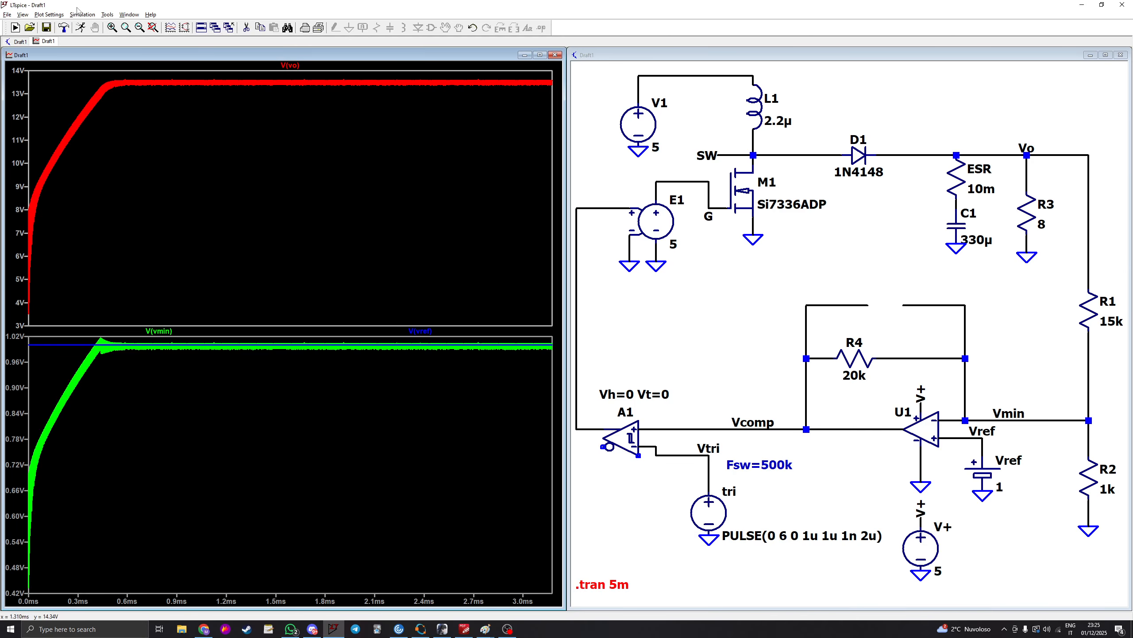
left_click(81, 28)
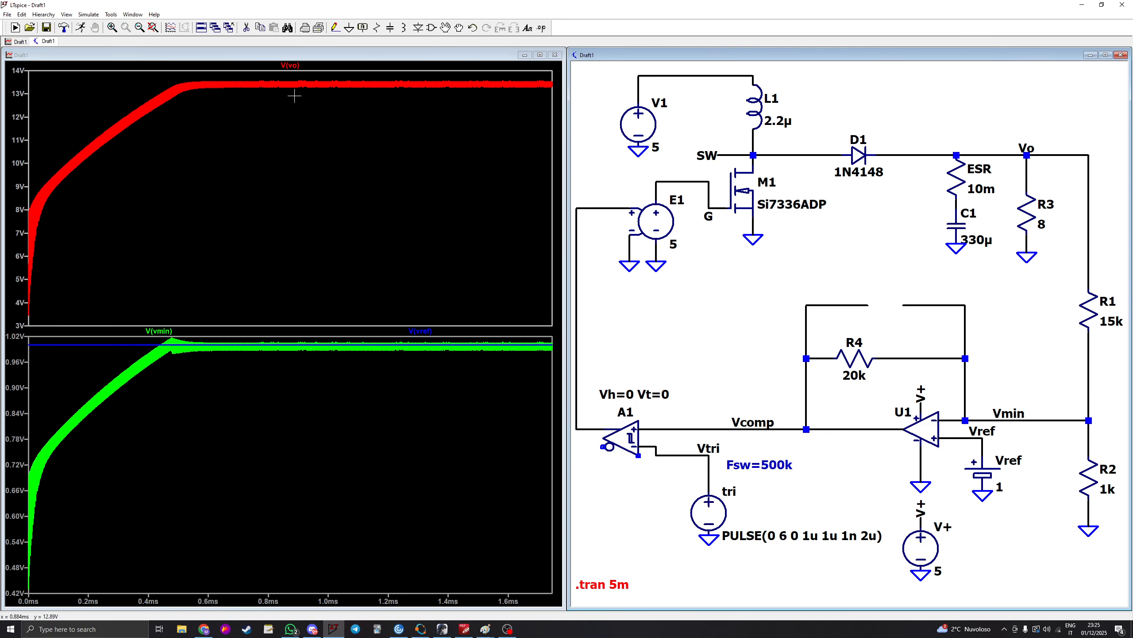
left_click_drag(294, 96, 309, 73)
left_click_drag(174, 139, 219, 199)
right_click(209, 127)
left_click(287, 139)
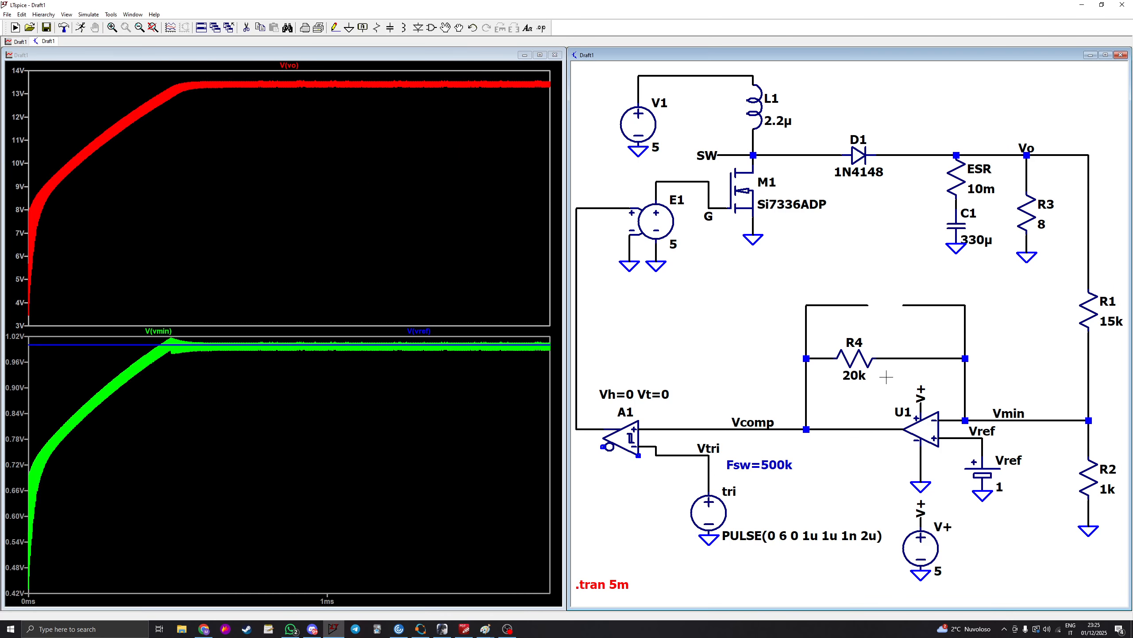
Step: Place capacitor C2 of 80p in series with R4 in the feedback branch and rerun the simulation
left_click(893, 375)
key("c")
left_click(912, 358)
right_click(912, 358)
right_click(912, 379)
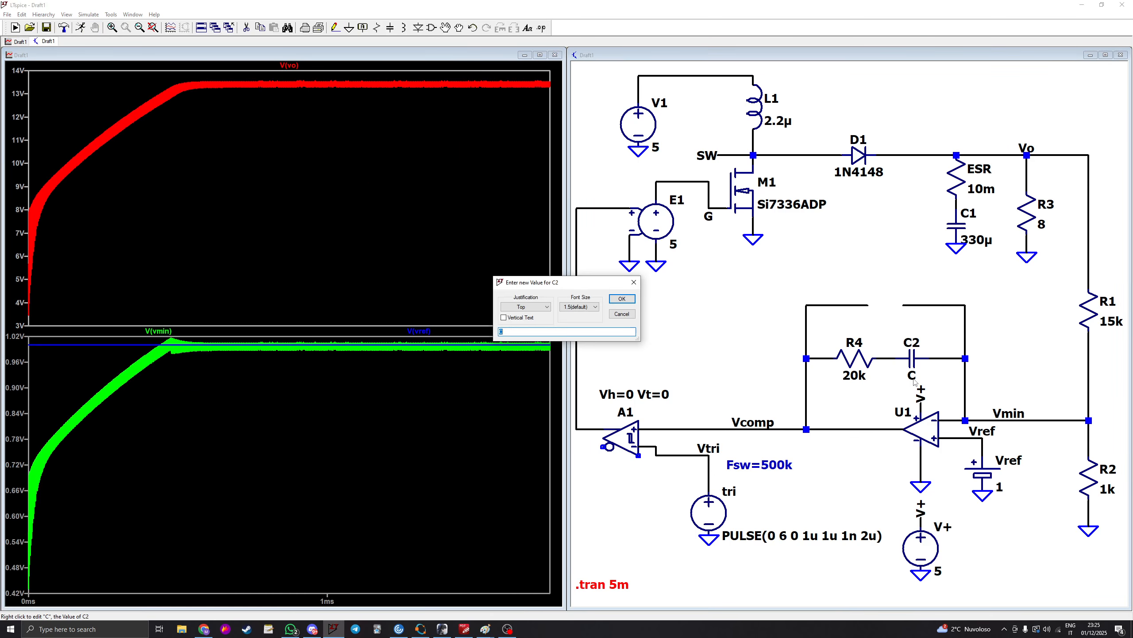
type("80p")
key("Return")
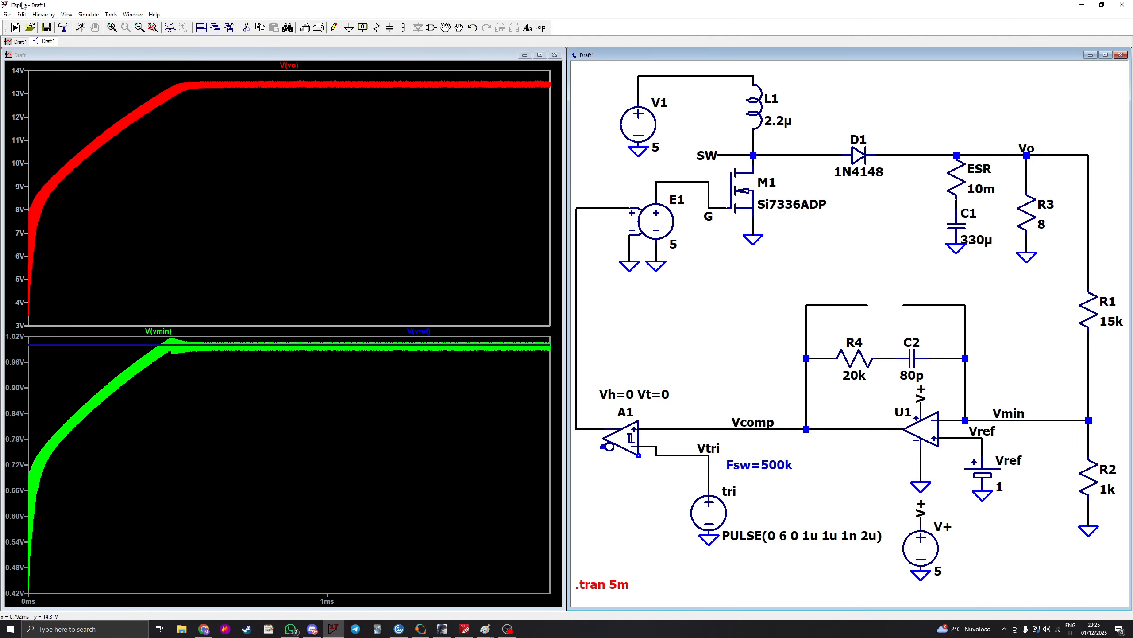
left_click(14, 28)
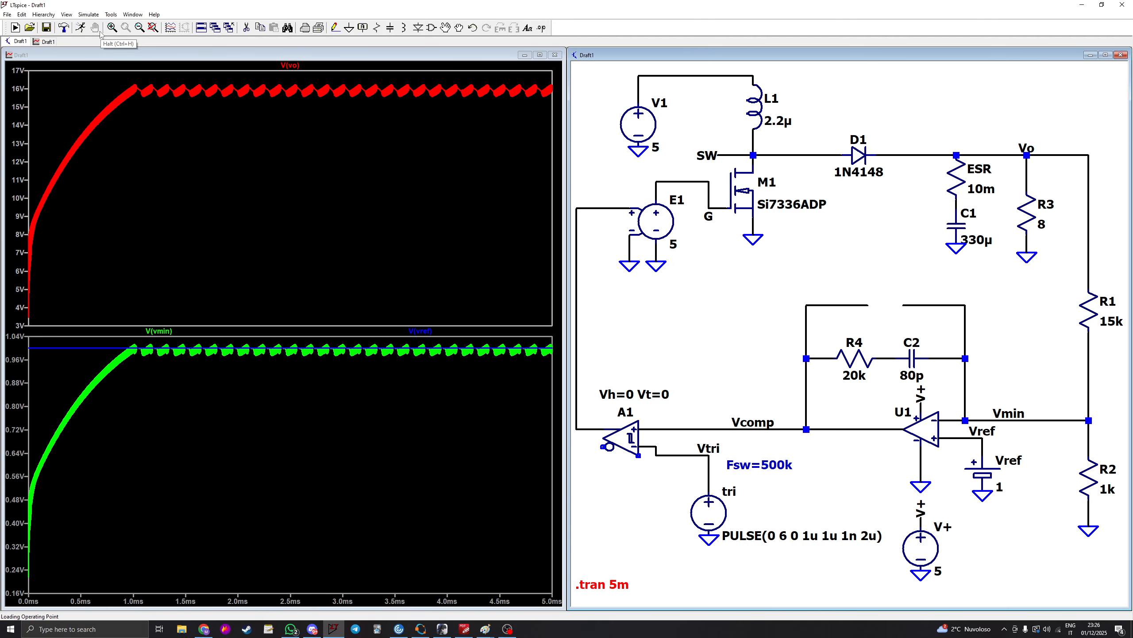
Step: Set C2 to 80n and rerun the simulation to examine Vo's ripple around 4.41 ms
right_click(910, 375)
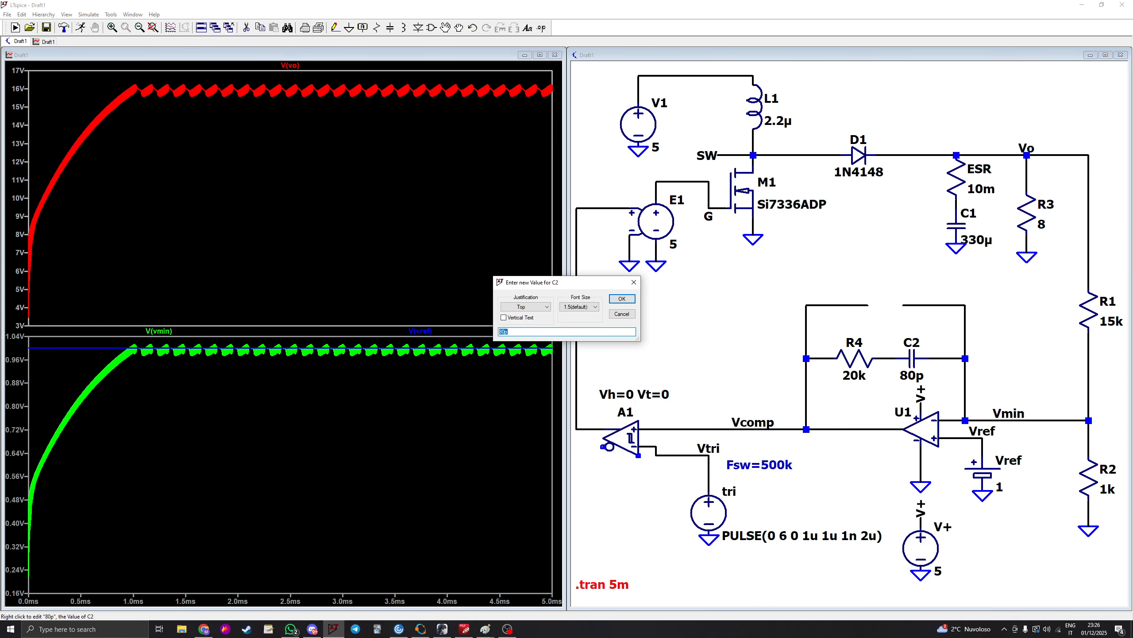
type("80n")
key("Return")
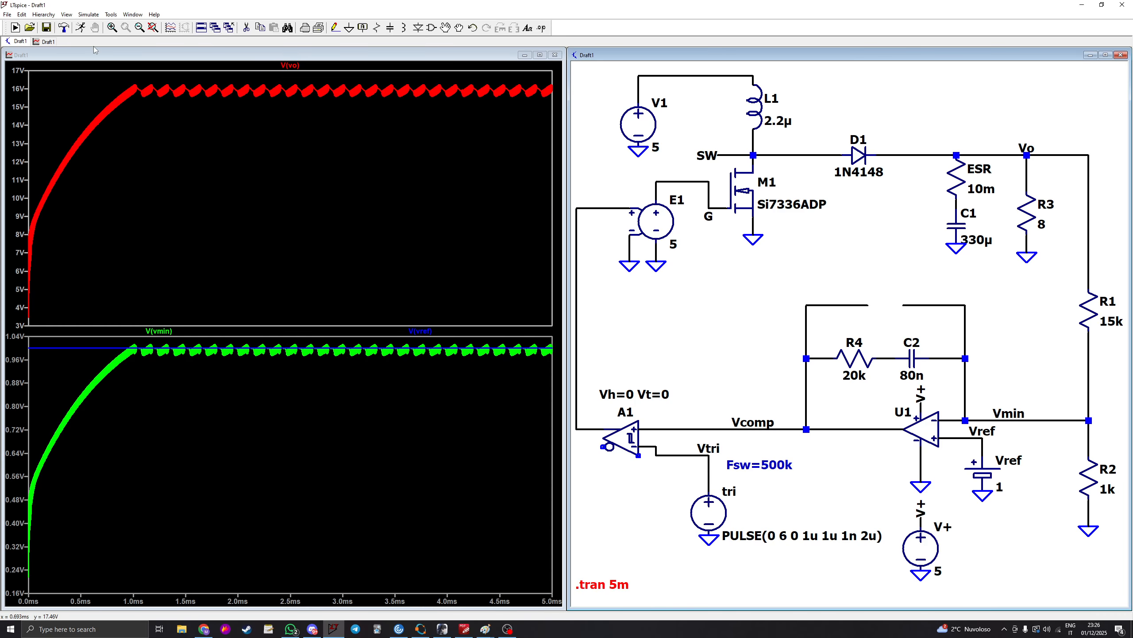
left_click(80, 28)
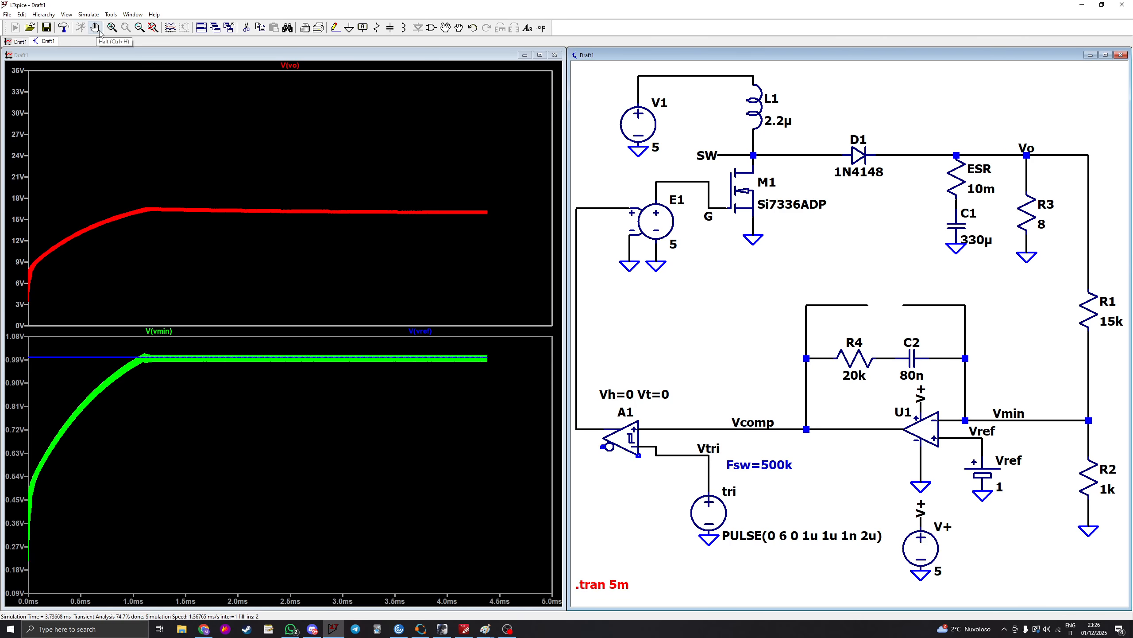
left_click(99, 31)
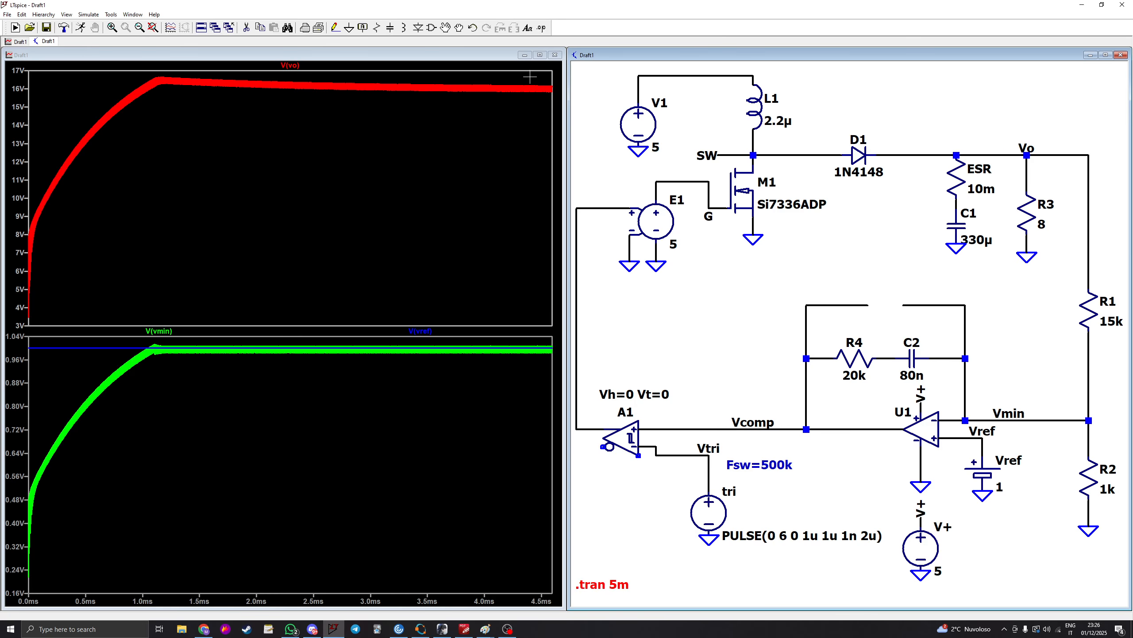
left_click_drag(529, 76, 552, 101)
left_click_drag(126, 160, 160, 255)
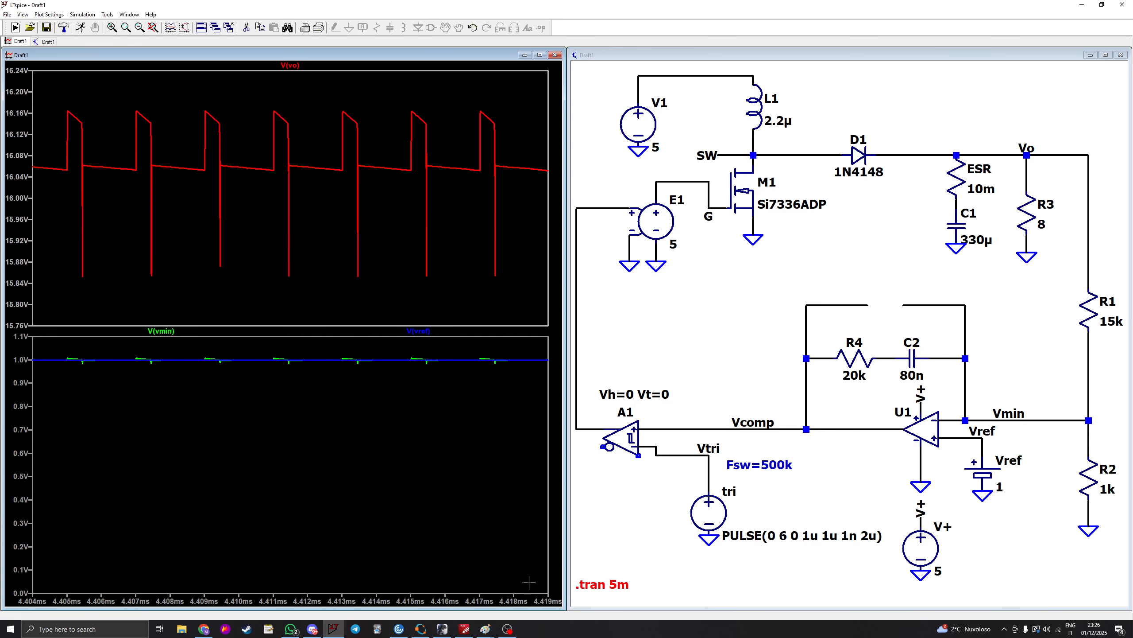
Step: Switch to Paint and sketch the Vo rail, the R1/R2 divider with its tap line, and a grounded Vref source in the blank area
left_click(485, 629)
left_click(571, 596)
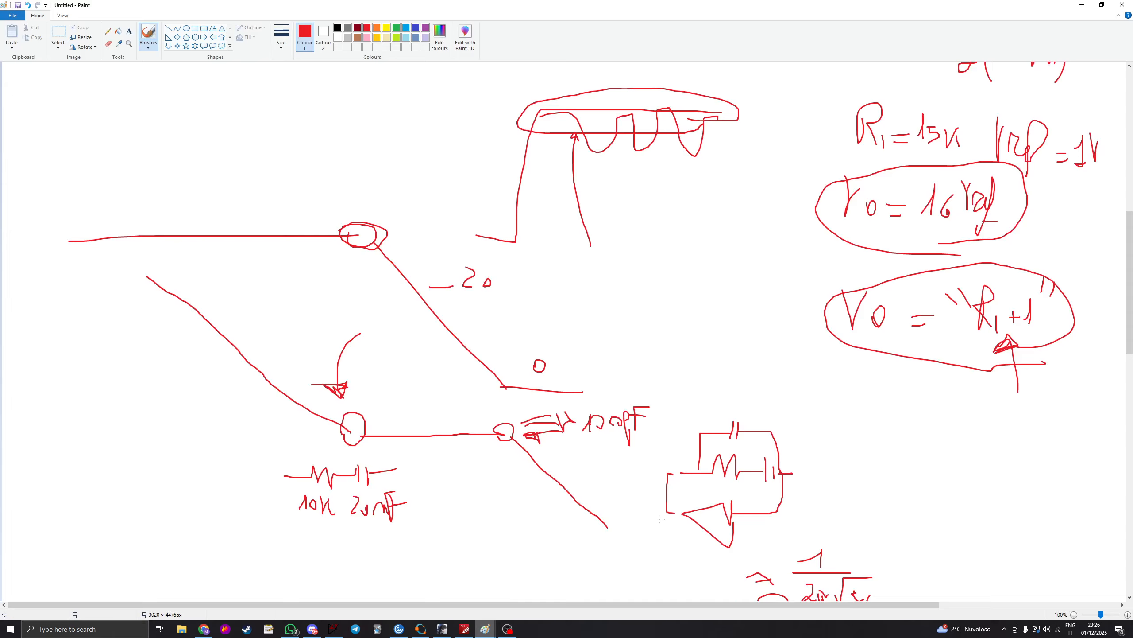
scroll(961, 366, "up", 10)
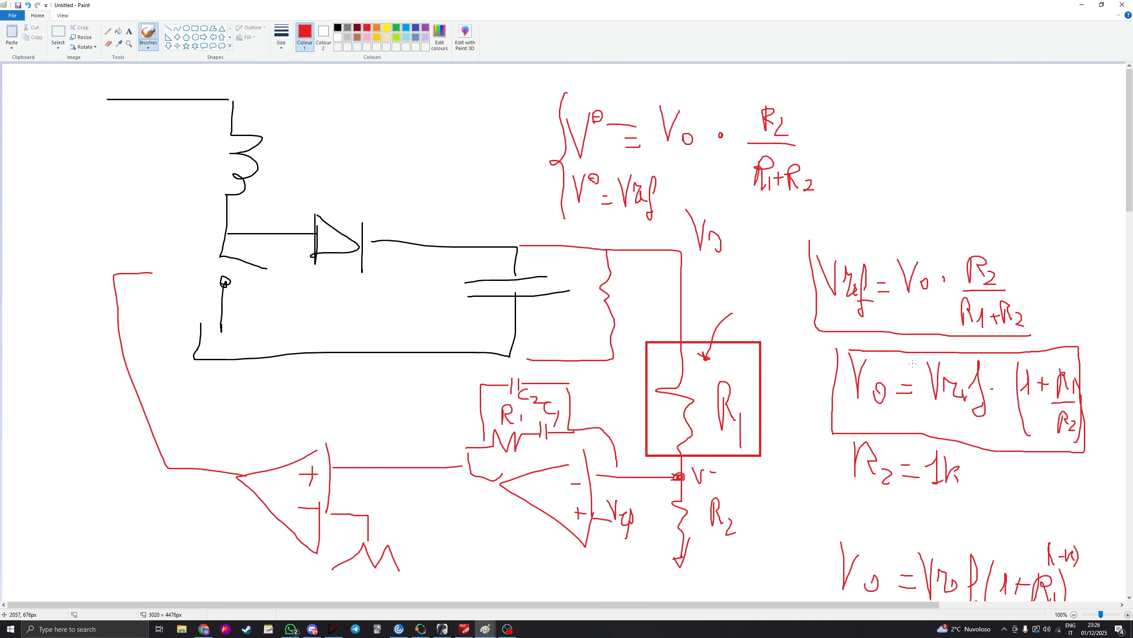
scroll(662, 334, "down", 20)
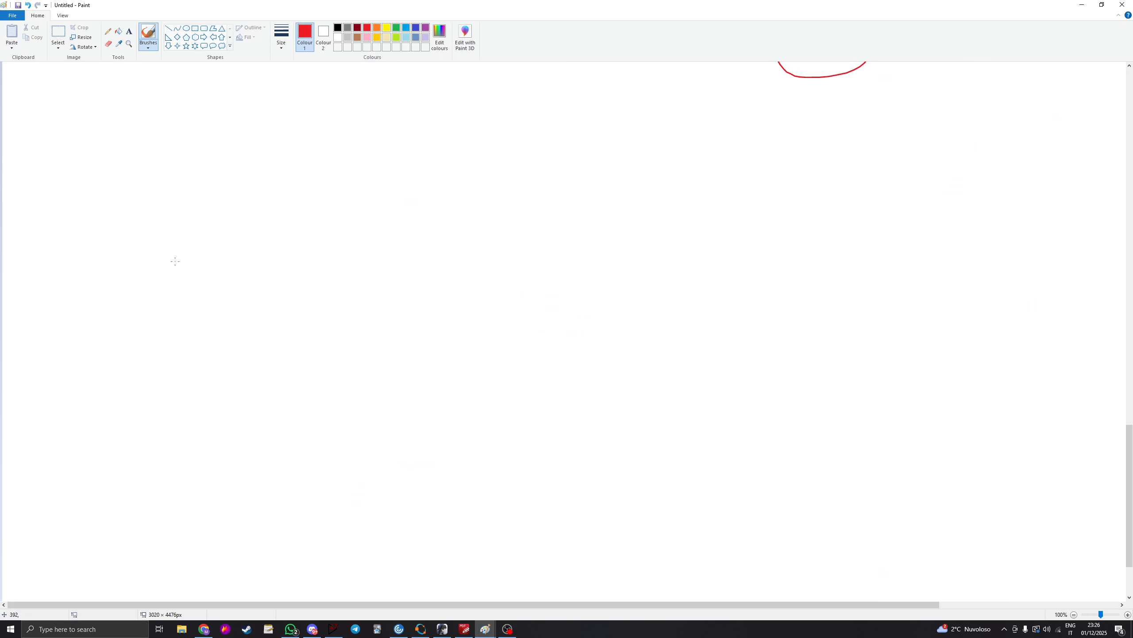
left_click_drag(171, 216, 434, 216)
mouse_move(323, 173)
left_mouse_down()
mouse_move(343, 168)
mouse_move(350, 188)
mouse_move(346, 343)
left_mouse_up()
left_click_drag(161, 481, 175, 479)
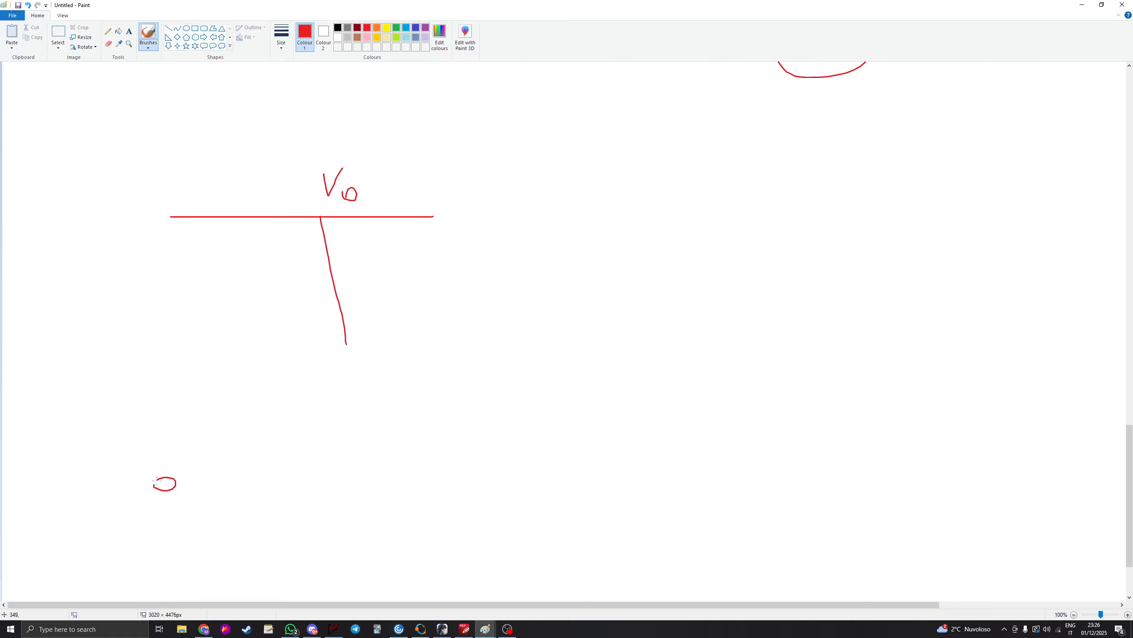
mouse_move(149, 424)
left_mouse_down()
mouse_move(165, 415)
mouse_move(191, 429)
mouse_move(174, 481)
mouse_move(347, 491)
left_mouse_up()
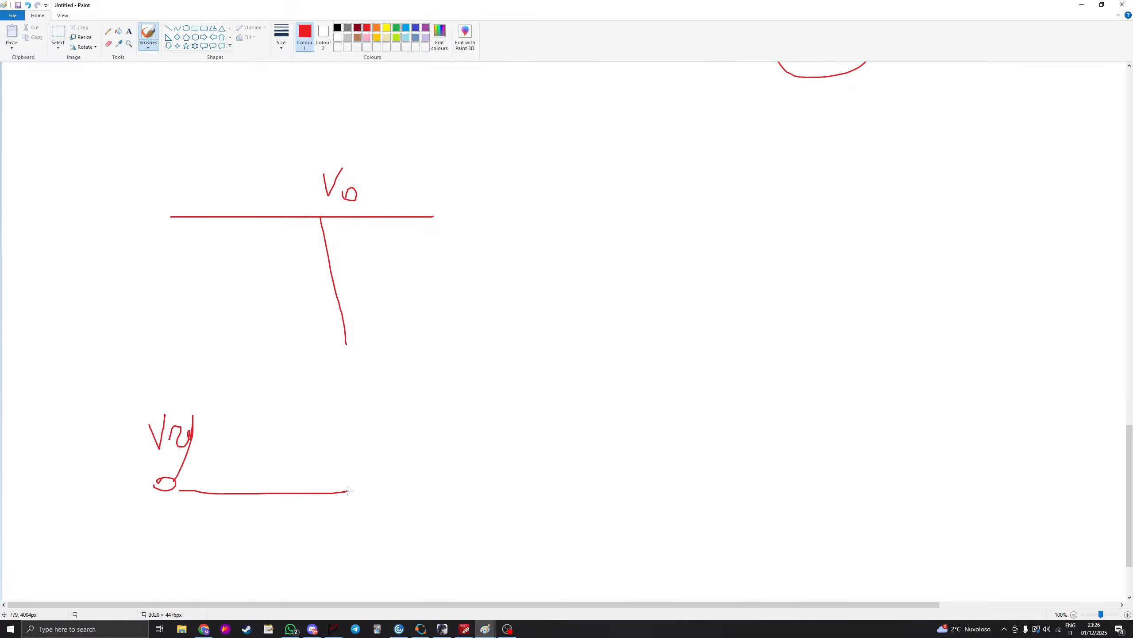
mouse_move(203, 393)
left_mouse_down()
mouse_move(333, 393)
mouse_move(332, 379)
mouse_move(370, 353)
left_mouse_up()
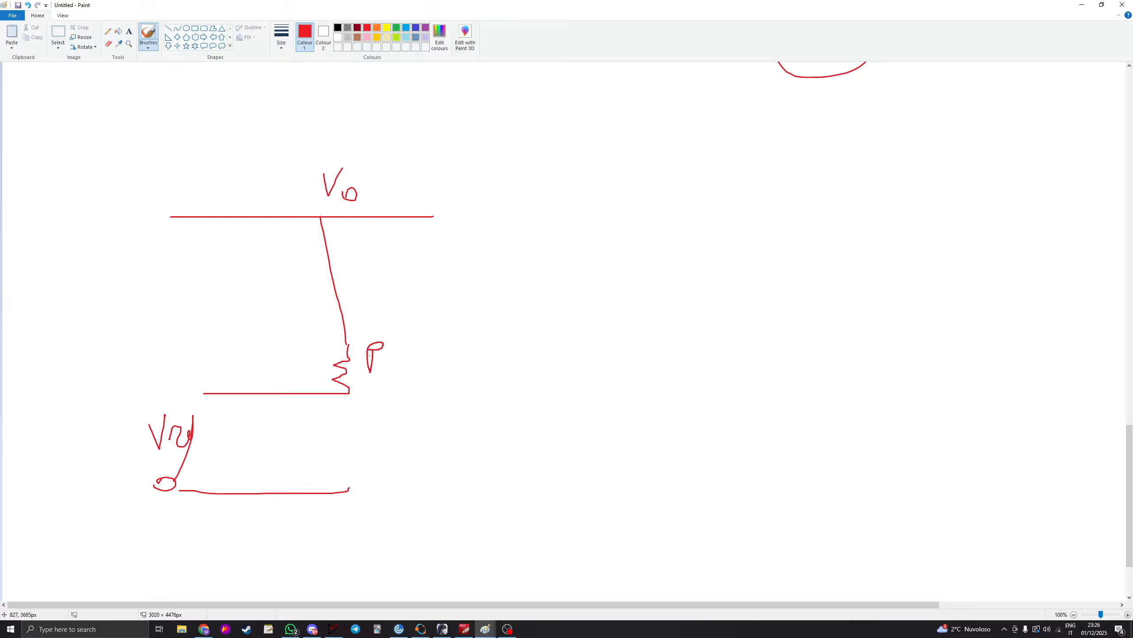
left_click_drag(348, 429, 349, 437)
mouse_move(363, 420)
left_mouse_down()
mouse_move(371, 409)
mouse_move(376, 424)
mouse_move(345, 450)
left_mouse_up()
left_click_drag(299, 531, 410, 529)
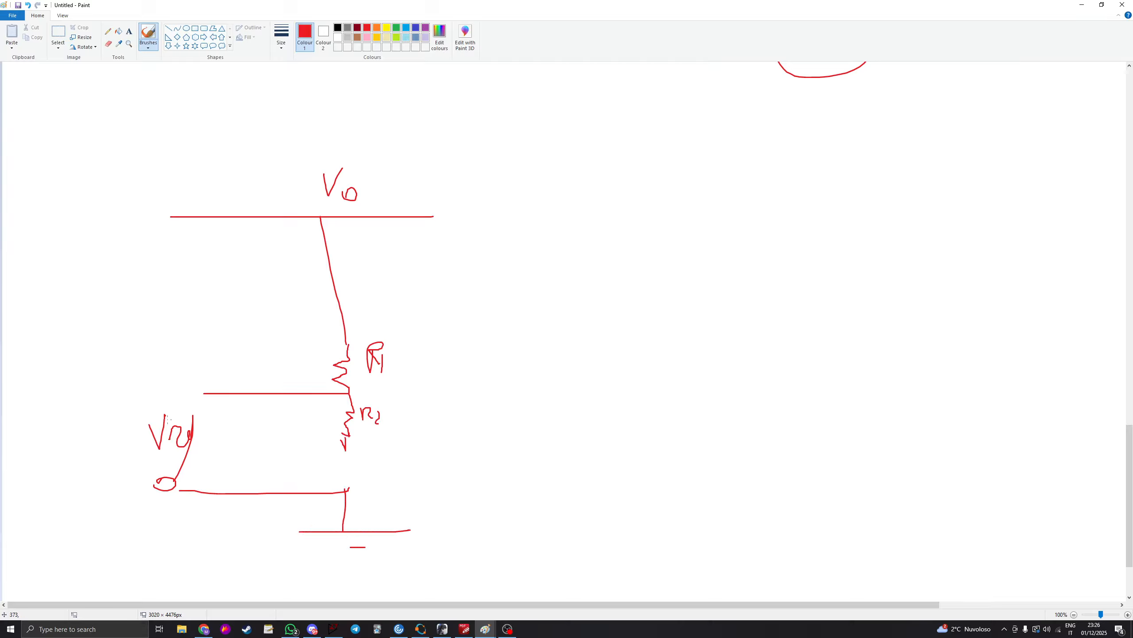
Step: Draw the op-amp triangle with its inputs wired to Vref and the divider tap, then circle the tap and label it V-
mouse_move(119, 408)
left_mouse_down()
mouse_move(49, 522)
mouse_move(130, 385)
left_mouse_up()
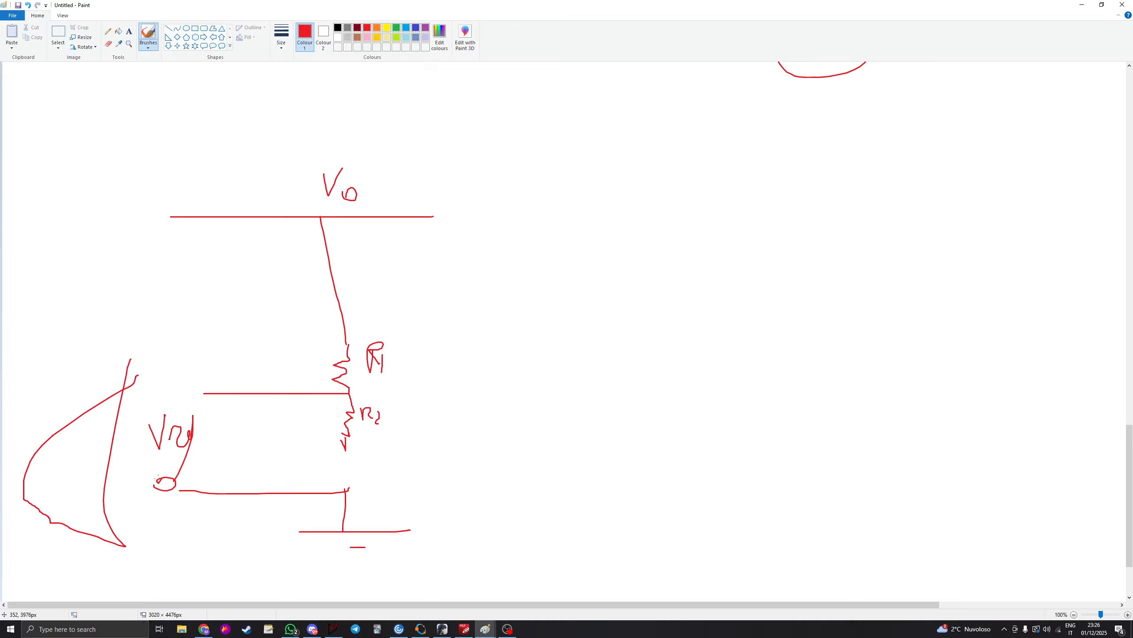
left_click_drag(157, 480, 79, 477)
left_click_drag(191, 396, 121, 431)
left_click_drag(360, 392, 344, 391)
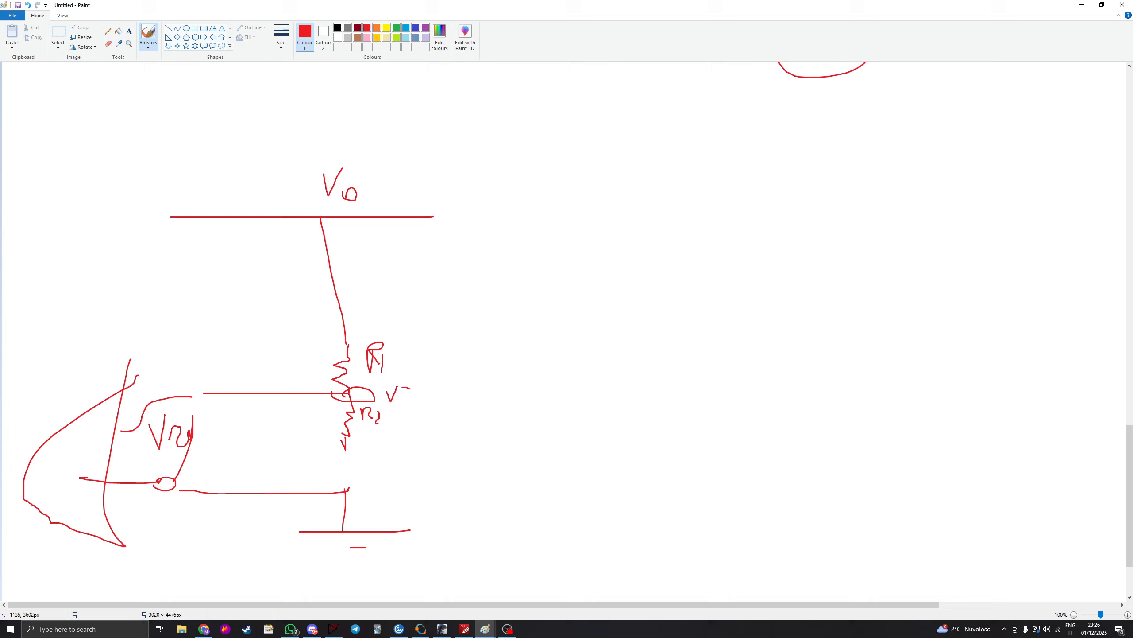
Step: Write the output voltage formula Vo = Vref(1 + R1/R2) beside the divider sketch
mouse_move(503, 303)
left_mouse_down()
mouse_move(516, 359)
mouse_move(543, 294)
left_mouse_up()
left_click_drag(547, 333, 587, 340)
left_click_drag(605, 301, 624, 350)
mouse_move(637, 329)
left_mouse_down()
mouse_move(678, 307)
mouse_move(646, 374)
left_mouse_up()
left_click_drag(718, 300, 718, 415)
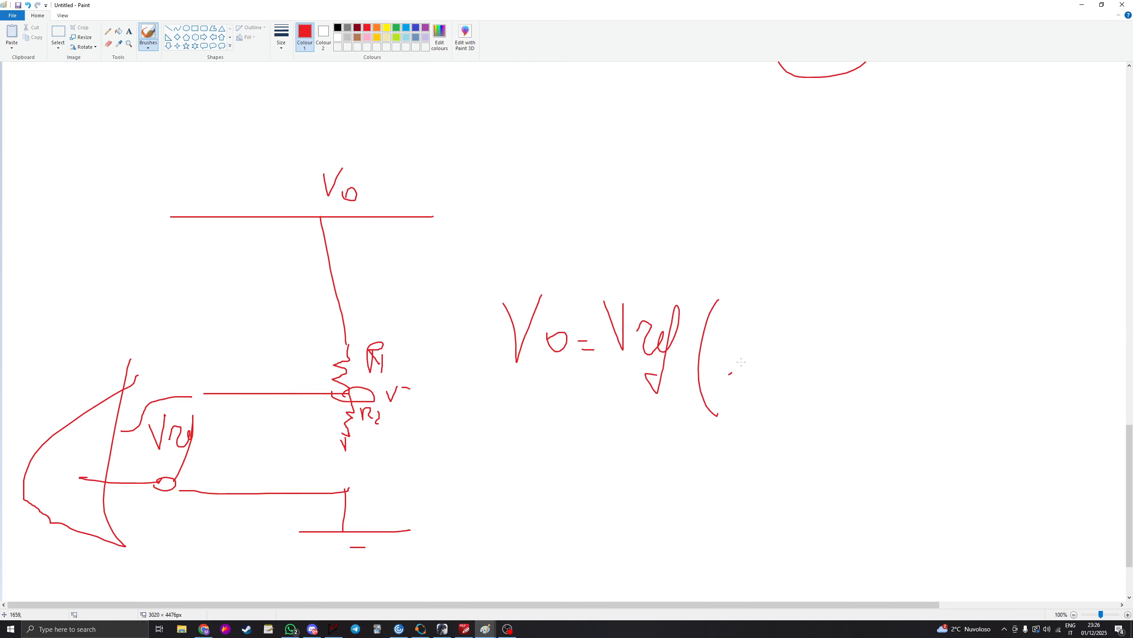
left_click_drag(729, 374, 747, 380)
left_click_drag(757, 370, 786, 368)
mouse_move(839, 318)
left_mouse_down()
mouse_move(829, 358)
mouse_move(851, 345)
mouse_move(914, 367)
left_mouse_up()
left_click_drag(838, 392, 833, 425)
mouse_move(836, 395)
left_mouse_down()
mouse_move(856, 416)
mouse_move(878, 406)
left_mouse_up()
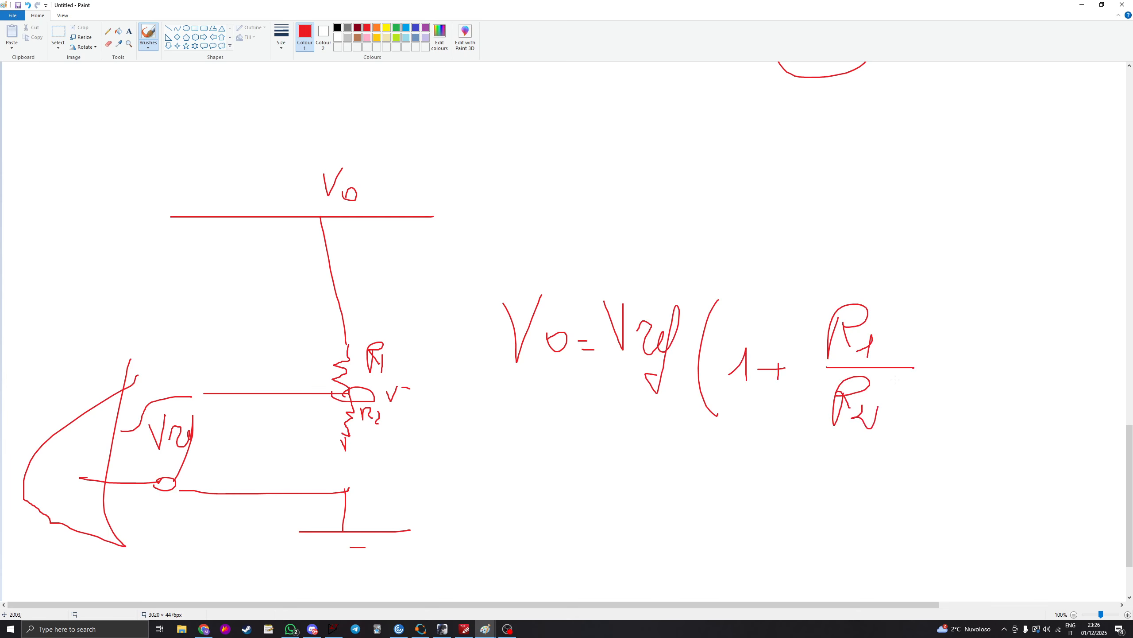
mouse_move(932, 287)
left_mouse_down()
mouse_move(939, 432)
mouse_move(917, 466)
left_mouse_up()
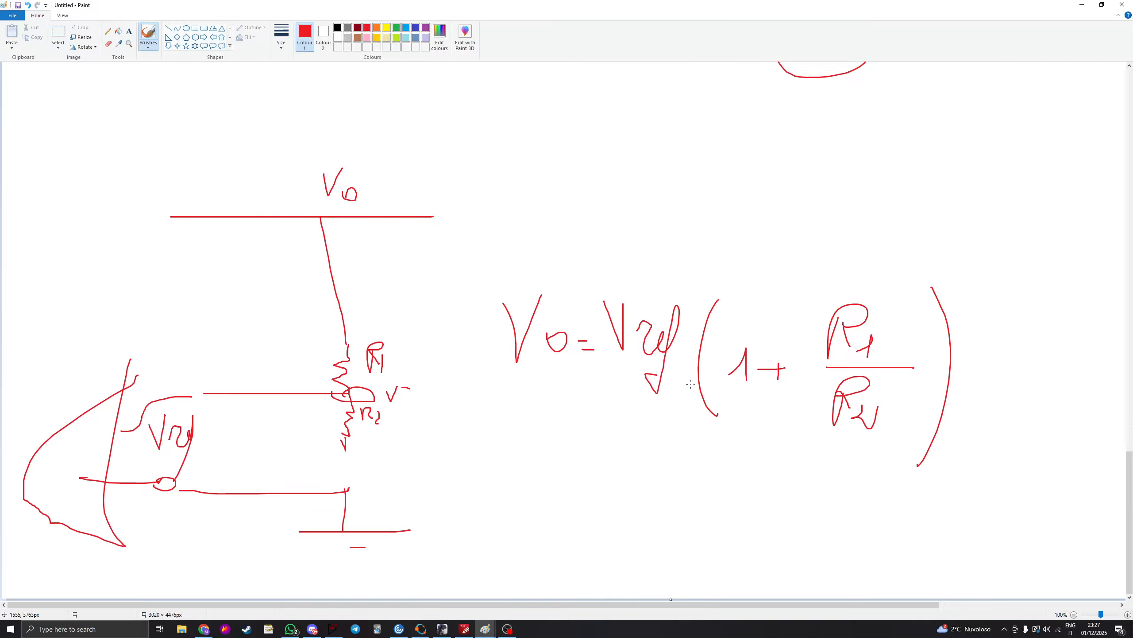
Step: Write the assumed values Vref = 1 and R2 = 1 beneath the output voltage formula
scroll(578, 377, "down", 2)
left_click_drag(538, 348, 567, 340)
mouse_move(578, 382)
left_mouse_down()
mouse_move(596, 368)
mouse_move(636, 371)
mouse_move(624, 423)
left_mouse_up()
mouse_move(654, 407)
left_mouse_down()
mouse_move(674, 406)
mouse_move(673, 388)
left_mouse_up()
left_click_drag(683, 388, 694, 404)
mouse_move(774, 420)
left_mouse_down()
mouse_move(788, 393)
mouse_move(815, 414)
left_mouse_up()
mouse_move(829, 395)
left_mouse_down()
mouse_move(841, 395)
mouse_move(834, 408)
left_mouse_up()
mouse_move(852, 395)
left_mouse_down()
mouse_move(868, 375)
mouse_move(864, 415)
left_mouse_up()
left_click_drag(857, 416, 870, 416)
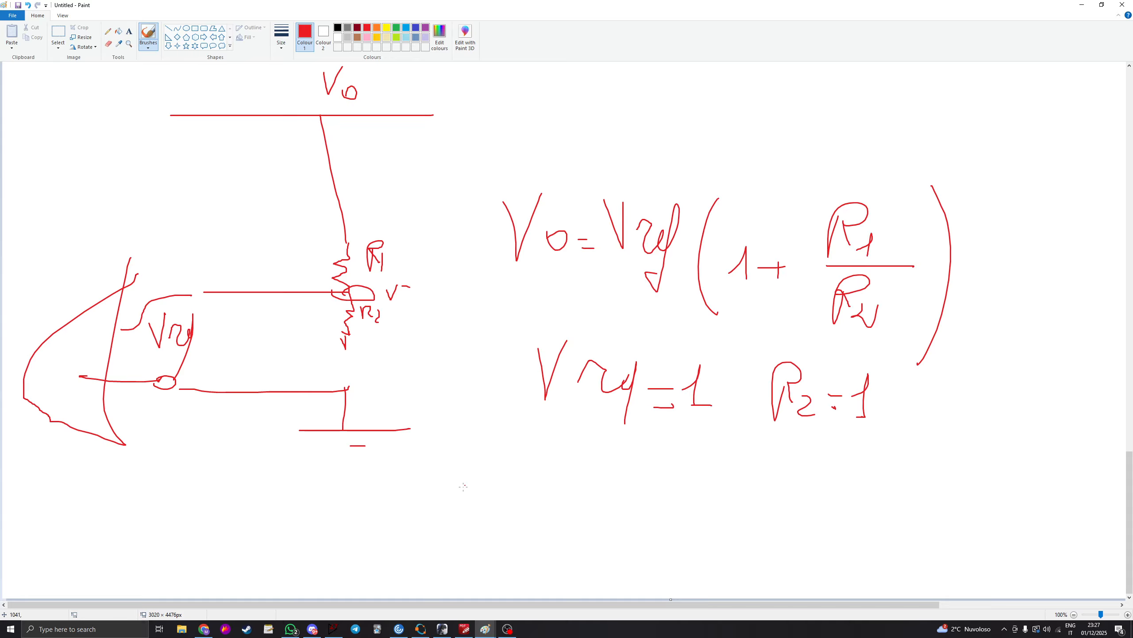
Step: Add the k unit to R2's value and write the substituted formula Vo = (1 + R1/1k)
mouse_move(487, 462)
left_mouse_down()
mouse_move(521, 462)
mouse_move(543, 491)
left_mouse_up()
left_click_drag(881, 389, 871, 427)
left_click_drag(874, 407, 887, 400)
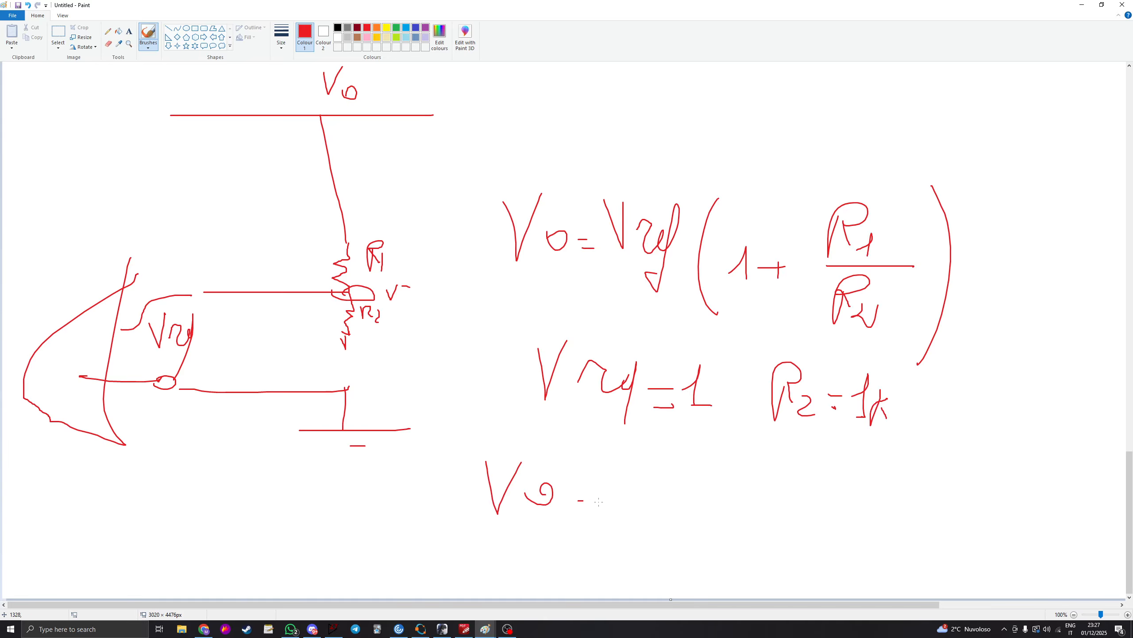
mouse_move(647, 448)
left_mouse_down()
mouse_move(647, 521)
mouse_move(673, 493)
mouse_move(707, 486)
left_mouse_up()
left_click_drag(702, 478, 700, 498)
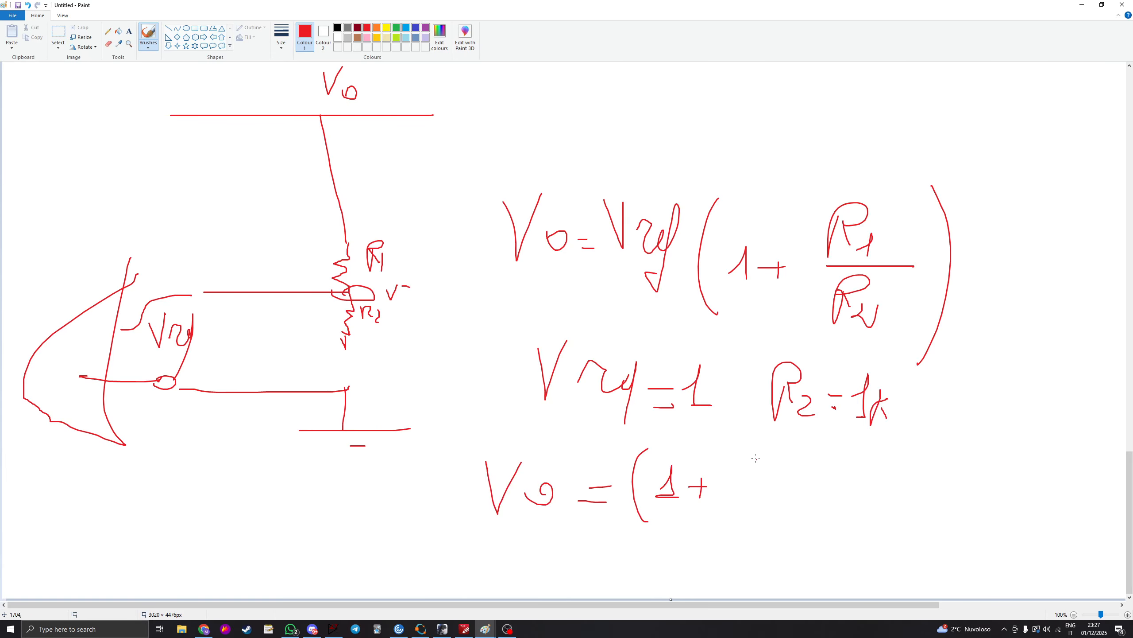
mouse_move(751, 464)
left_mouse_down()
mouse_move(739, 495)
mouse_move(751, 476)
mouse_move(760, 490)
left_mouse_up()
left_click_drag(771, 477, 794, 499)
left_click_drag(802, 448, 809, 515)
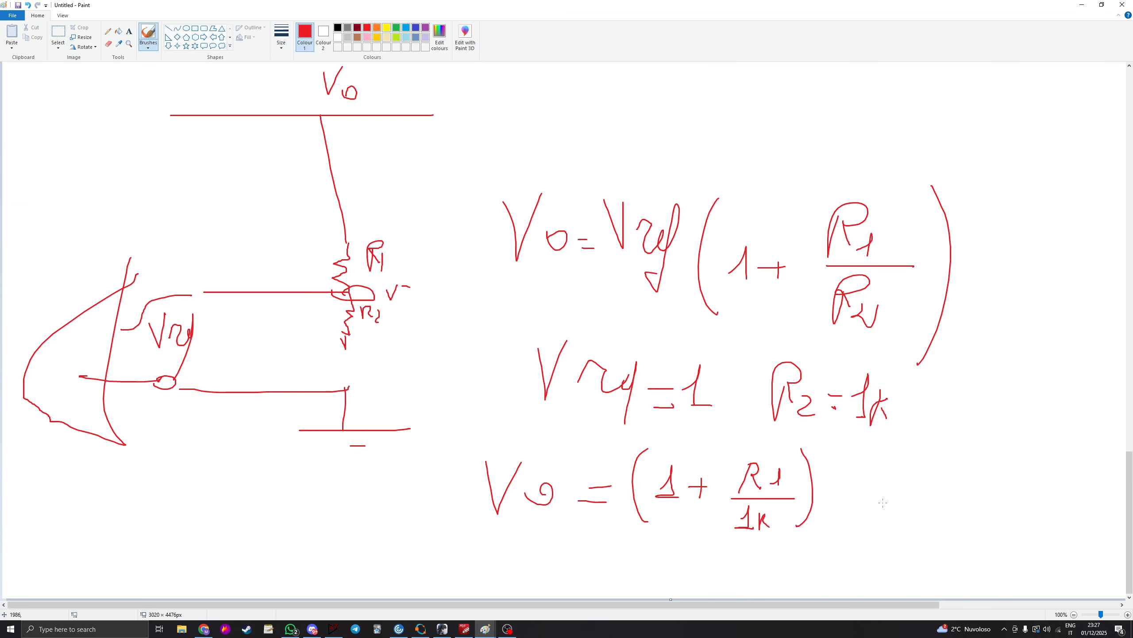
Step: Note R = k... beside the substituted formula and write the example line Vo = (1 + 10.1k) beneath it
mouse_move(925, 482)
left_mouse_down()
mouse_move(931, 495)
mouse_move(977, 490)
left_mouse_up()
mouse_move(632, 546)
left_mouse_down()
mouse_move(641, 579)
mouse_move(661, 548)
left_mouse_up()
left_click_drag(674, 568, 722, 578)
left_click_drag(696, 570, 746, 582)
left_click_drag(757, 567, 765, 579)
left_click_drag(757, 579, 768, 579)
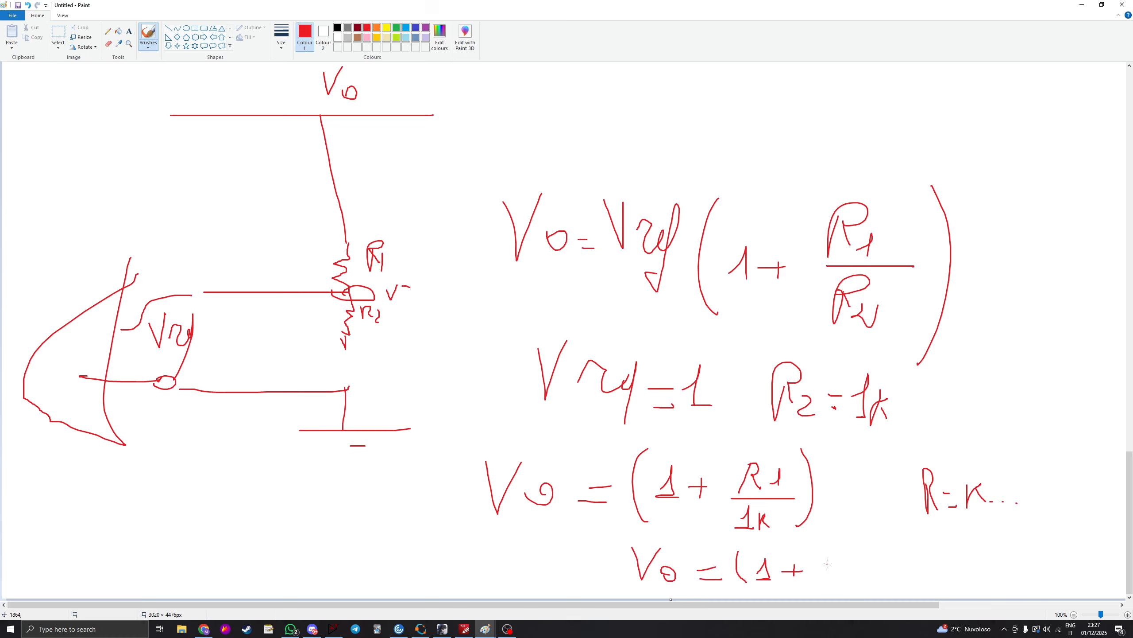
left_click_drag(824, 571, 875, 583)
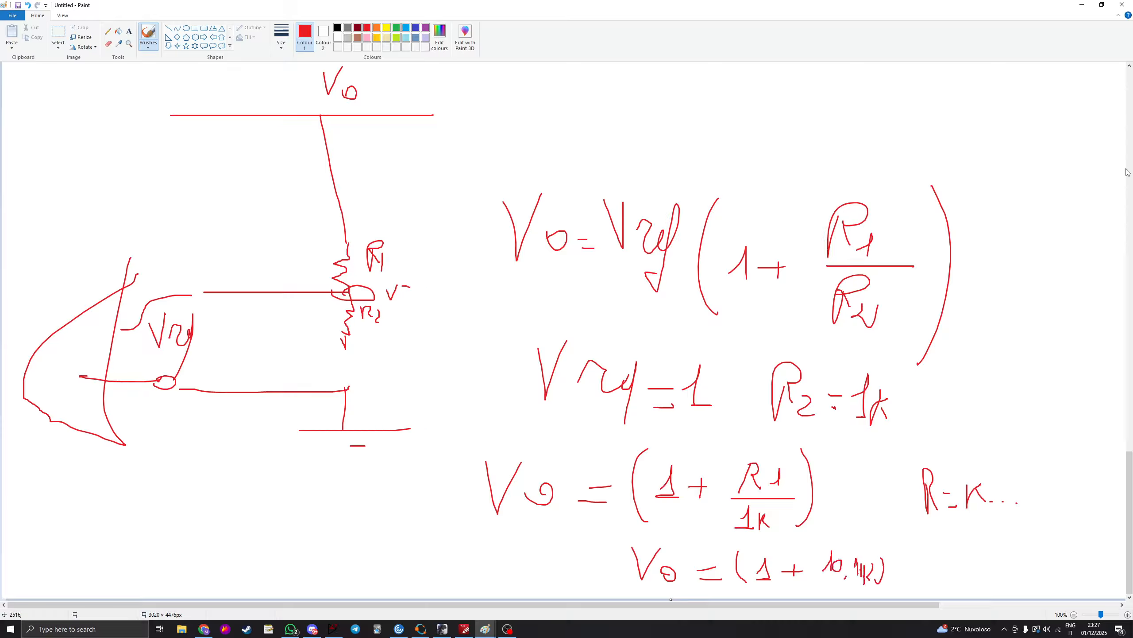
Step: Switch back to LTspice, set R1 to 9k and rerun the simulation to examine Vo's settled level
left_click(1082, 5)
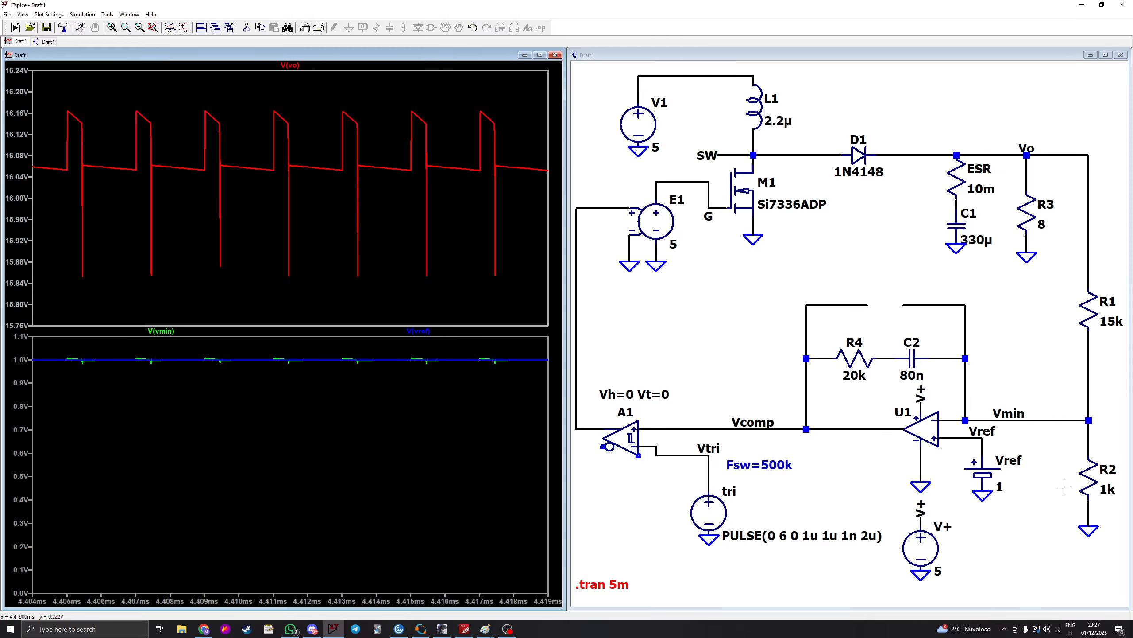
left_click_drag(1064, 487, 974, 485)
right_click(1031, 317)
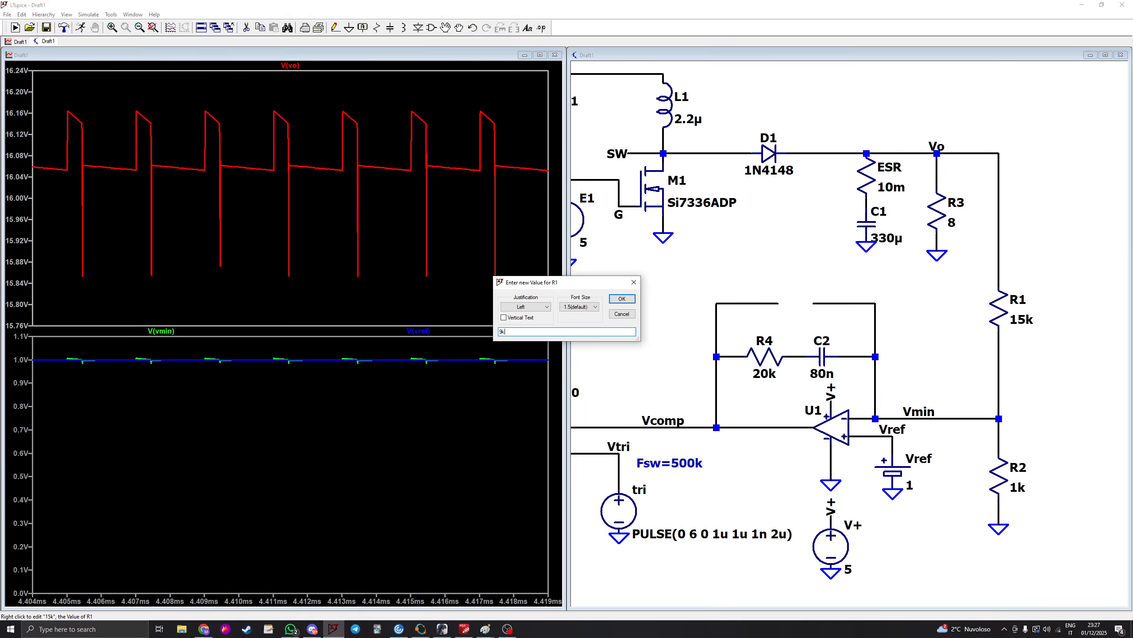
key("Return")
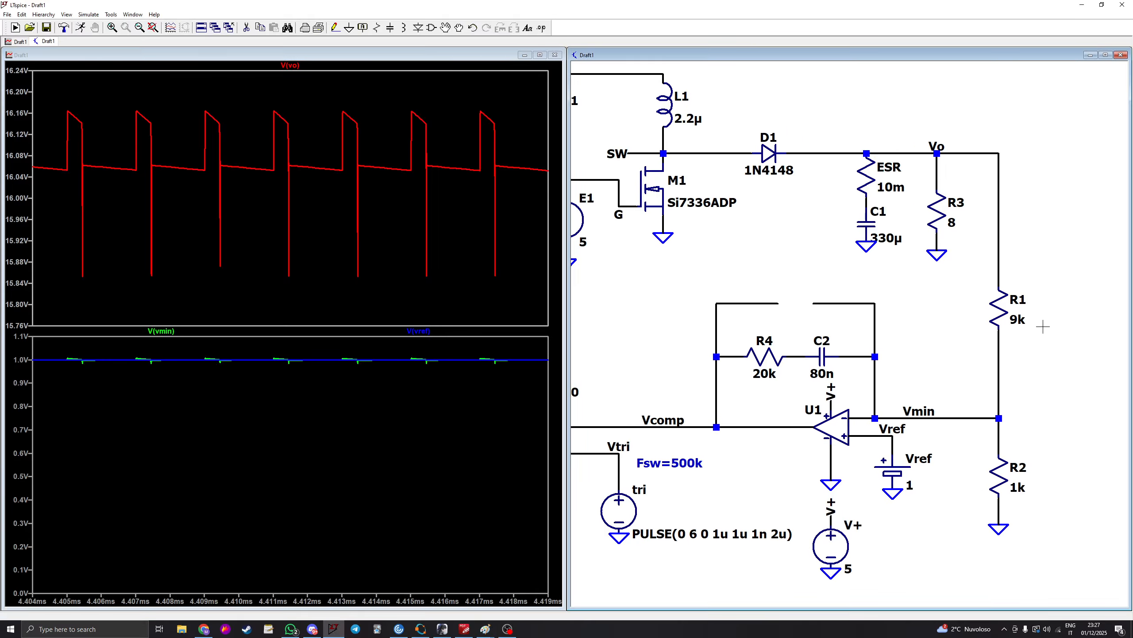
left_click(82, 28)
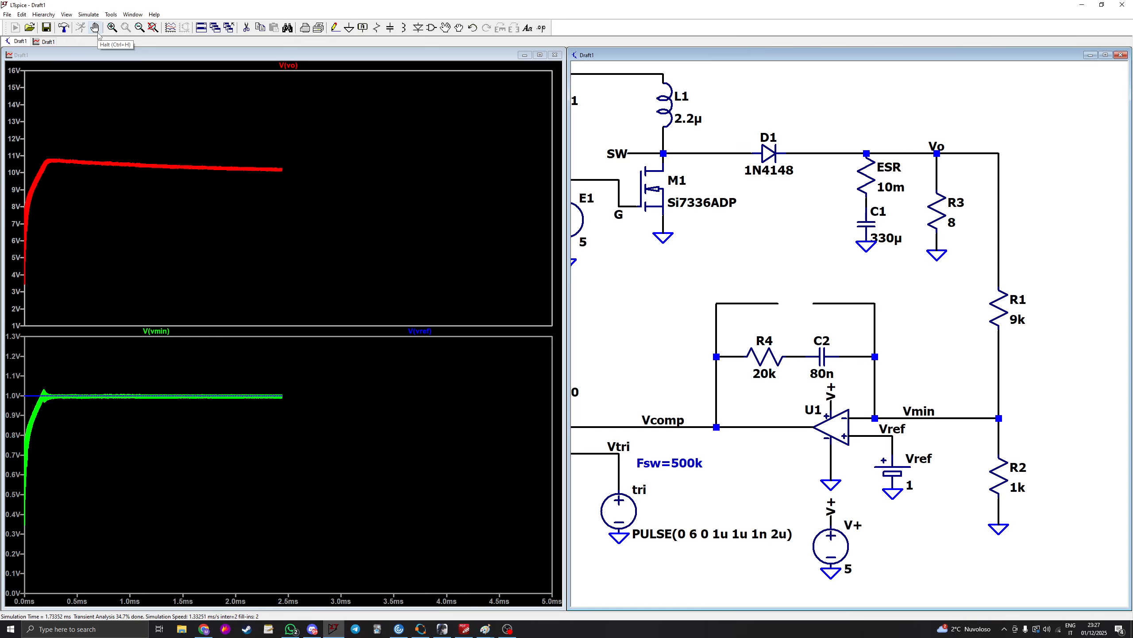
key("ctrl+h")
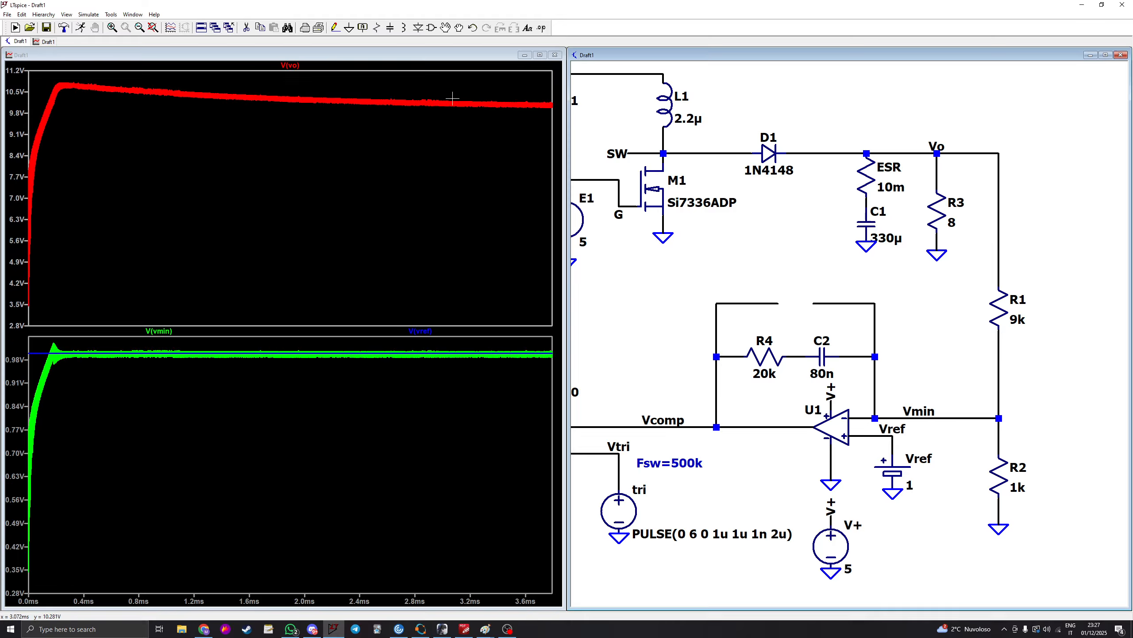
left_click_drag(452, 98, 528, 110)
right_click(217, 126)
left_click(249, 132)
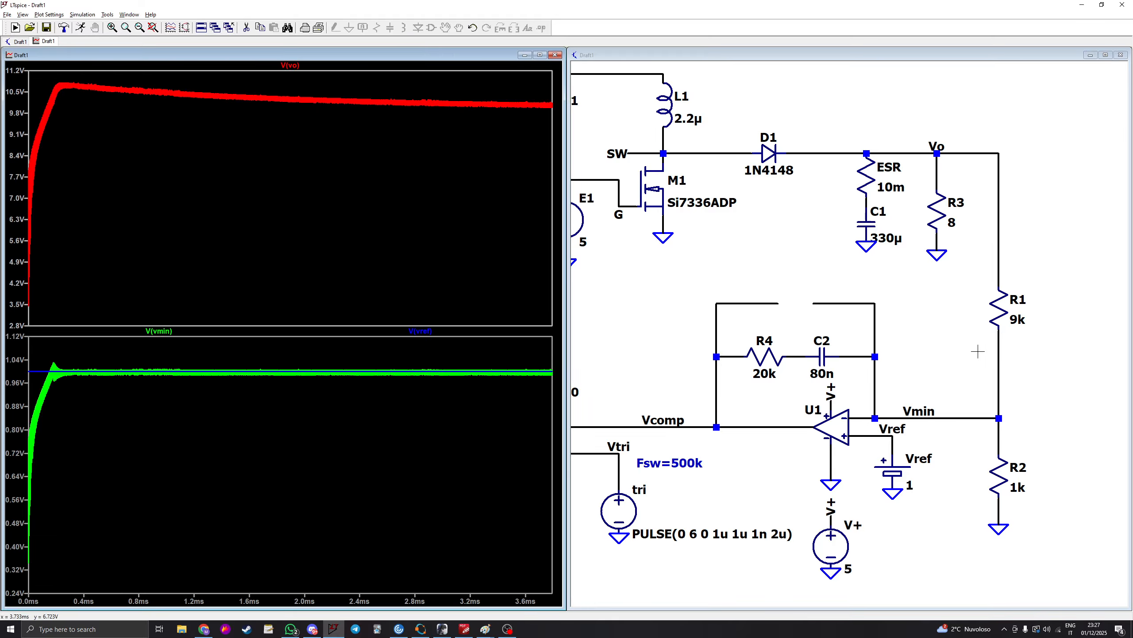
Step: Set R1 to 8k, rerun the simulation and examine Vo's settled level, dismissing the chat notification
right_click(1011, 319)
type("8")
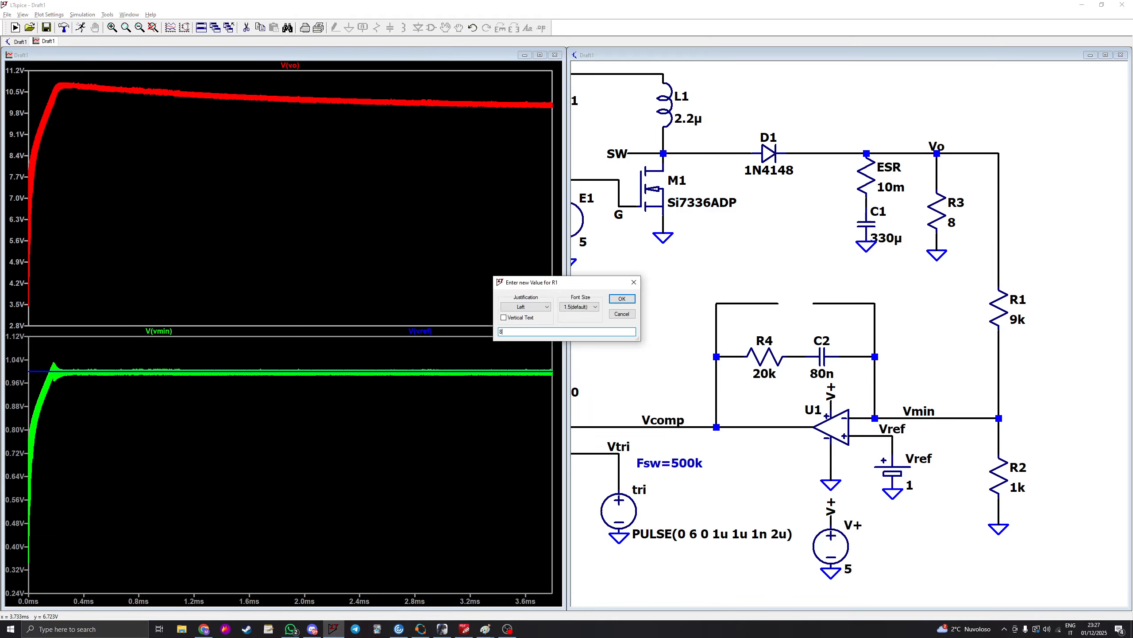
type("k")
key("Return")
left_click(80, 28)
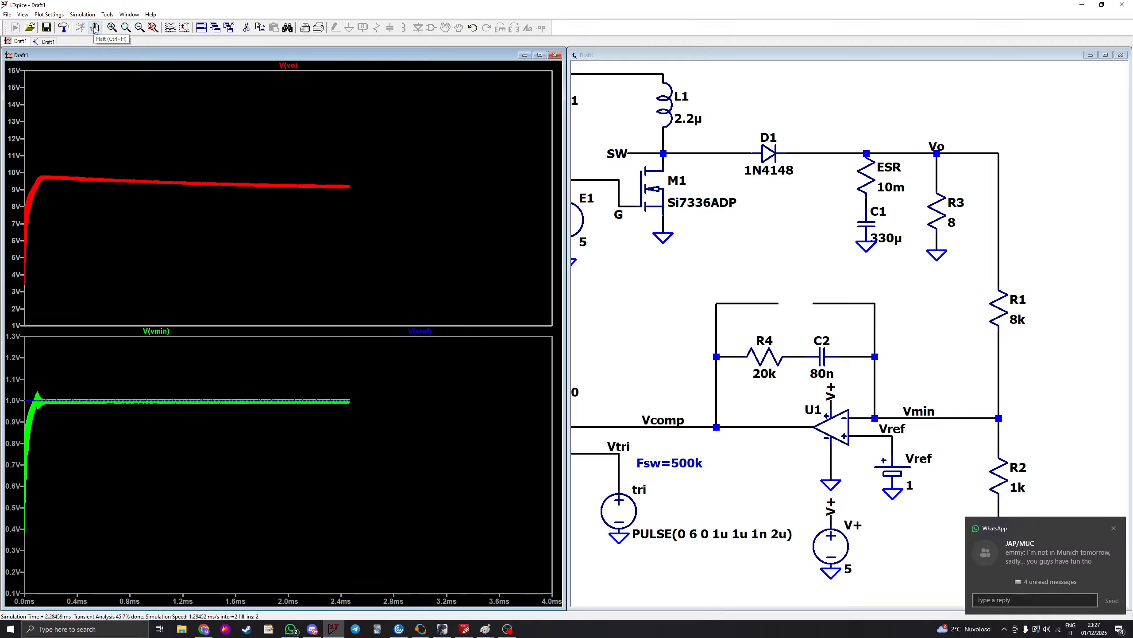
left_click(95, 27)
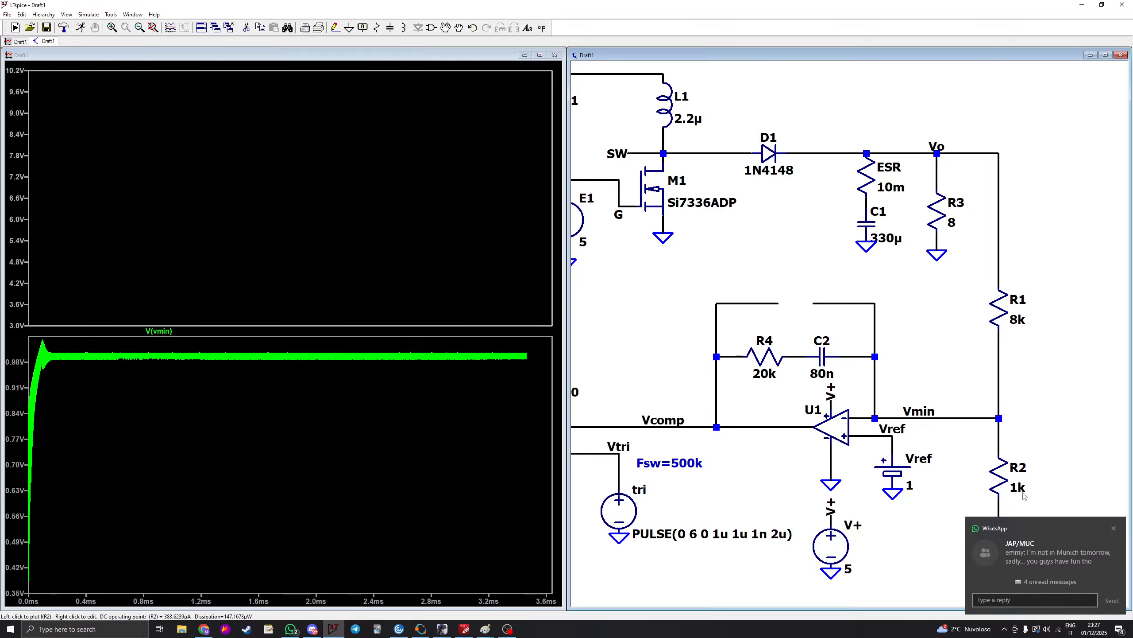
left_click(1114, 529)
left_click_drag(550, 101, 515, 126)
right_click(388, 132)
left_click(404, 145)
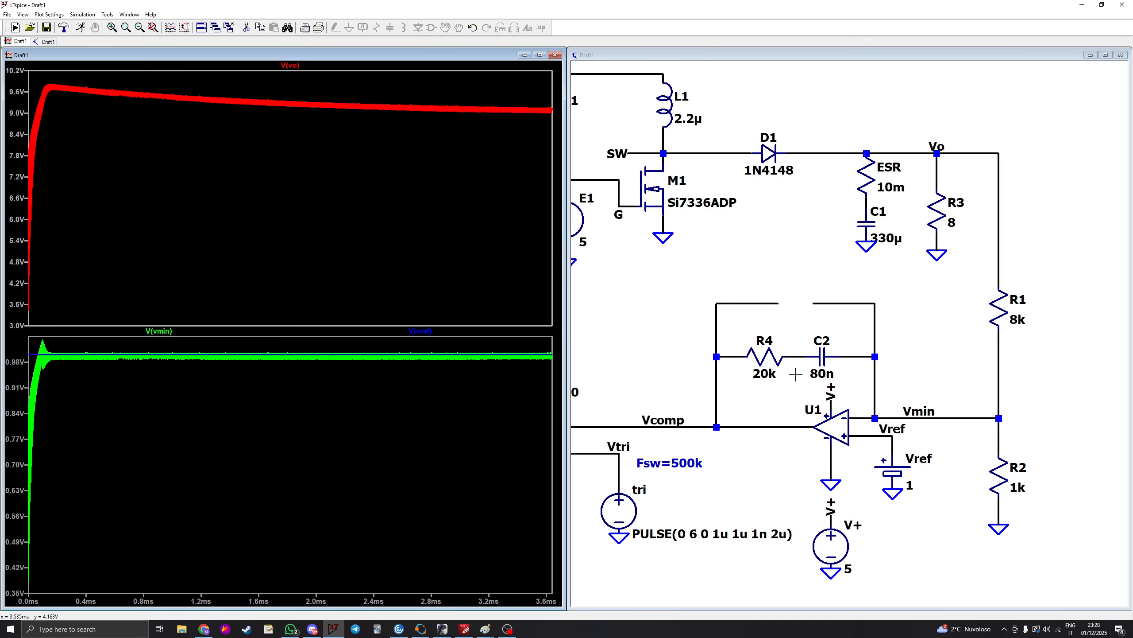
Step: Set C2 to 20n and rerun the simulation long enough to see how fast Vo settles
right_click(820, 373)
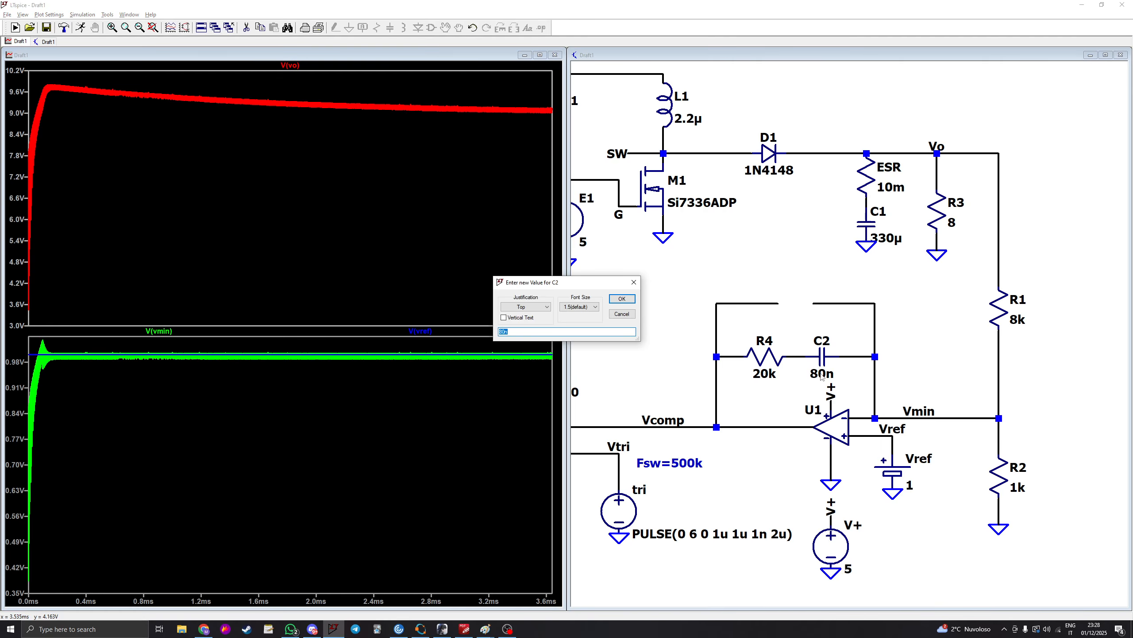
type("20n")
key("Return")
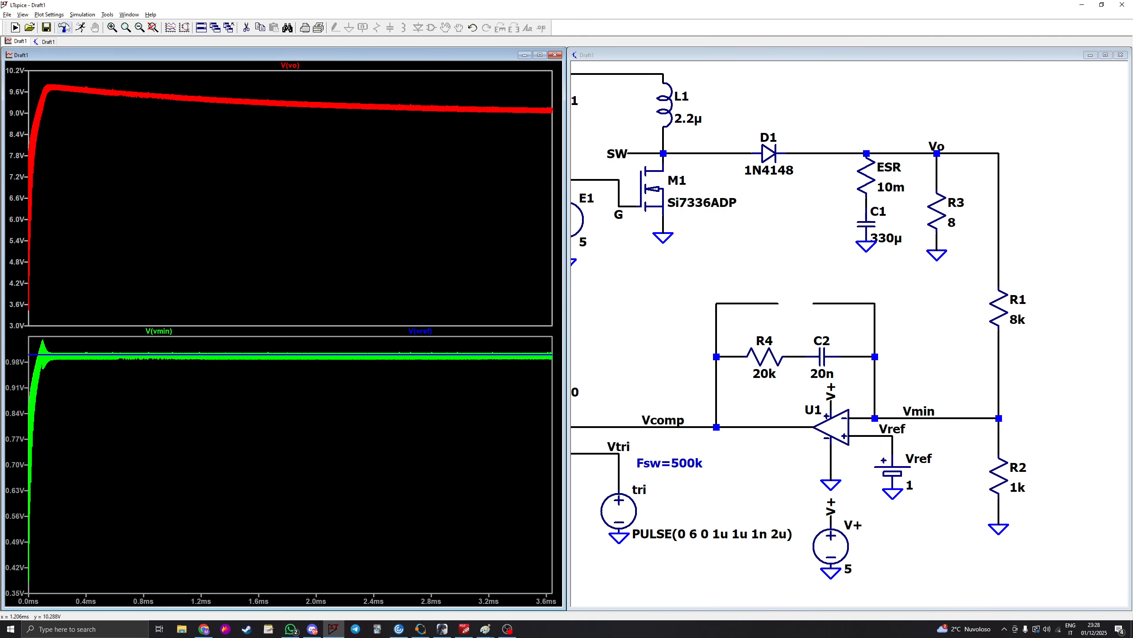
left_click(80, 28)
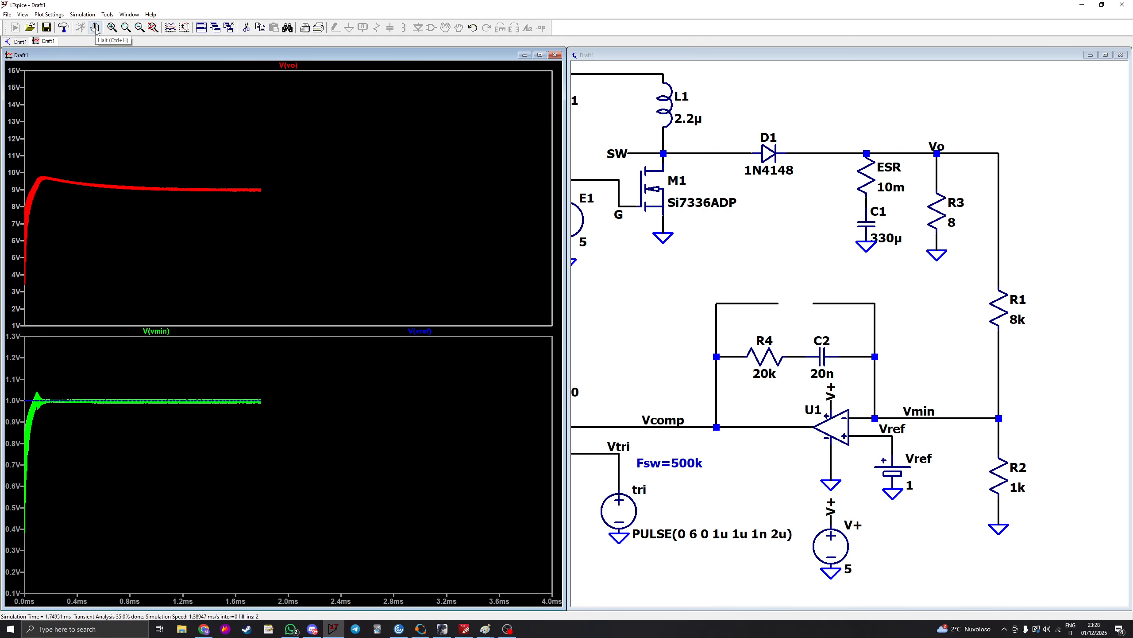
left_click(95, 28)
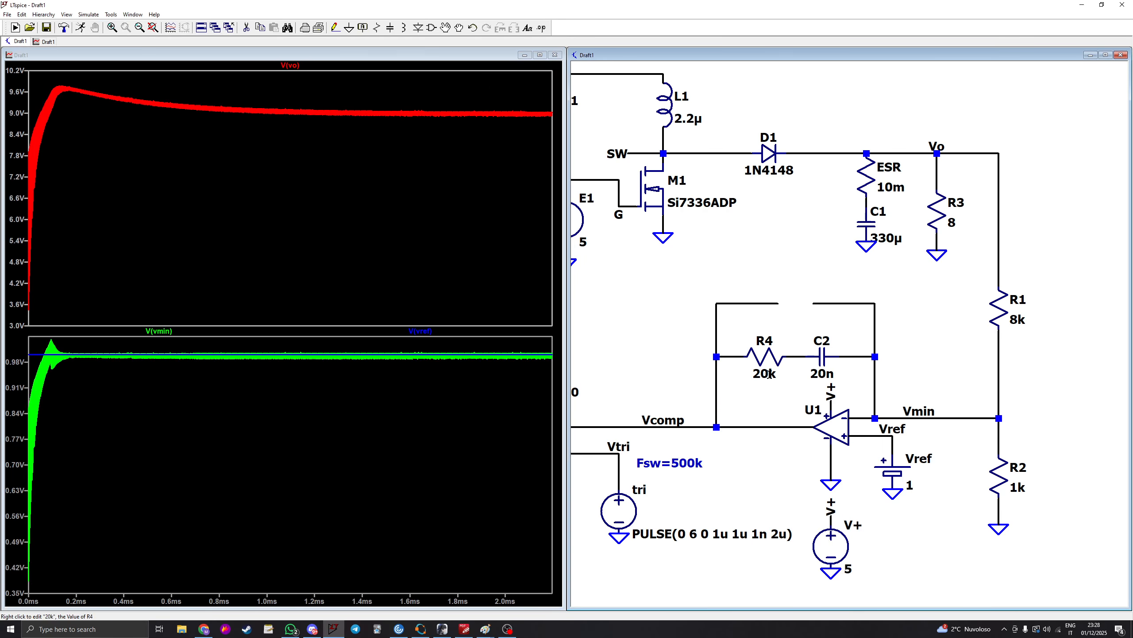
Step: Set R4 to 10k, rerun the simulation and examine Vo's start-up overshoot up close before restoring the full plot range
right_click(770, 374)
key("Return")
left_click(80, 28)
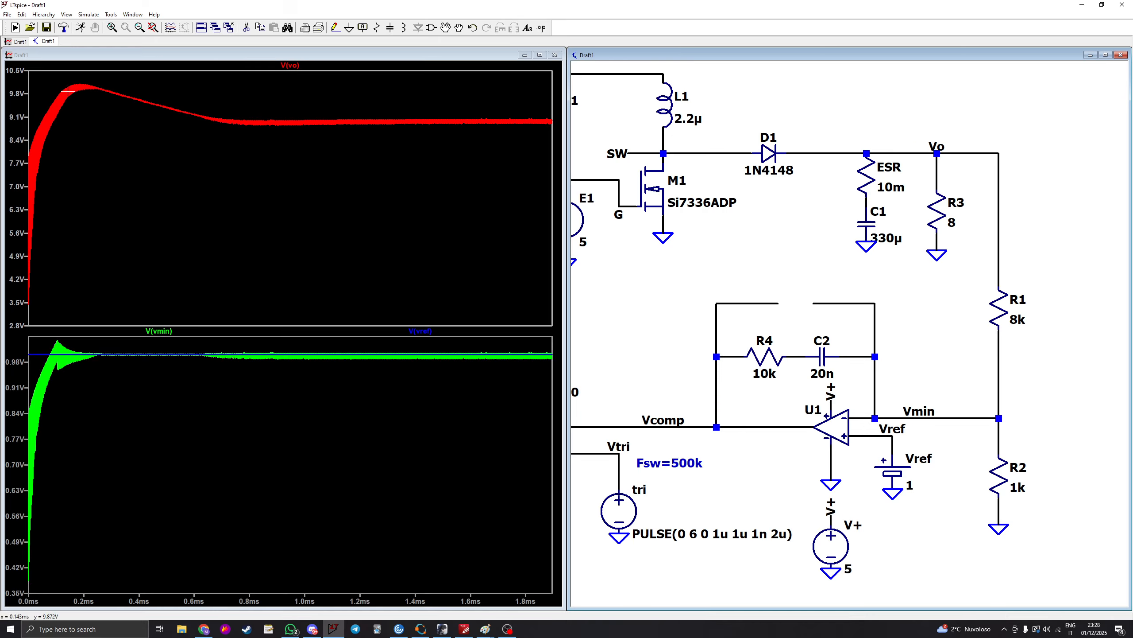
left_click_drag(53, 83, 235, 129)
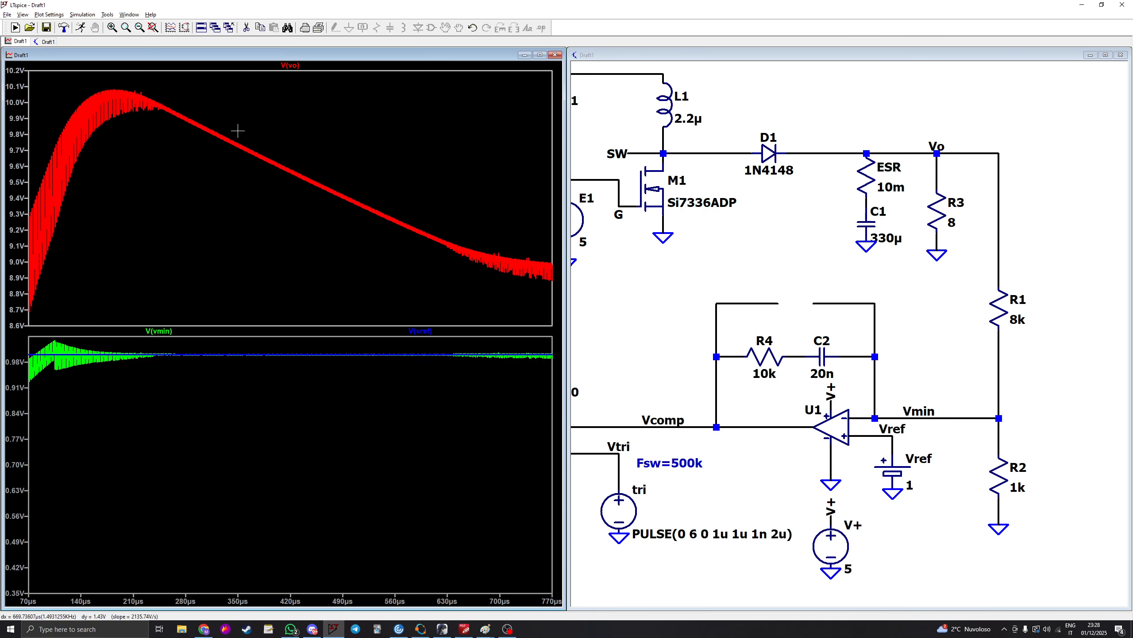
right_click(223, 101)
left_click(268, 109)
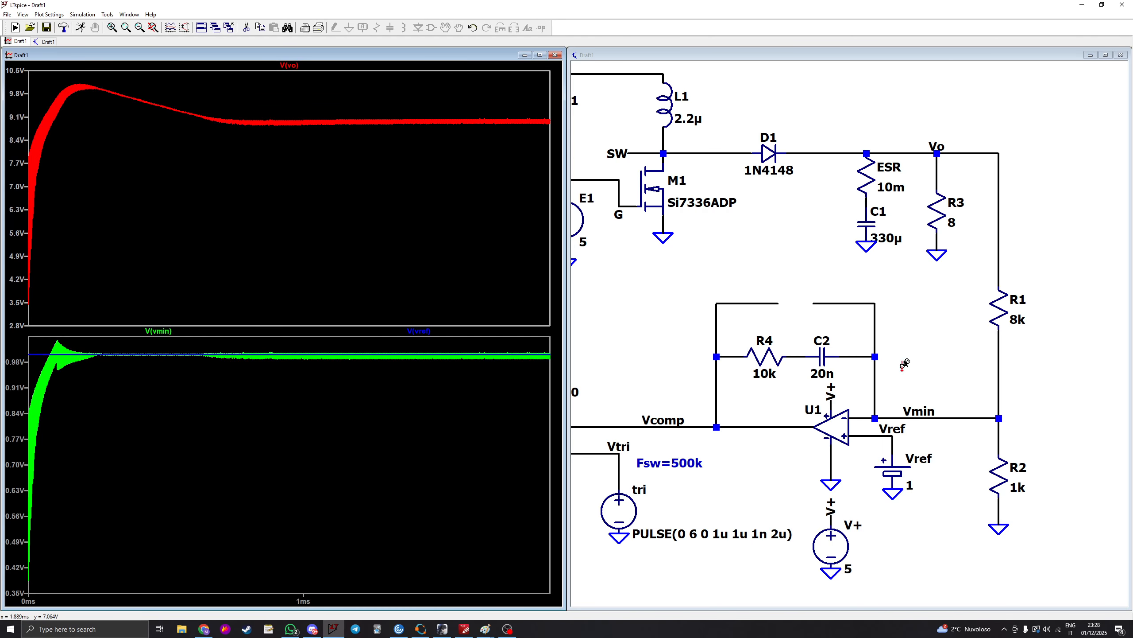
Step: Place capacitor C3 horizontally in the open upper feedback branch above R4 and C2 and set it to 100p
left_click(794, 327)
key("c")
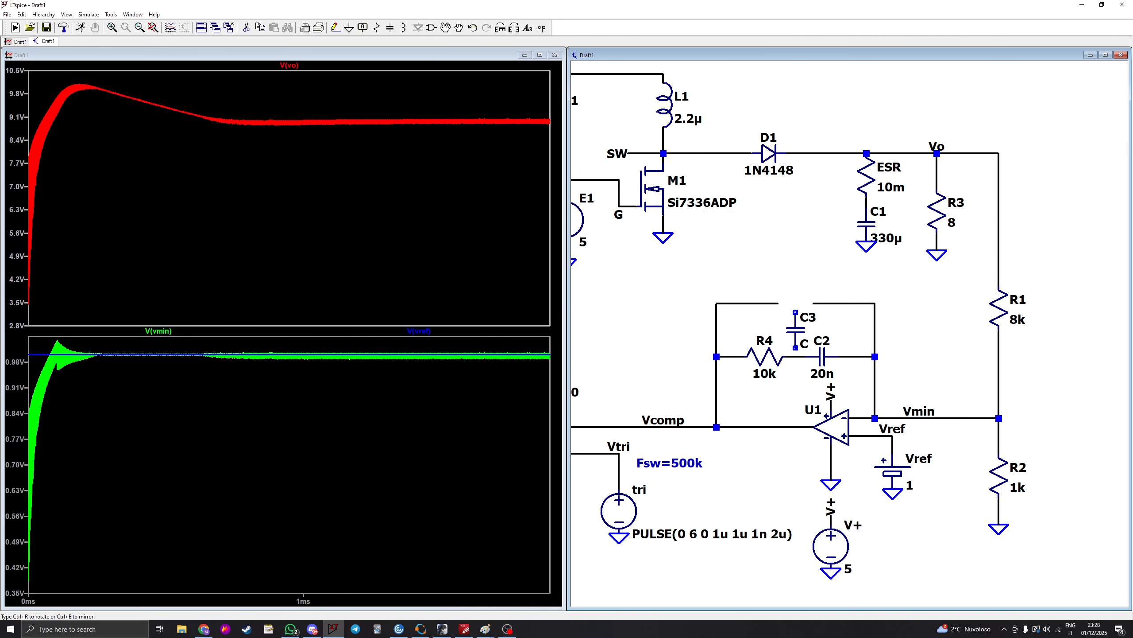
left_click(794, 303)
key("Escape")
right_click(794, 320)
type("1")
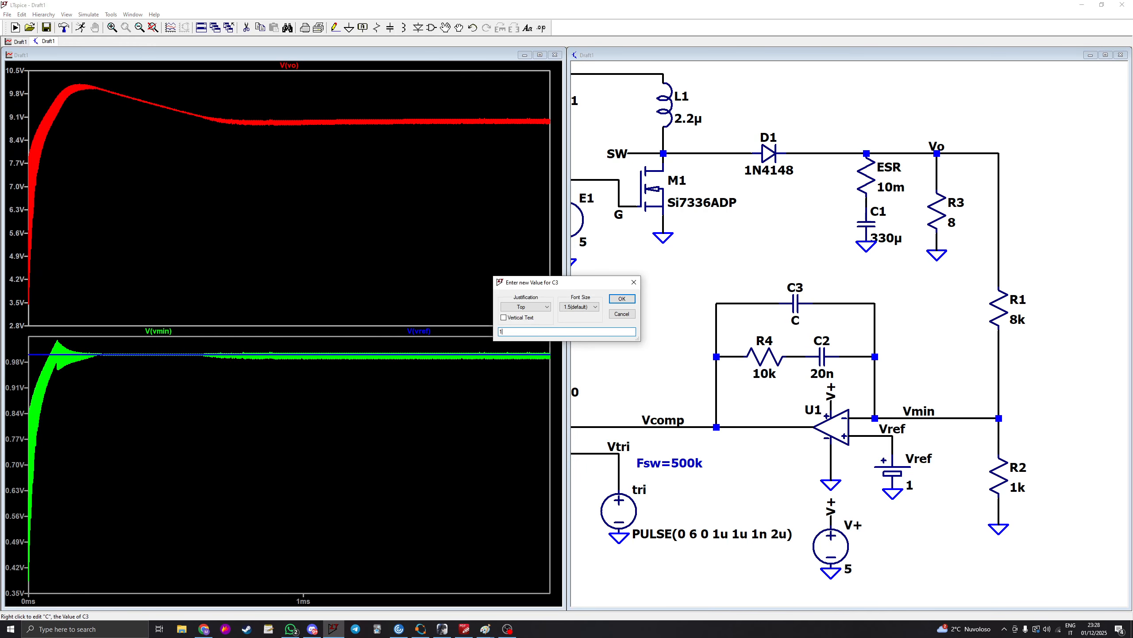
type("00p")
key("Return")
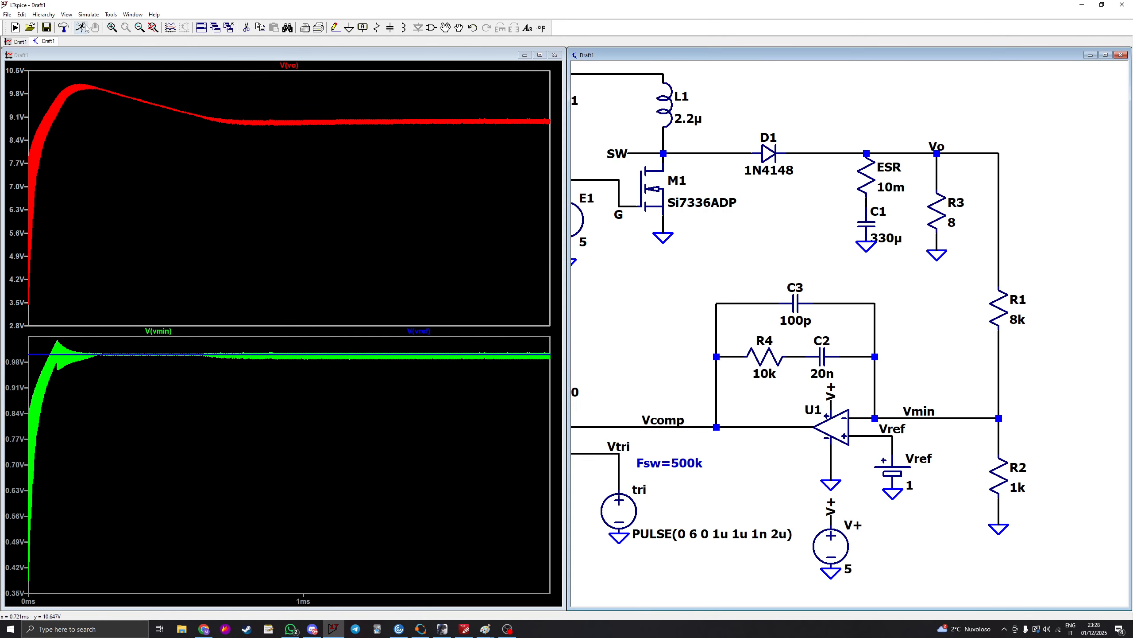
Step: Rerun the simulation and examine Vmin against Vref up close before restoring the full plot range
left_click(84, 28)
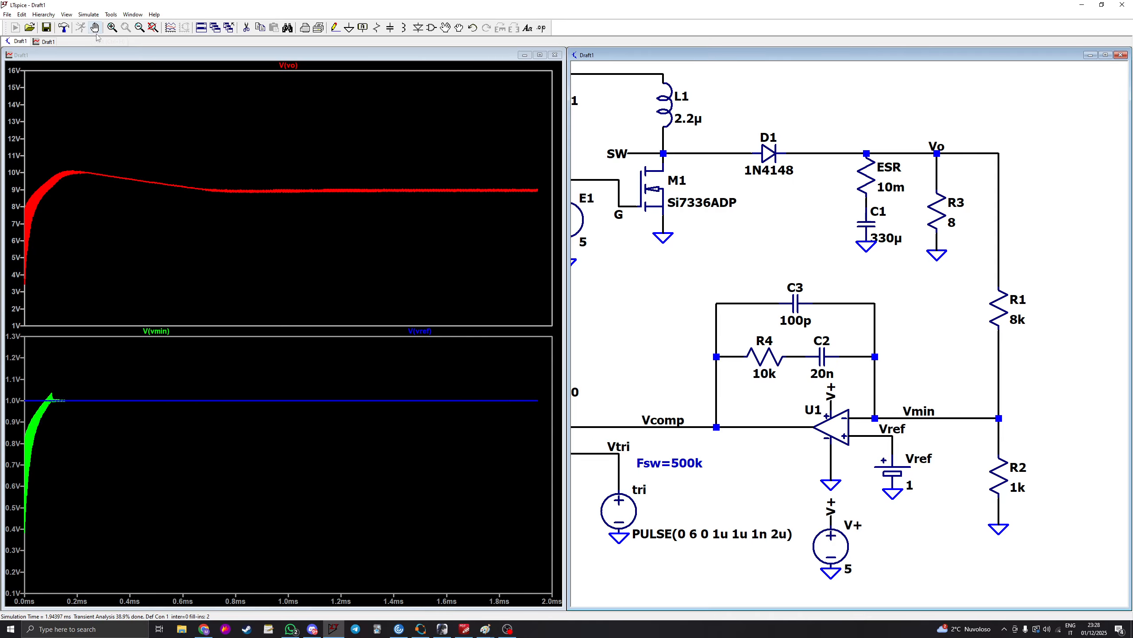
left_click_drag(310, 348, 429, 359)
right_click(326, 378)
left_click(344, 384)
Step: Plot Vcomp alone in the upper pane in place of Vo and fit the traces to the full range
left_click(716, 341)
scroll(717, 341, "down", 4)
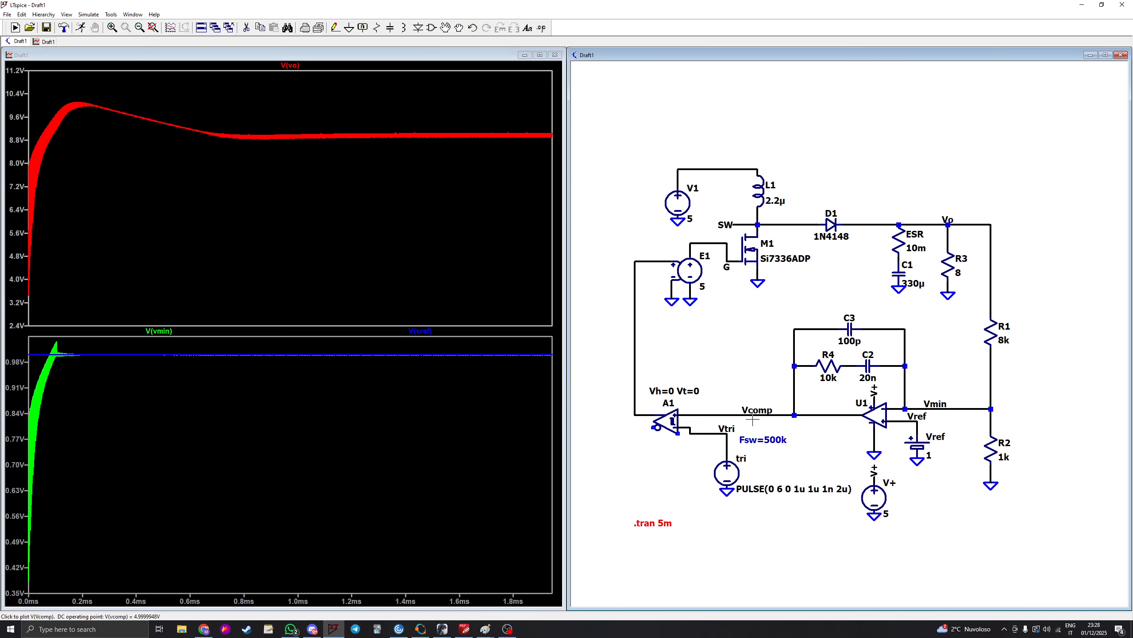
left_click(792, 411)
right_click(202, 216)
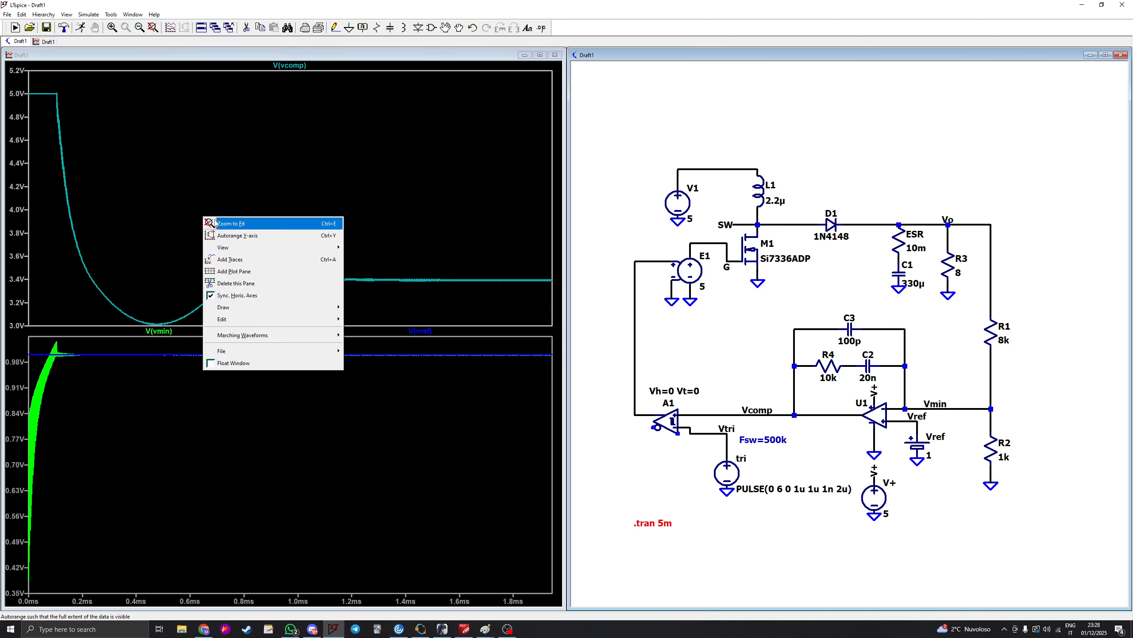
left_click(212, 223)
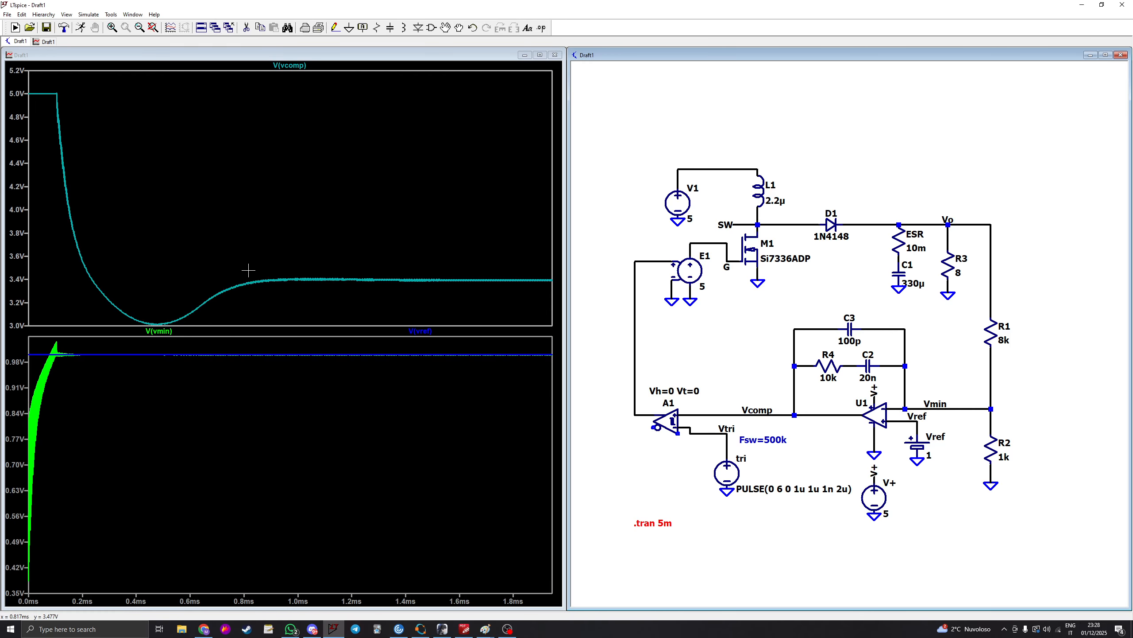
Step: Set R1 to 14k and rerun the simulation to examine how Vcomp settles
right_click(1004, 346)
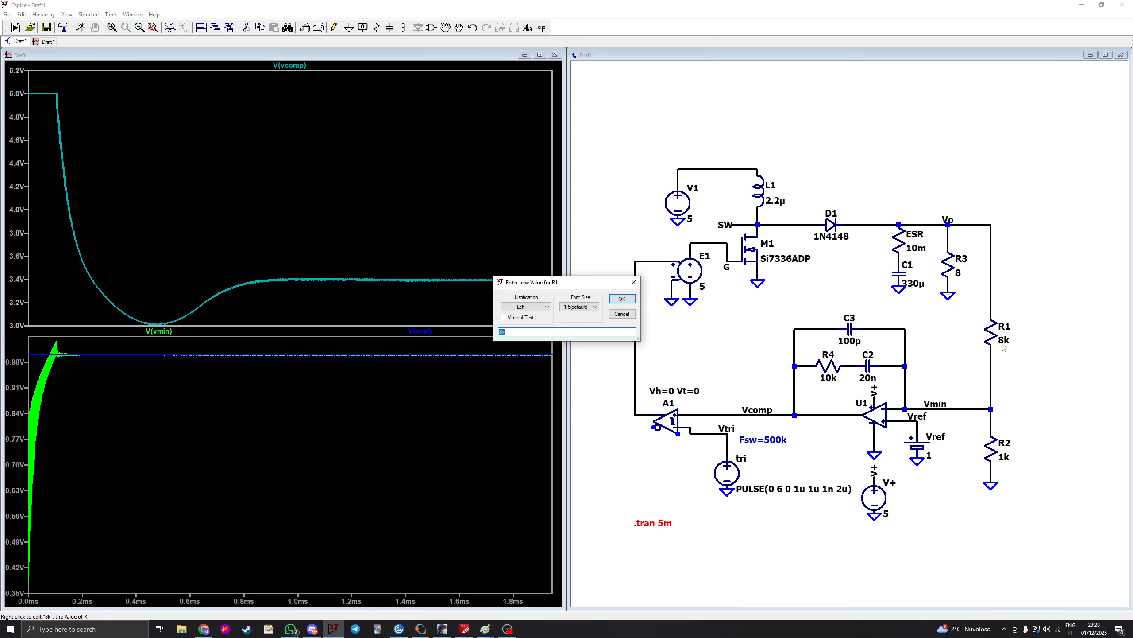
type("14k")
key("Return")
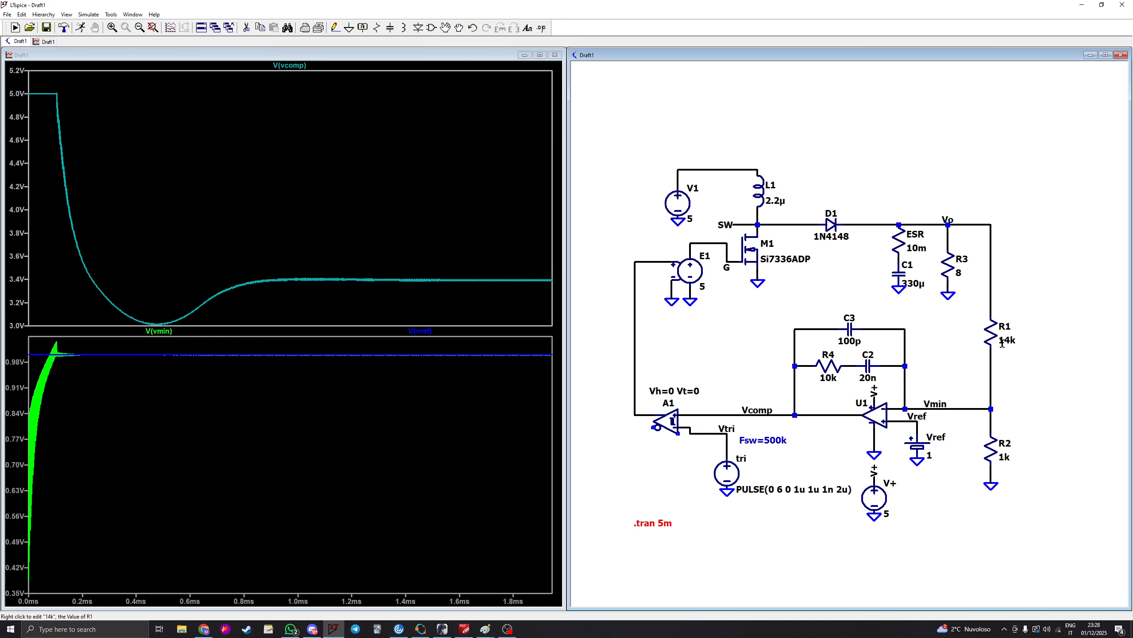
left_click(83, 28)
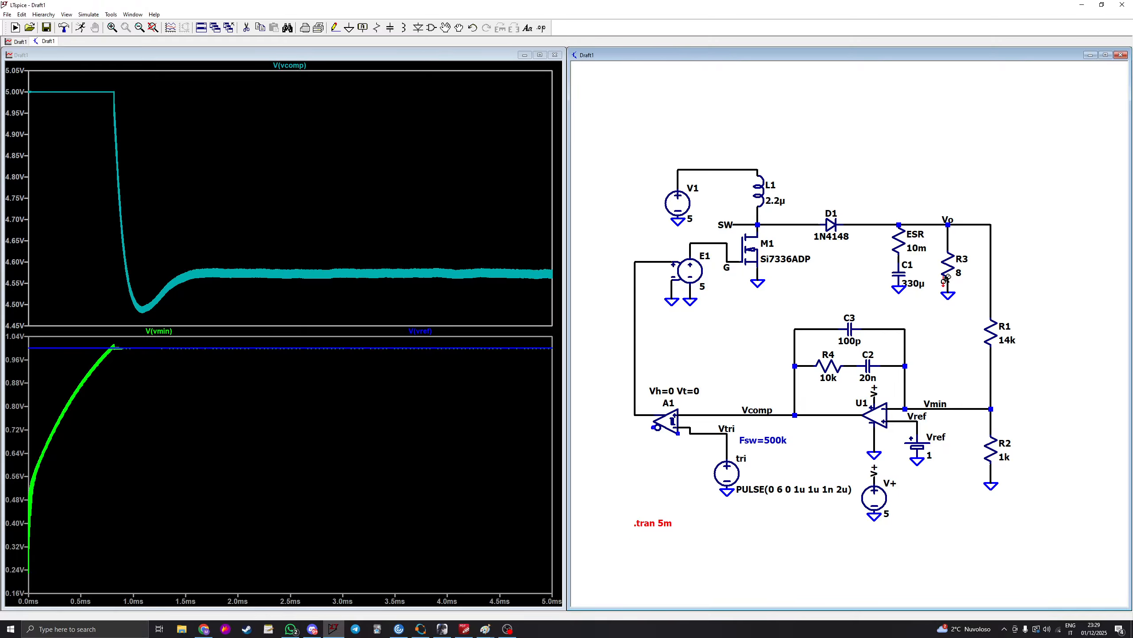
scroll(959, 273, "up", 6)
scroll(961, 273, "up", 2)
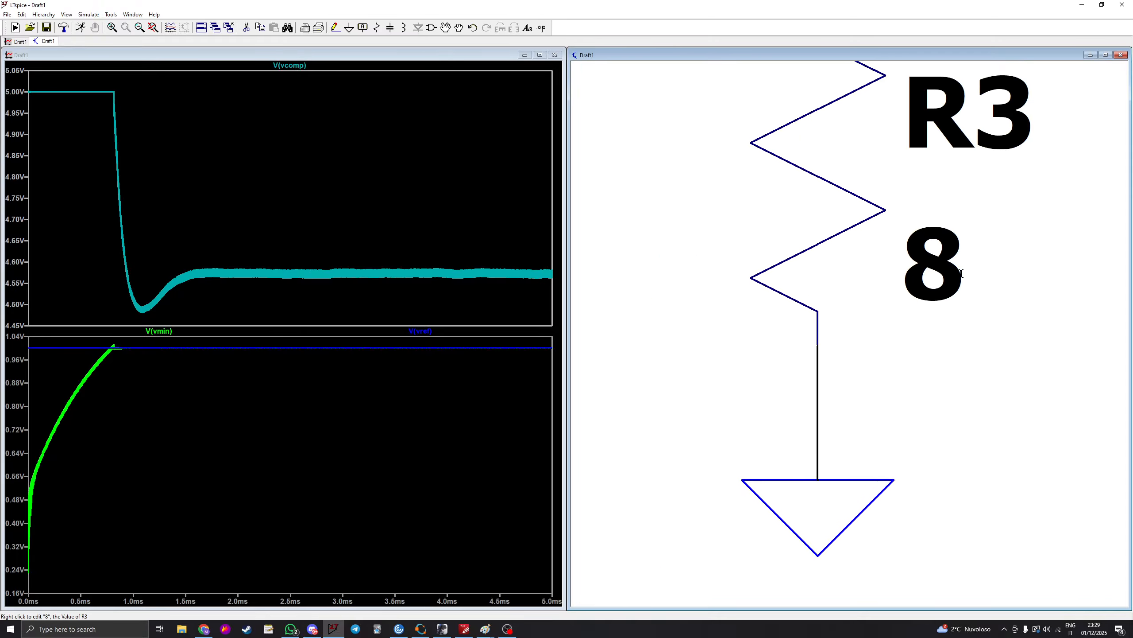
scroll(958, 271, "down", 8)
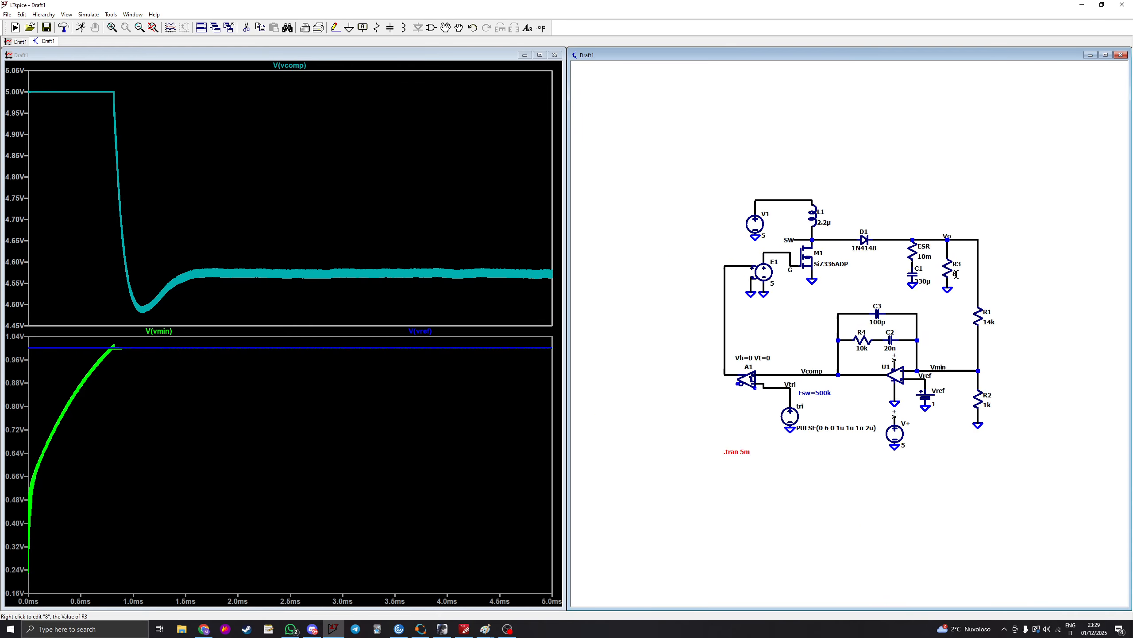
scroll(956, 274, "up", 1)
scroll(956, 275, "up", 2)
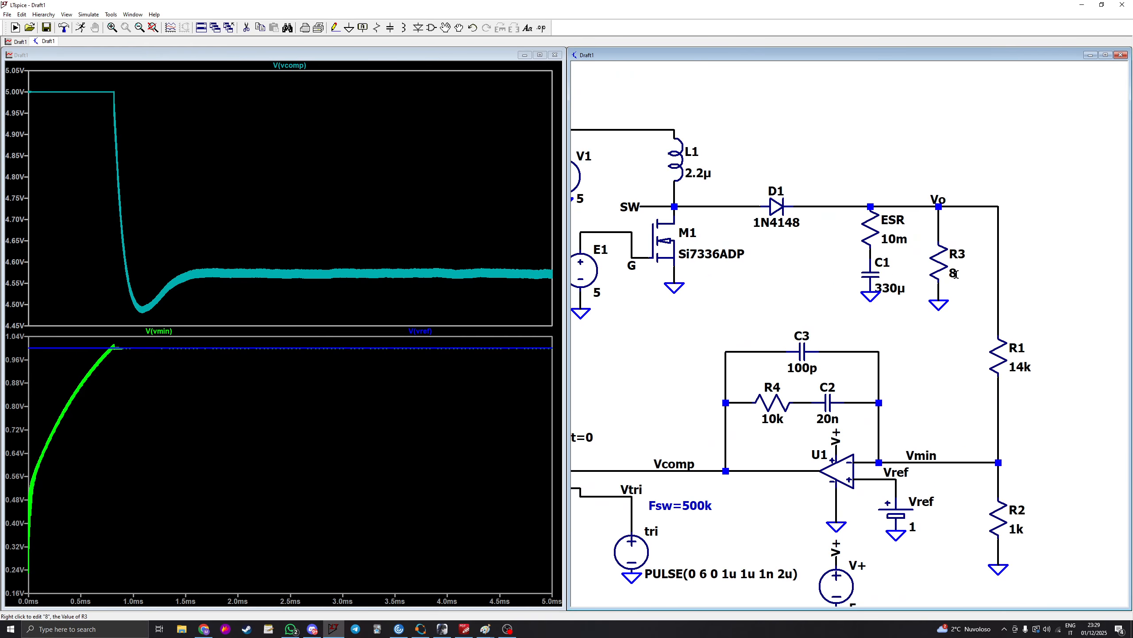
scroll(956, 274, "down", 1)
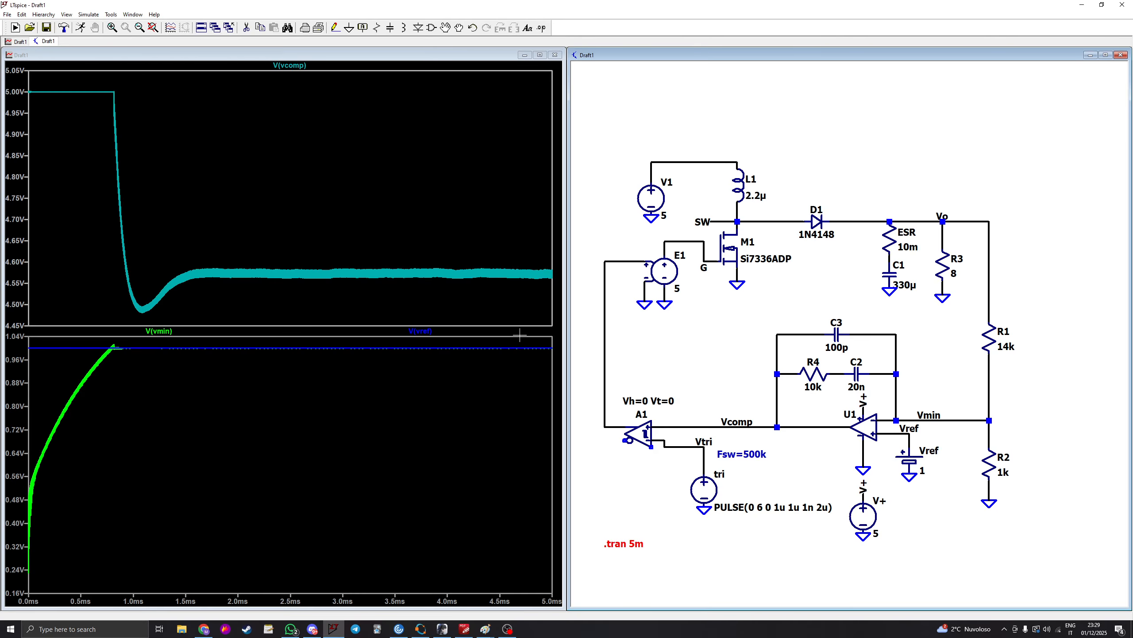
Step: Add a plot pane, plot comparator A1's output in it and enlarge a few switching cycles
right_click(269, 214)
left_click(300, 269)
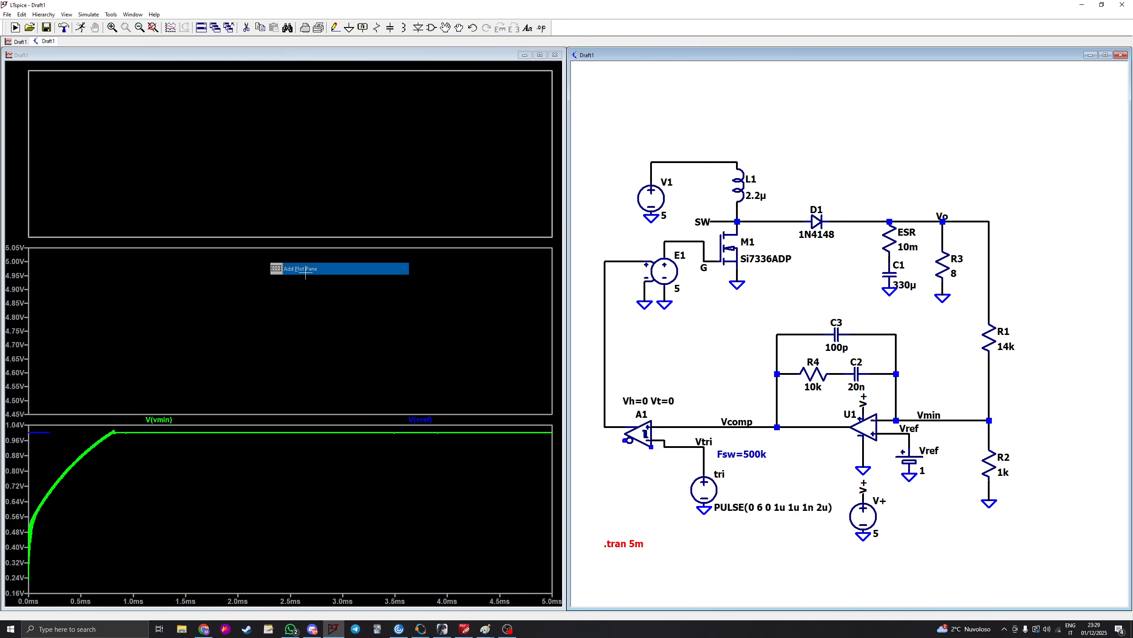
left_click(600, 428)
left_click(324, 89)
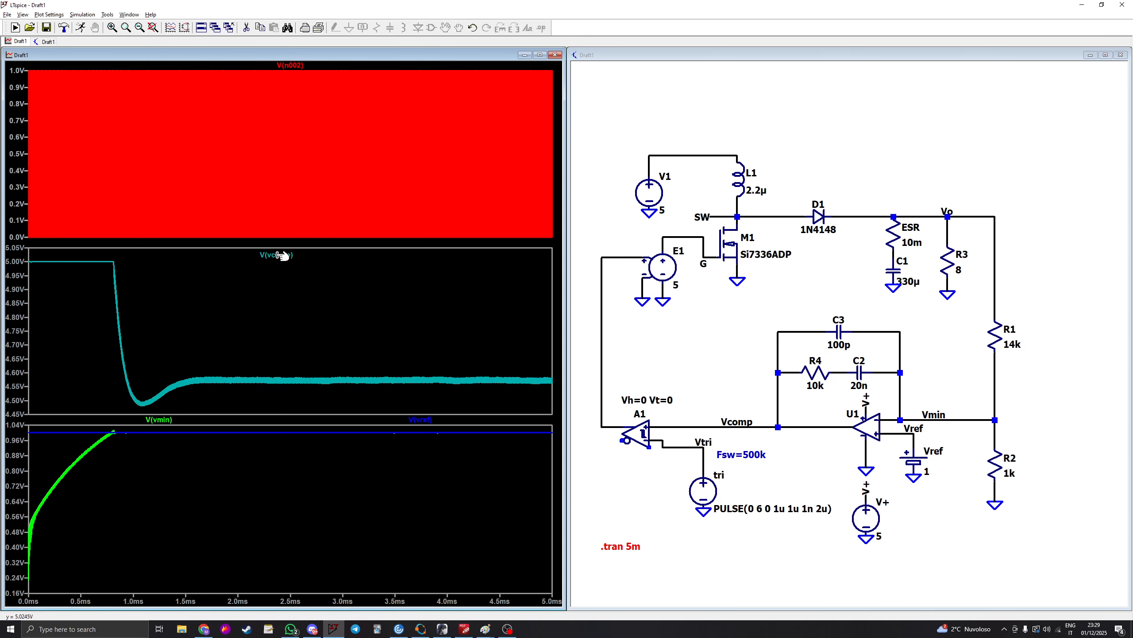
left_click_drag(333, 237, 345, 68)
left_click_drag(262, 228, 297, 59)
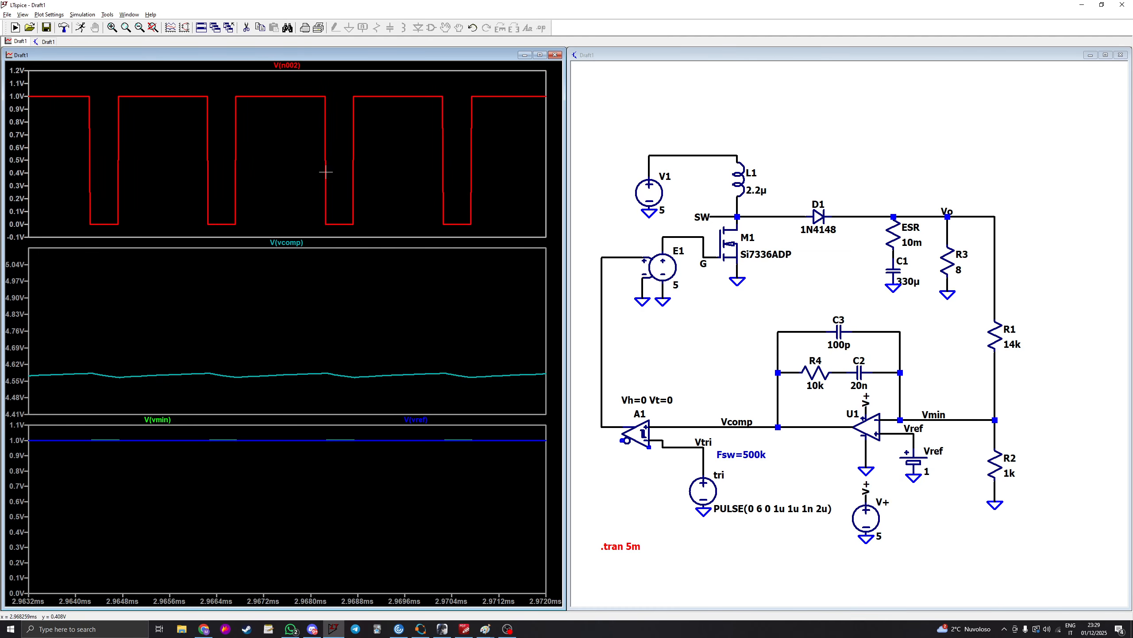
Step: Plot Vcomp in the new pane in place of A1's output and overlay Vtri and A1's output for comparison
left_click(747, 409)
double_click(678, 427)
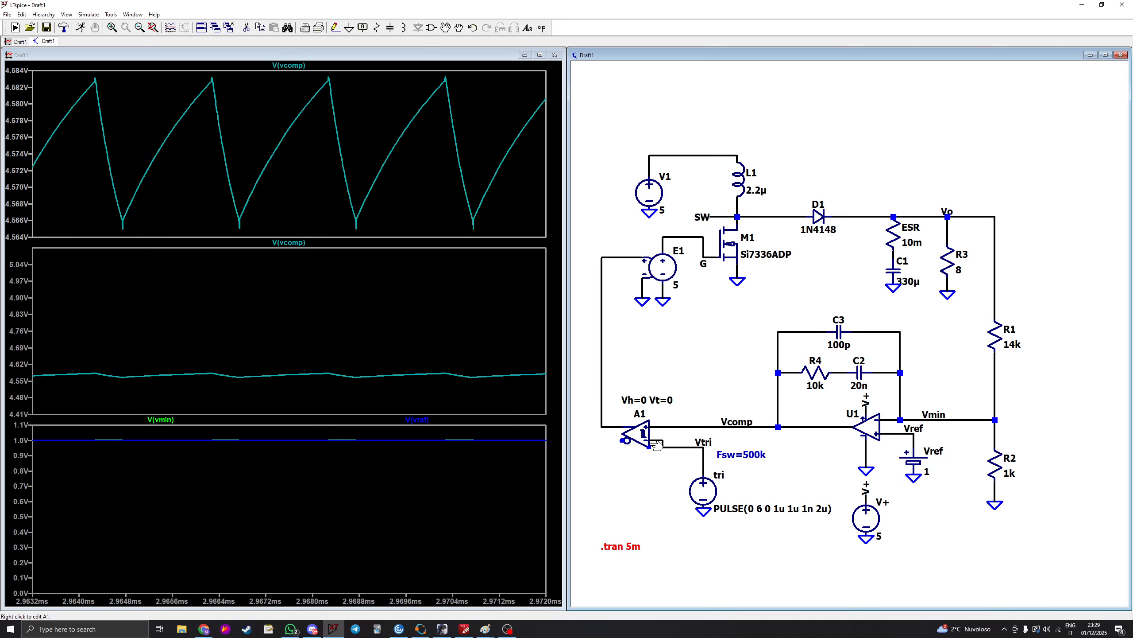
left_click(675, 446)
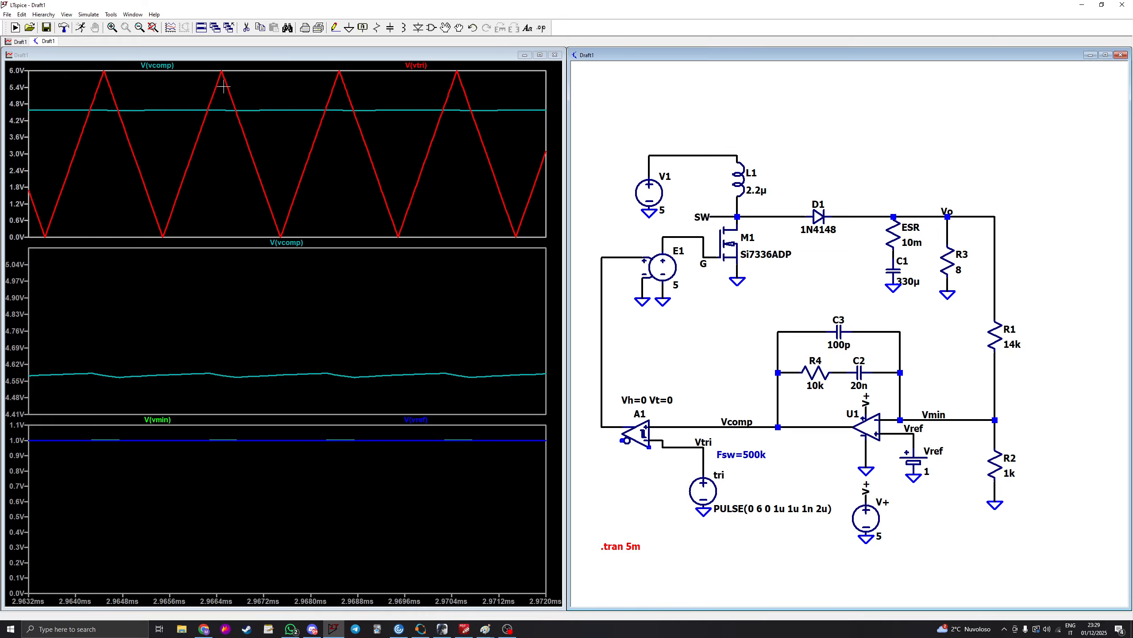
left_click(610, 427)
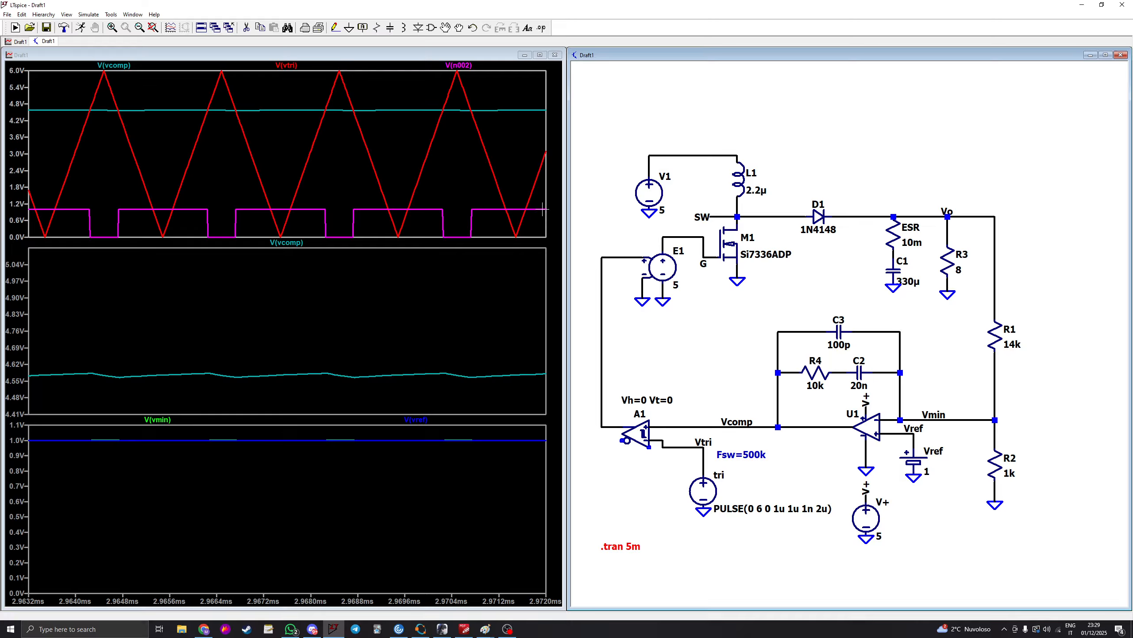
Step: Plot the gate signal and the SW node alone, examine the SW pulses up close and restore the full plot range
left_click(707, 249)
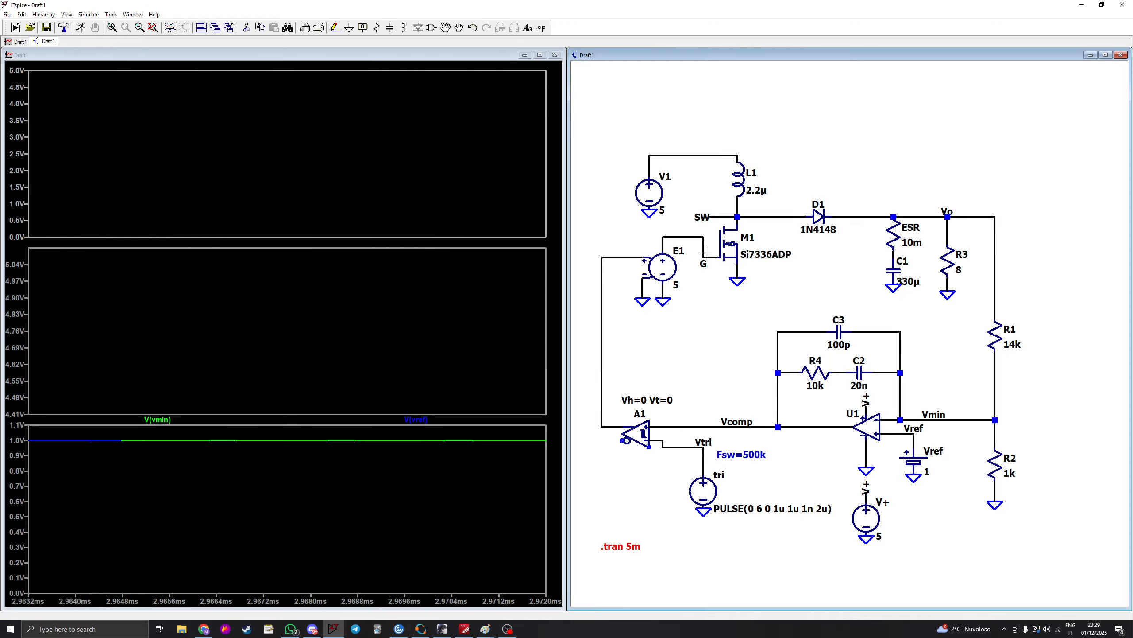
left_click(735, 218)
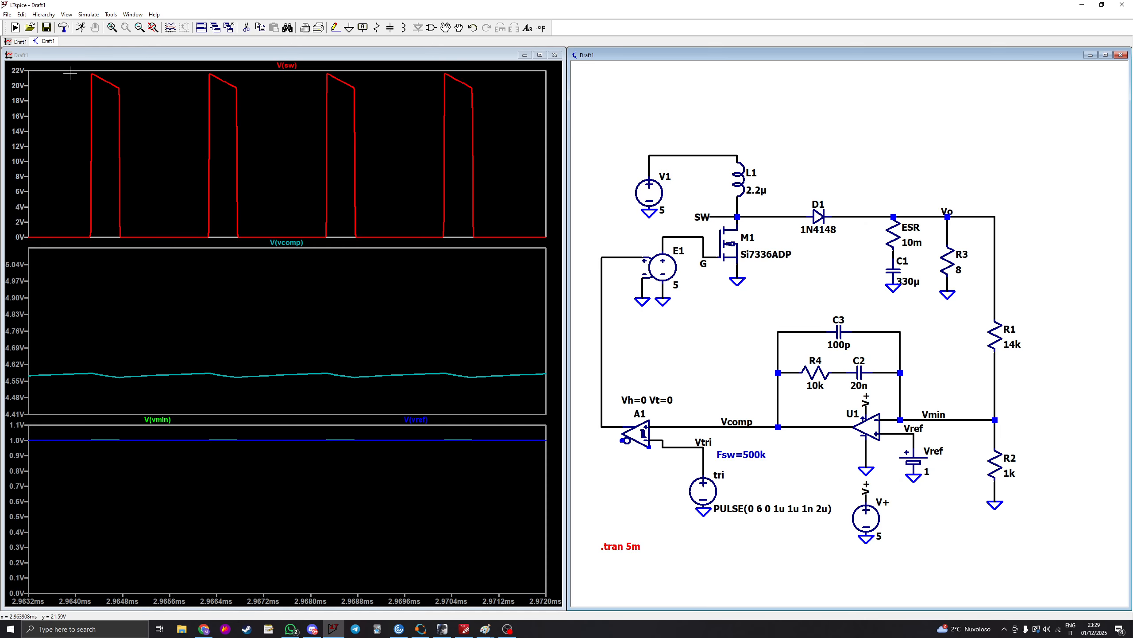
left_click_drag(69, 73, 170, 103)
right_click(232, 115)
left_click(241, 121)
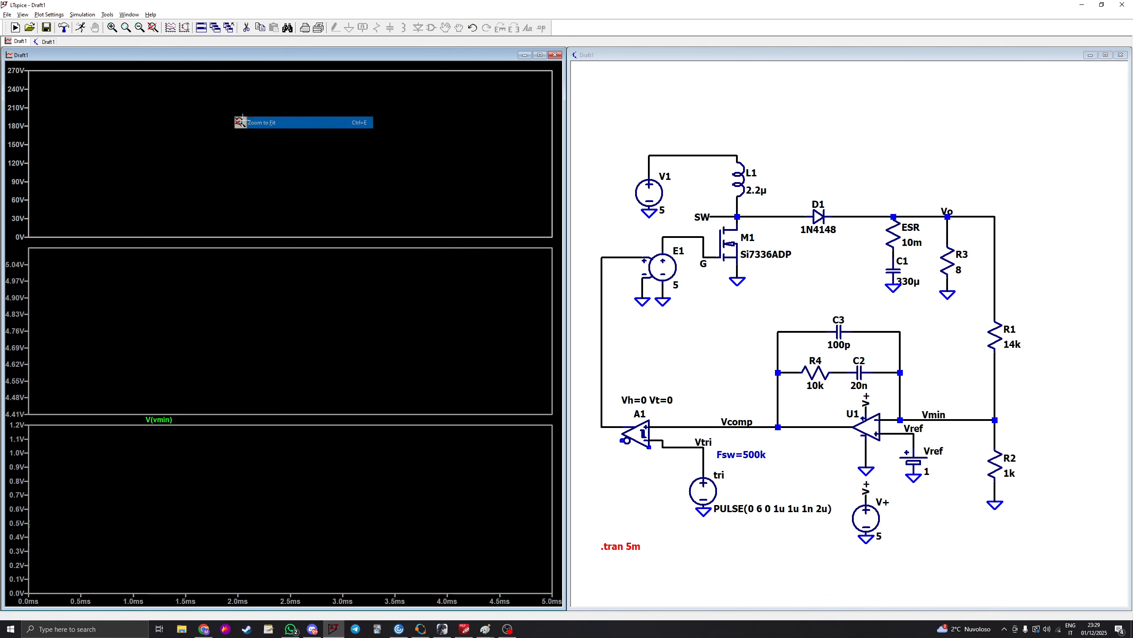
Step: Plot Vo in place of the SW trace, examine its settled ripple up close and restore the full range
left_click(937, 217)
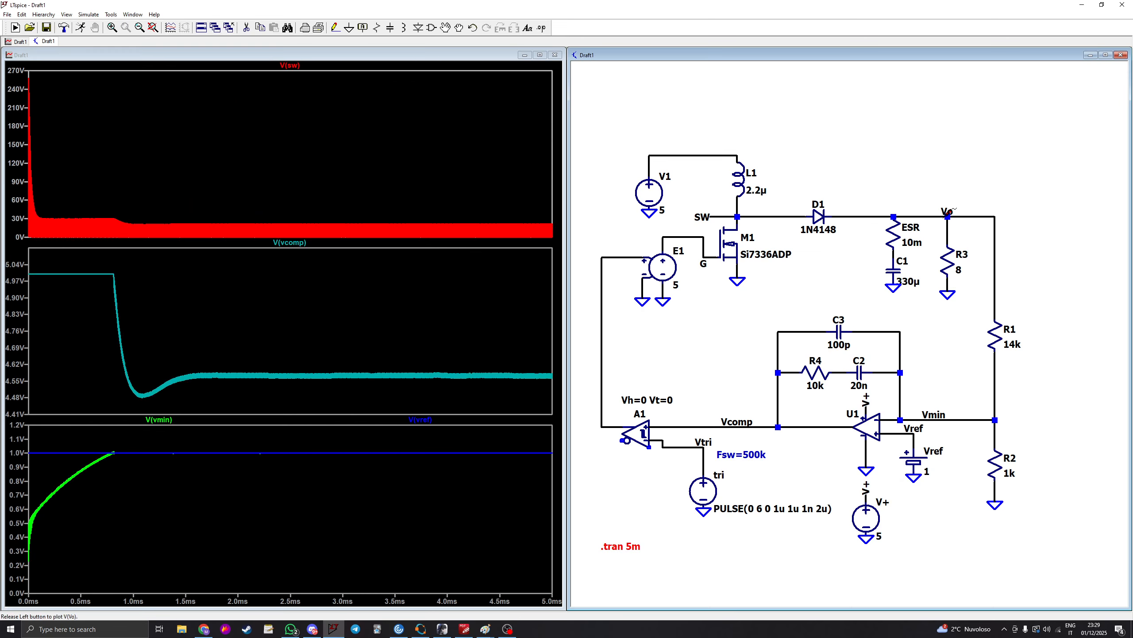
left_click_drag(357, 81, 374, 89)
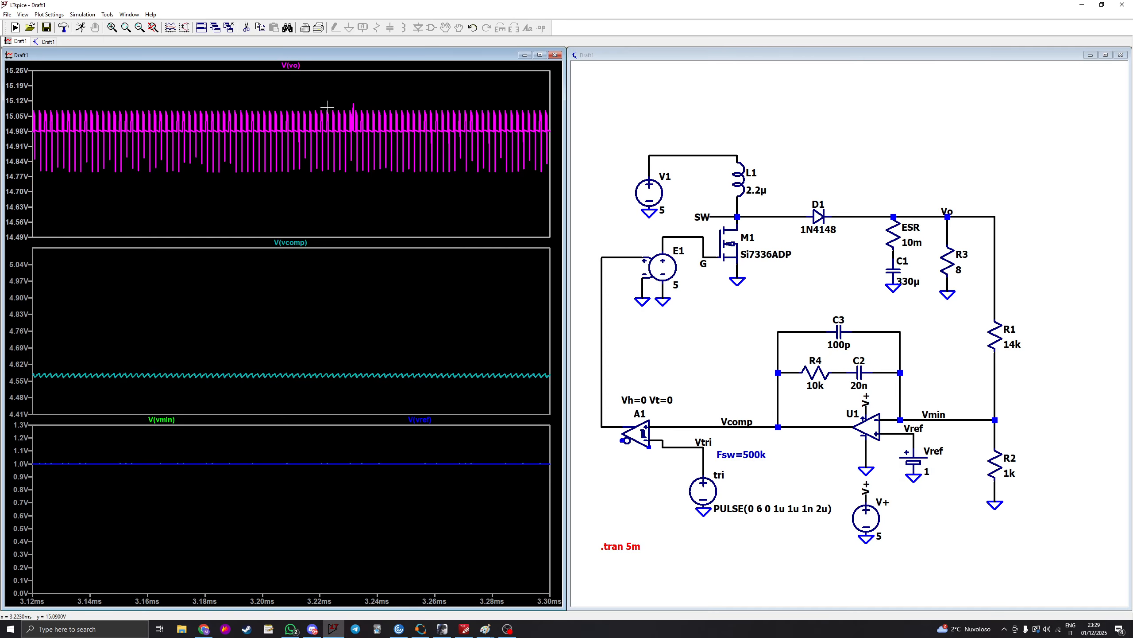
right_click(215, 99)
left_click(223, 100)
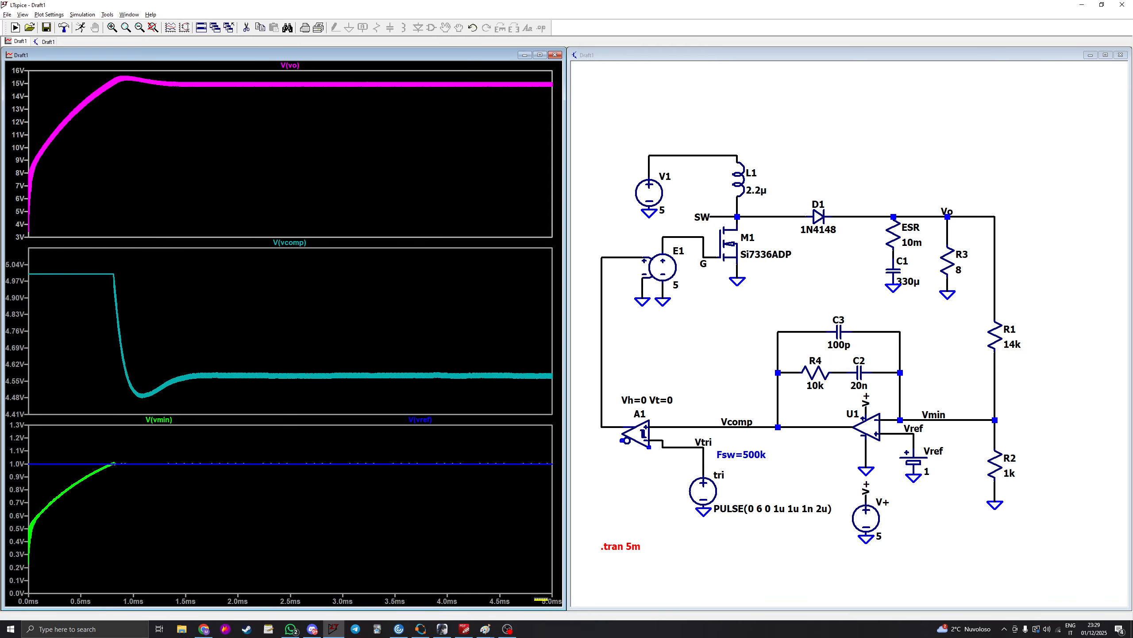
Step: Overlay Vcomp on the Vo pane and examine Vcomp's settled part up close before restoring the full range
left_click(508, 628)
left_click(507, 629)
left_click(678, 428)
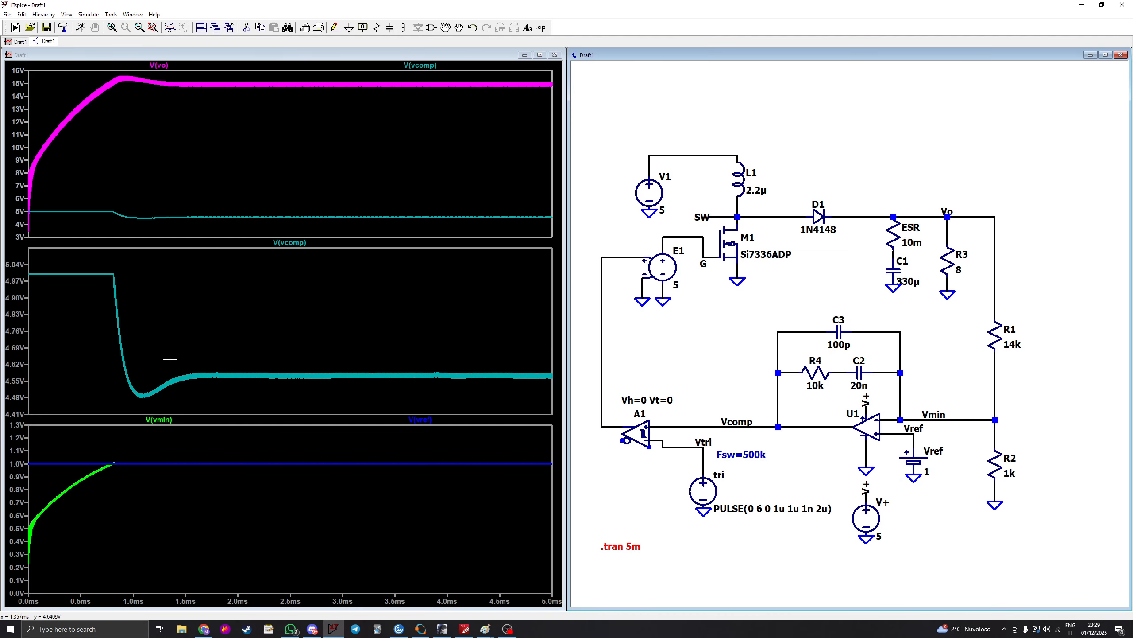
left_click_drag(131, 364, 510, 400)
right_click(200, 320)
left_click(225, 326)
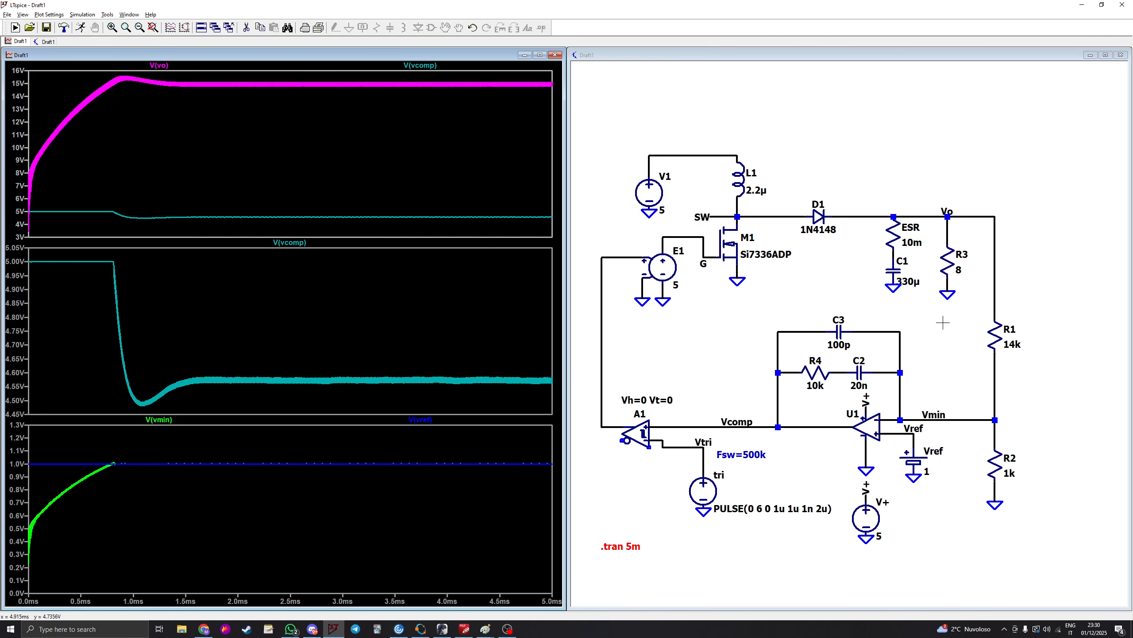
Step: Set load resistor R3 to 6
right_click(959, 270)
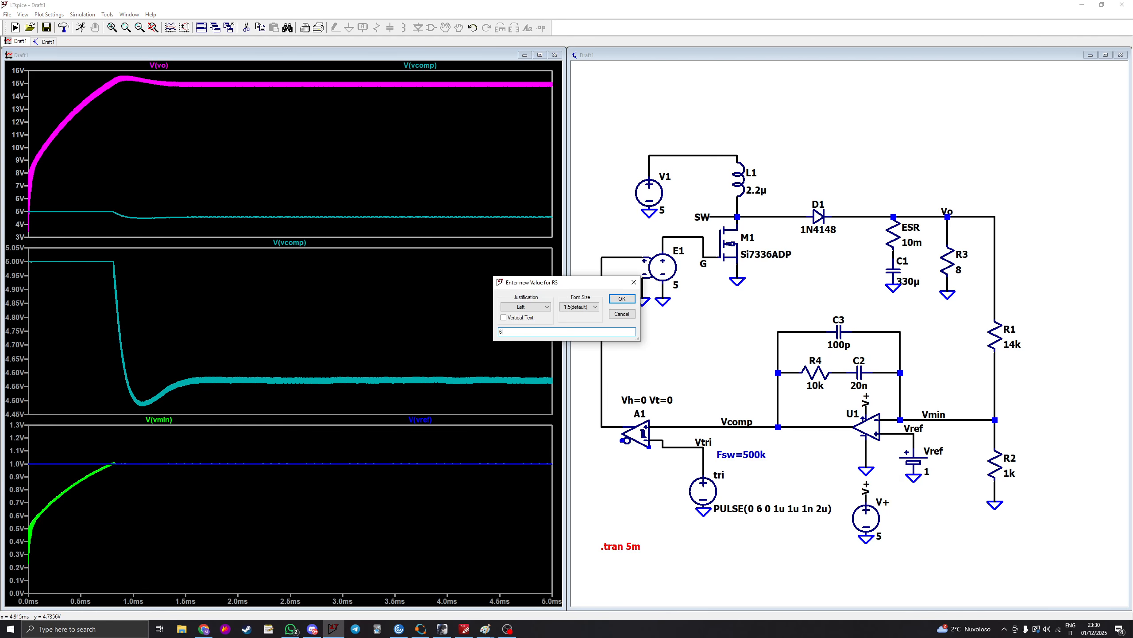
type("6")
key("Return")
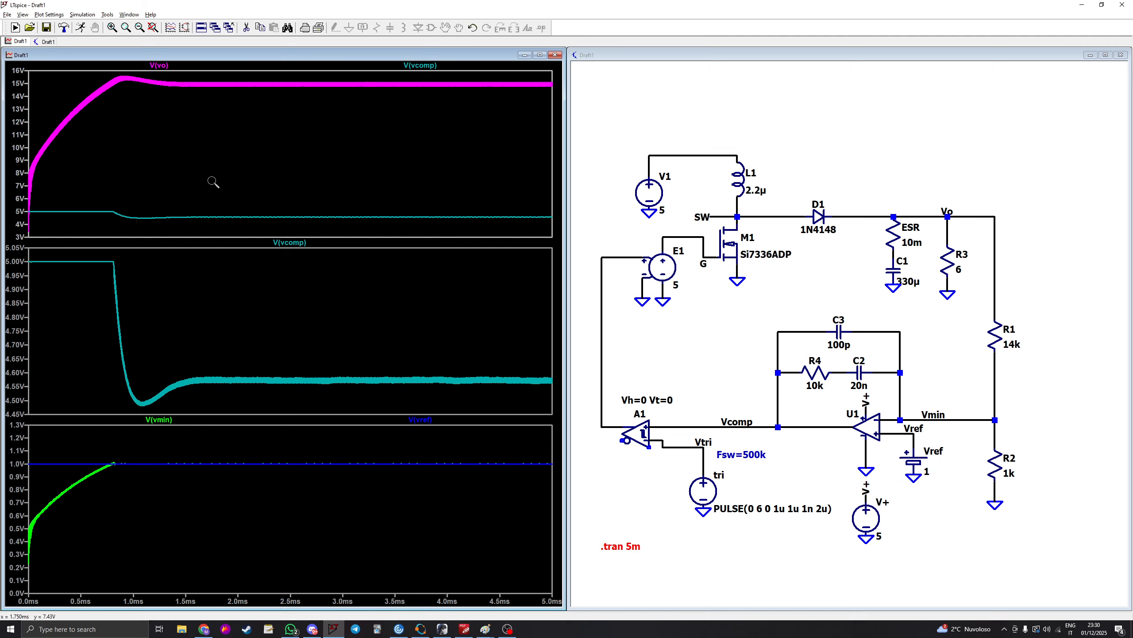
Step: Delete the duplicate Vcomp trace from the Vo pane and rerun the simulation with the heavier load
right_click(422, 66)
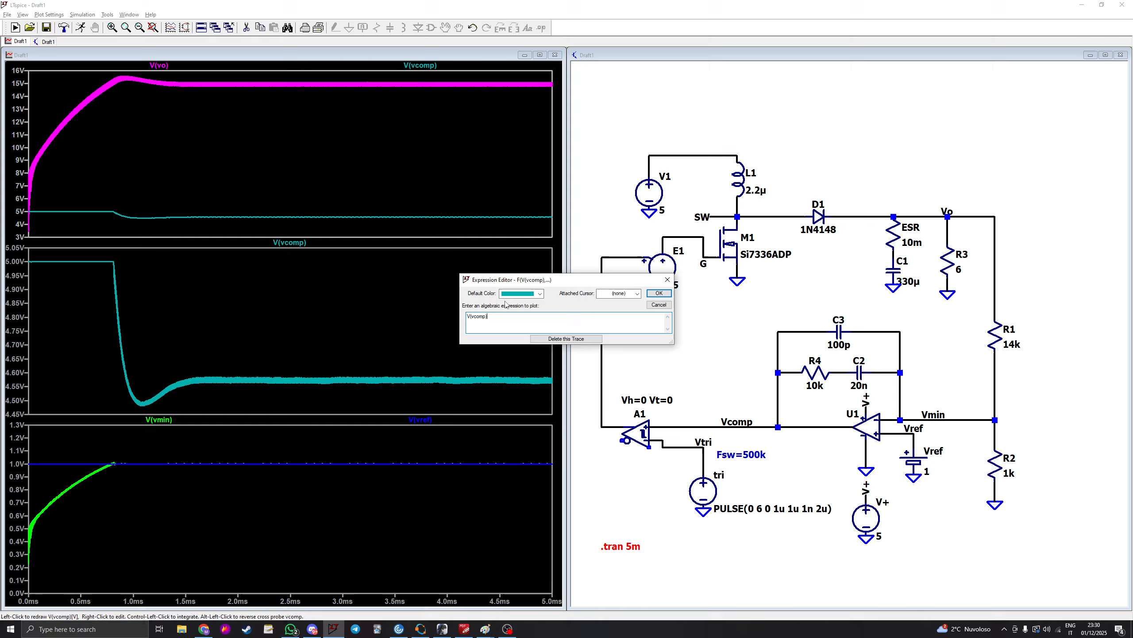
left_click(567, 339)
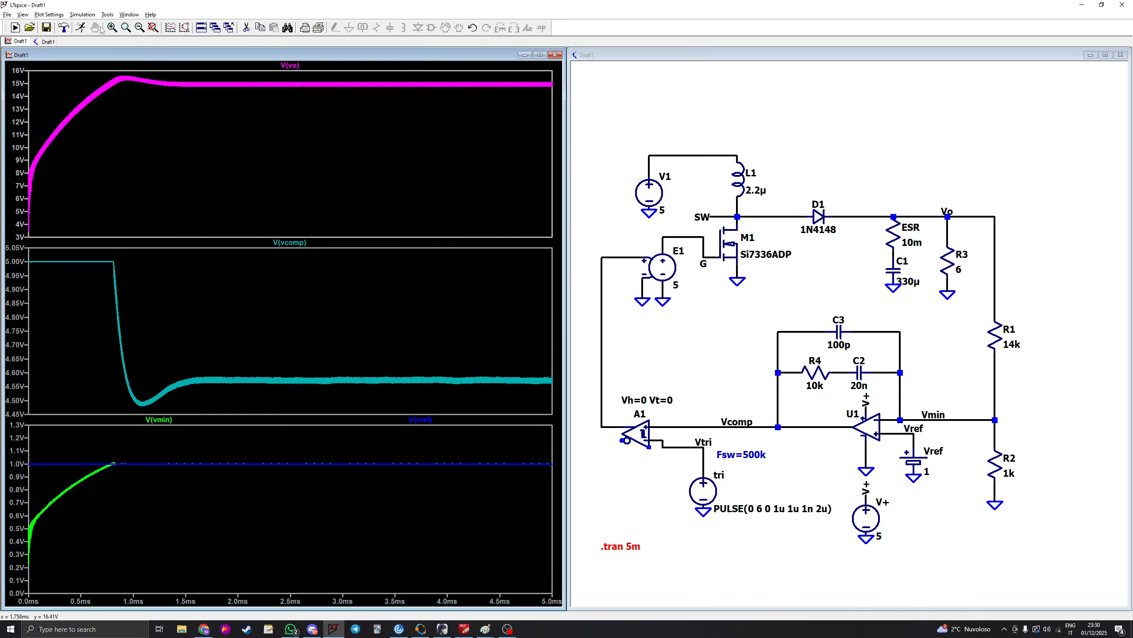
left_click(80, 28)
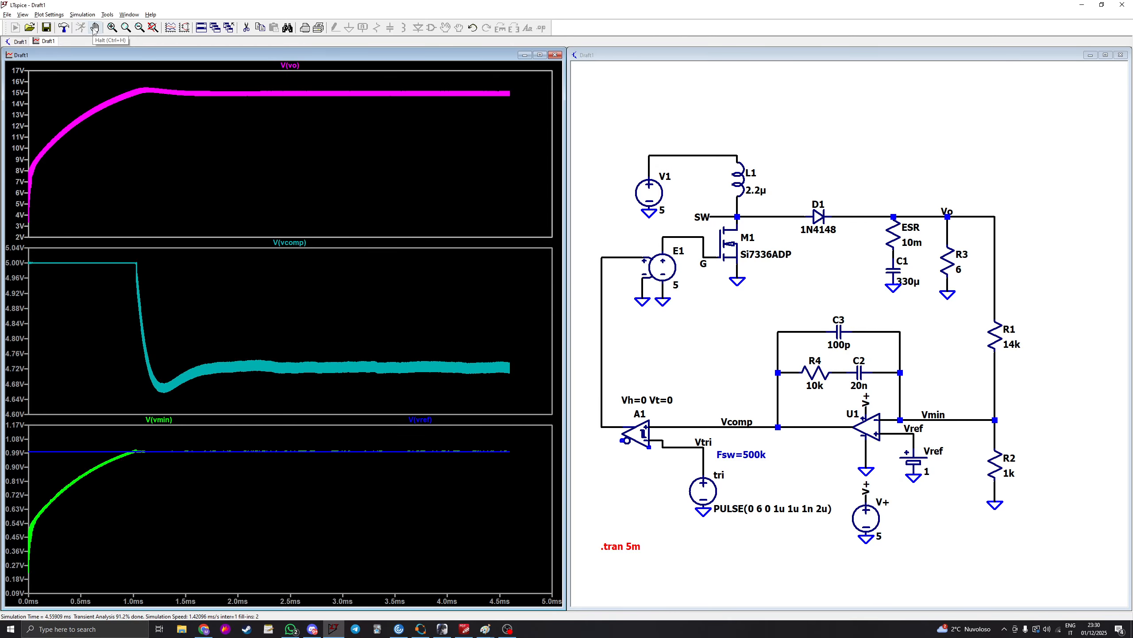
Step: Set load resistor R3 to 4 and rerun the simulation to examine Vo and Vcomp
right_click(961, 273)
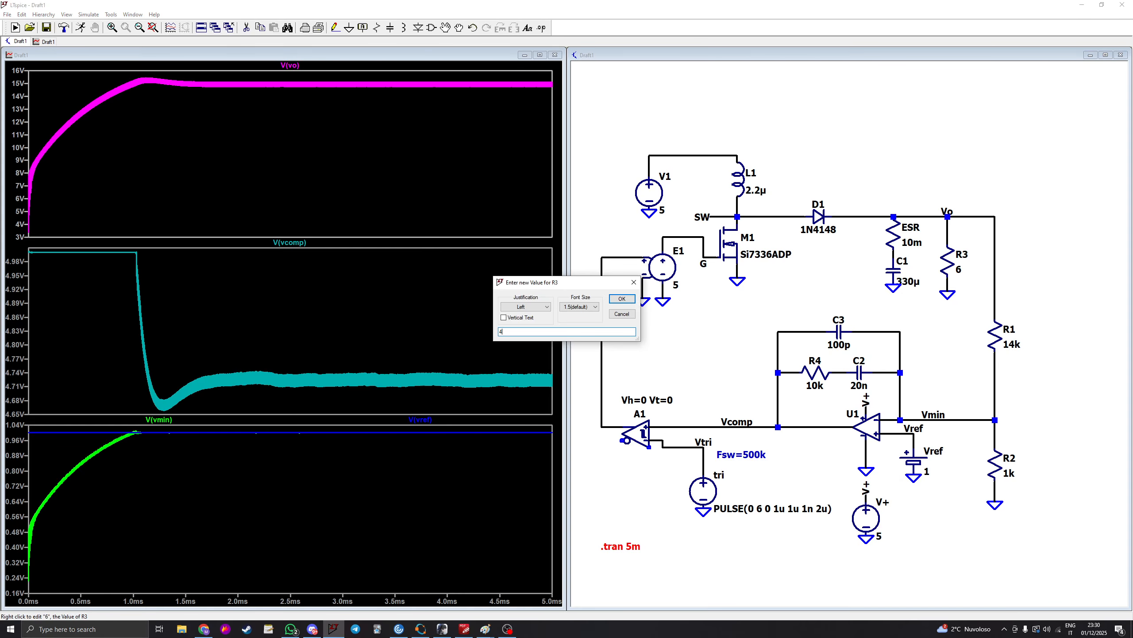
type("4")
key("Return")
left_click(80, 28)
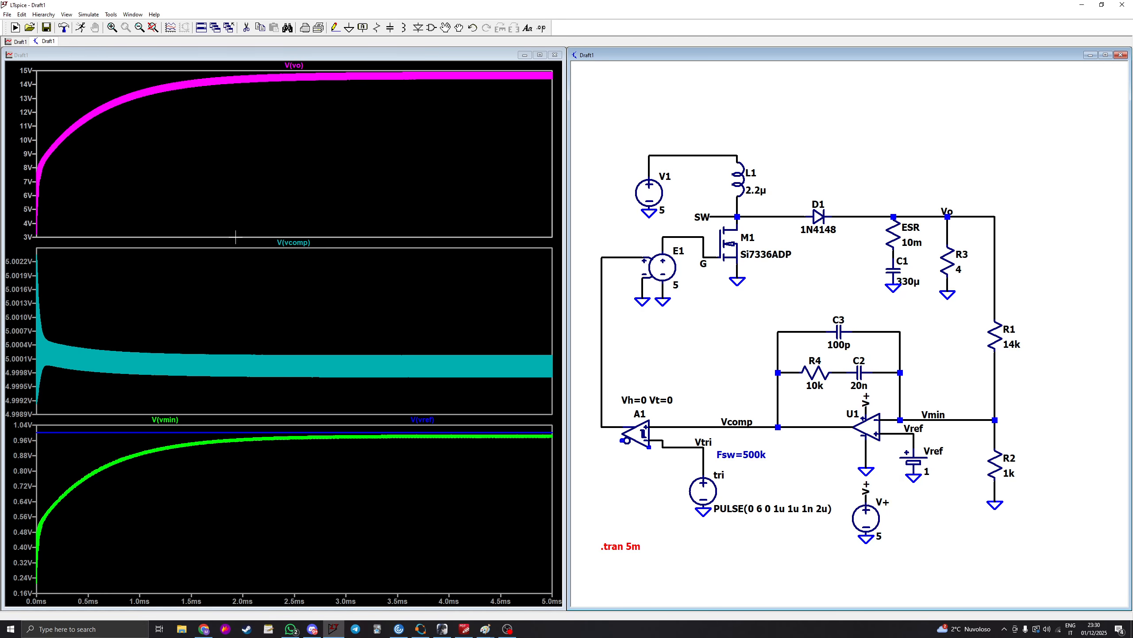
Step: Examine Vcomp up close with the 4 ohm load and restore the full range of the plots
left_click_drag(288, 338, 299, 388)
left_click_drag(220, 391, 287, 239)
right_click(251, 292)
left_click(262, 294)
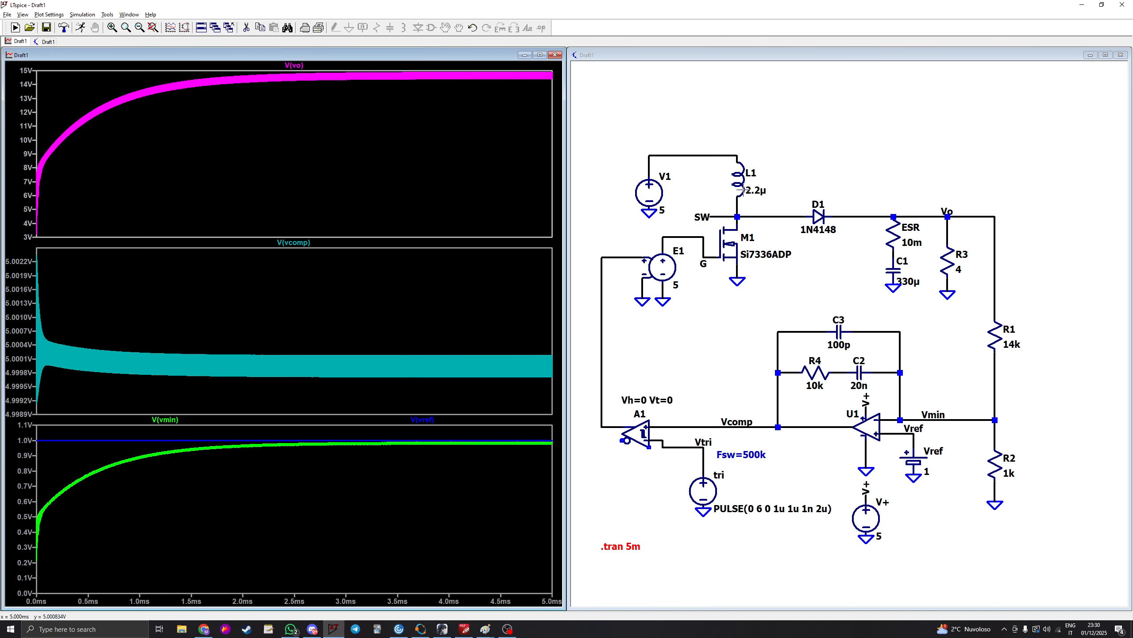
Step: Set inductor L1 to 10u and rerun the simulation
right_click(753, 197)
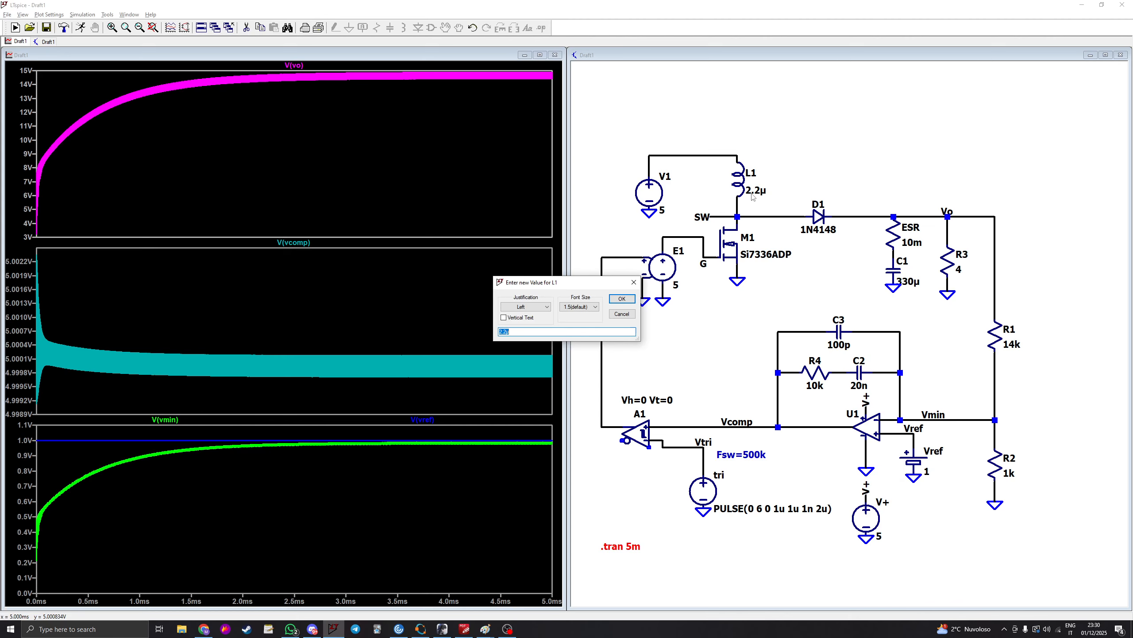
type("10u")
key("Return")
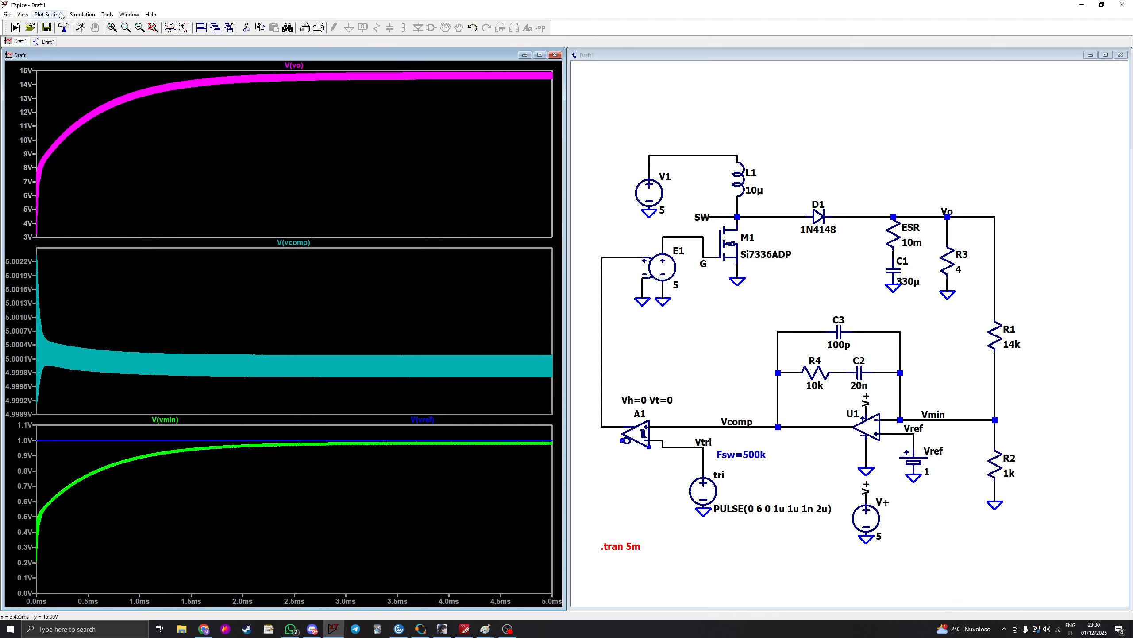
left_click(81, 28)
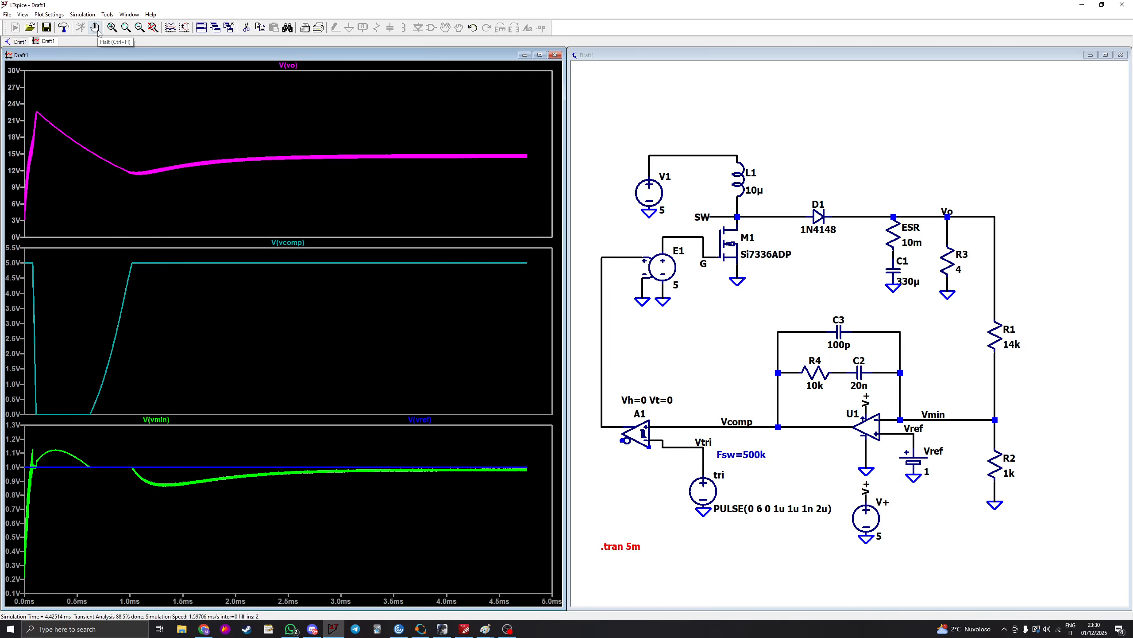
Step: Examine the first 0.9 ms of the start-up transient in all three panes and restore the full time range
right_click(127, 319)
left_click(142, 324)
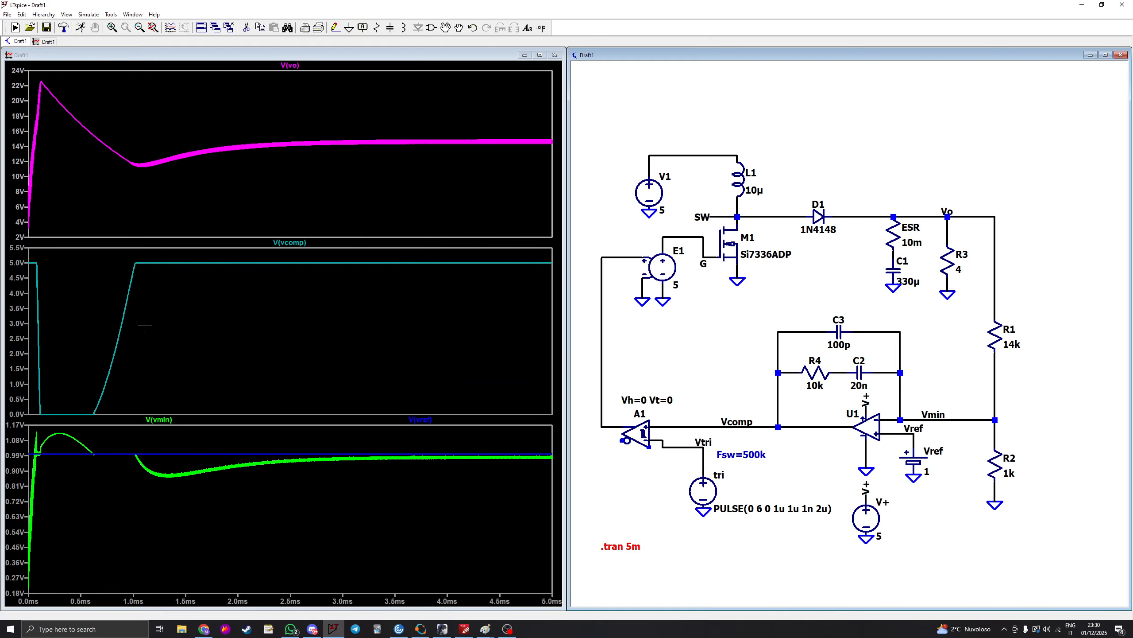
right_click(125, 383)
left_click(141, 390)
left_click_drag(25, 406, 123, 418)
right_click(132, 319)
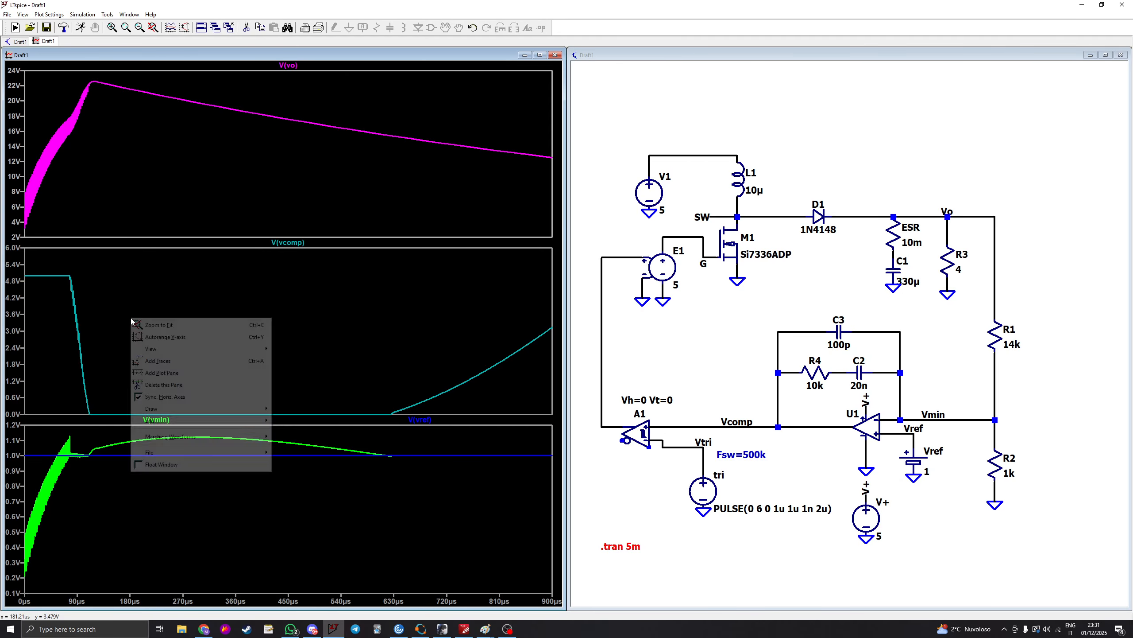
left_click(154, 322)
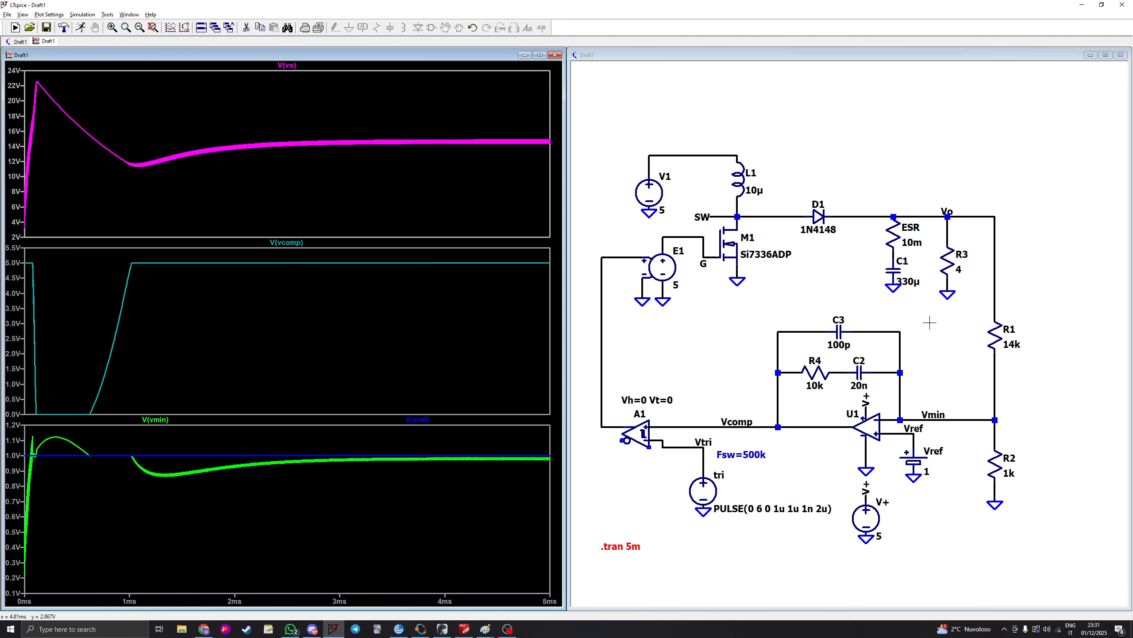
Step: Set load resistor R3 to 10 and rerun the simulation
right_click(959, 268)
type("10")
key("Return")
left_click(80, 29)
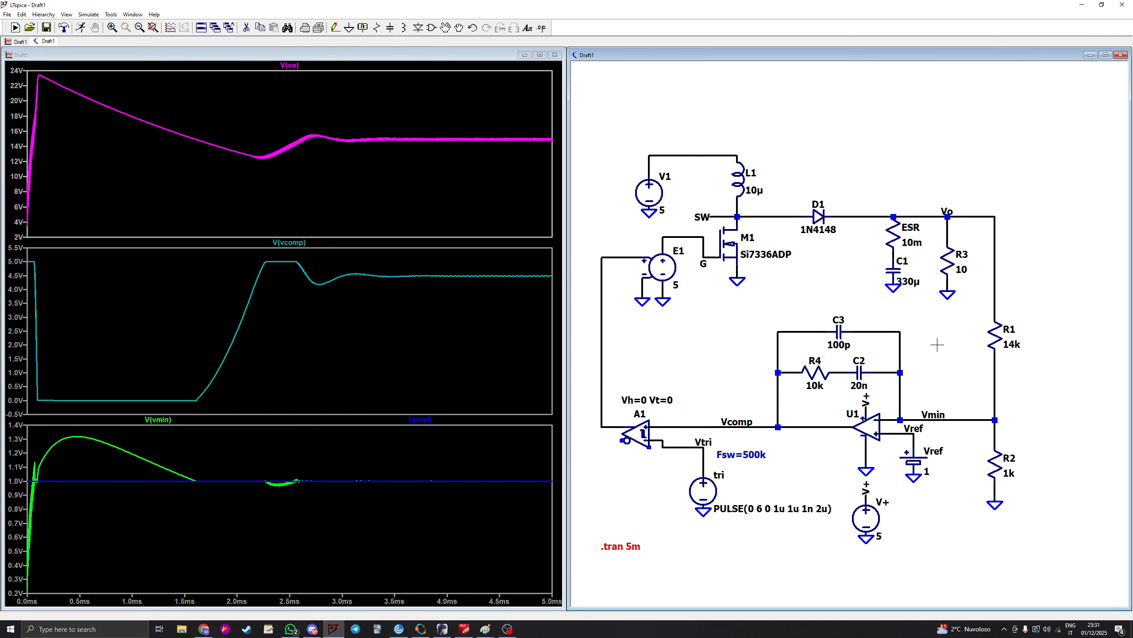
Step: Set load resistor R3 to 8 and rerun the simulation
right_click(960, 274)
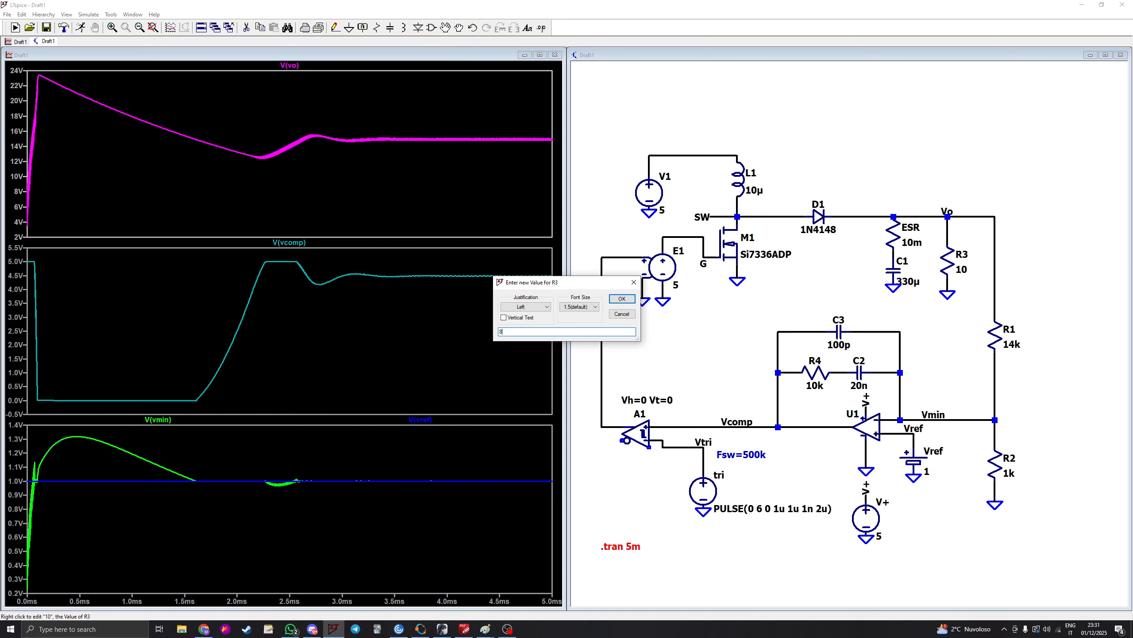
key("Return")
left_click(78, 28)
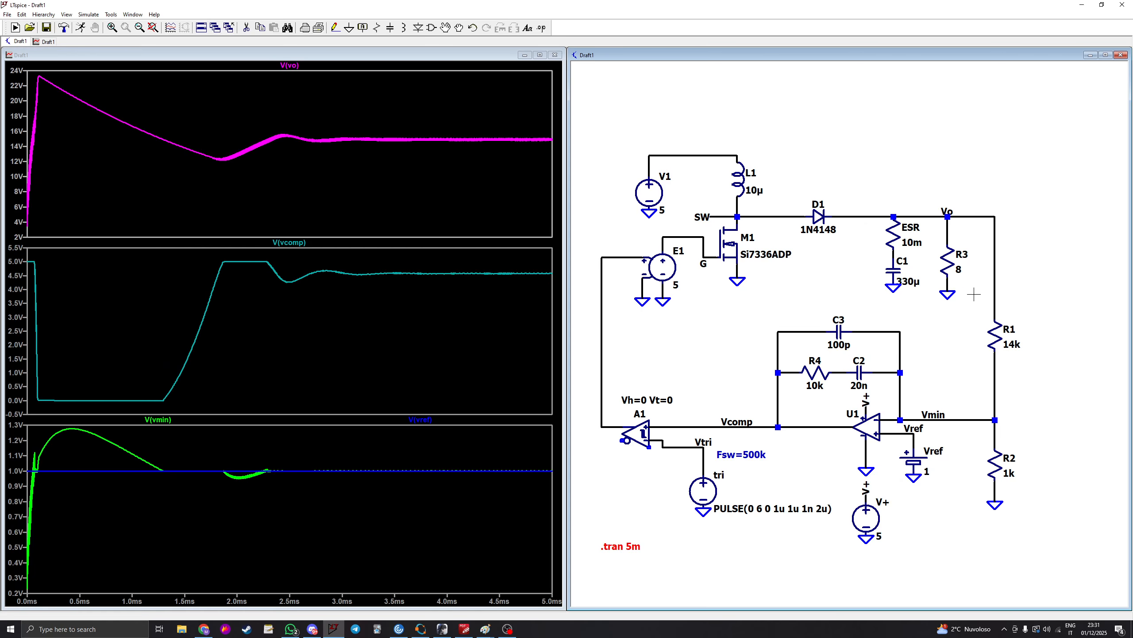
Step: Set load resistor R3 to 6 and rerun the simulation to compare the settling of Vo and Vcomp
right_click(959, 270)
type("6")
key("Return")
left_click(82, 28)
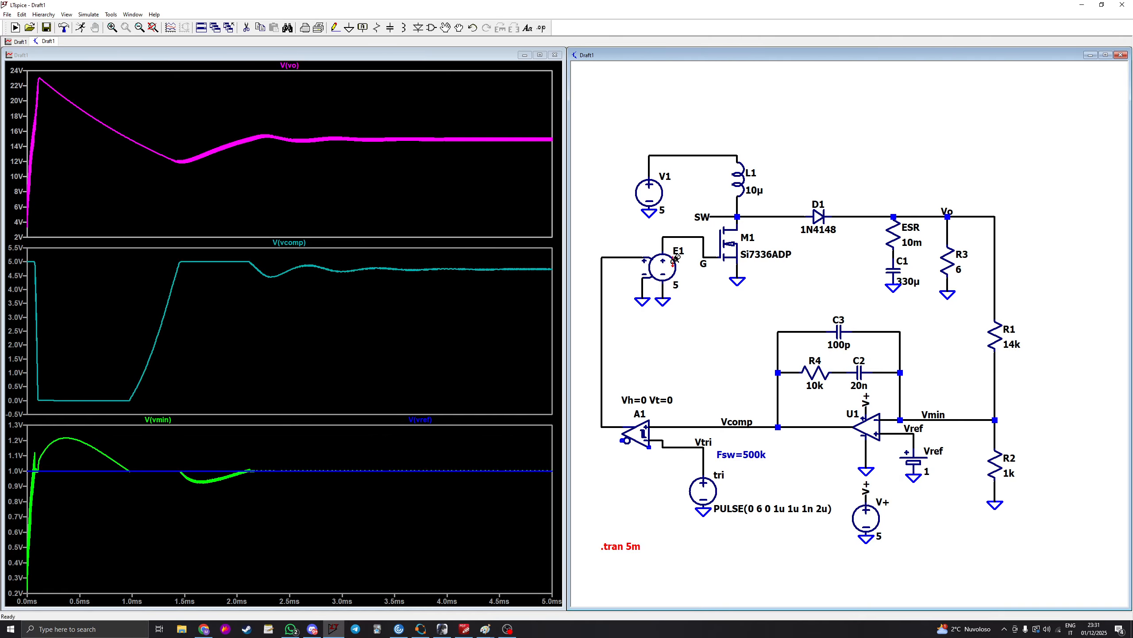
Step: Set inductor L1 to 12u and rerun the simulation
right_click(750, 194)
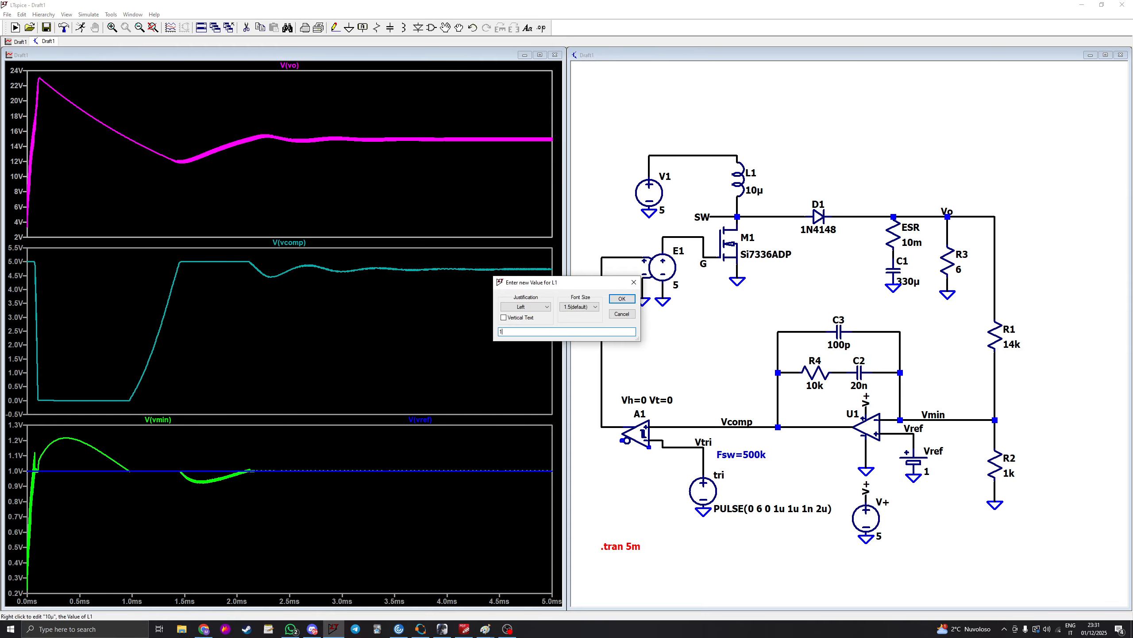
type("12u")
key("Return")
left_click(80, 28)
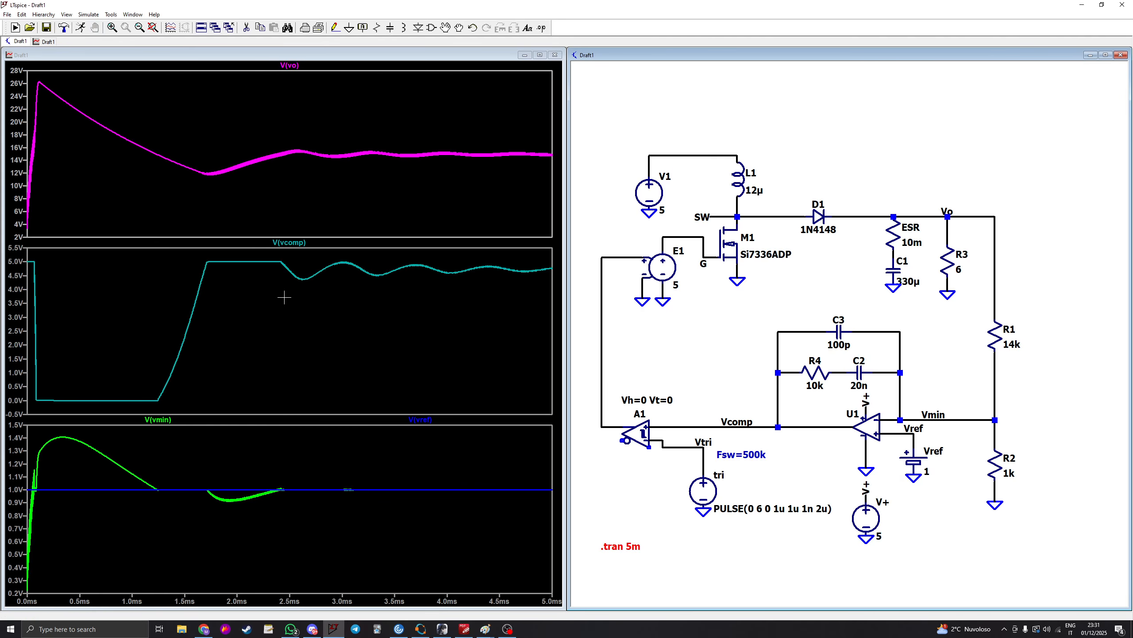
Step: Examine the Vcomp waveform from about 2.2 to 4.8 ms up close and restore the full range
left_click_drag(266, 264, 508, 297)
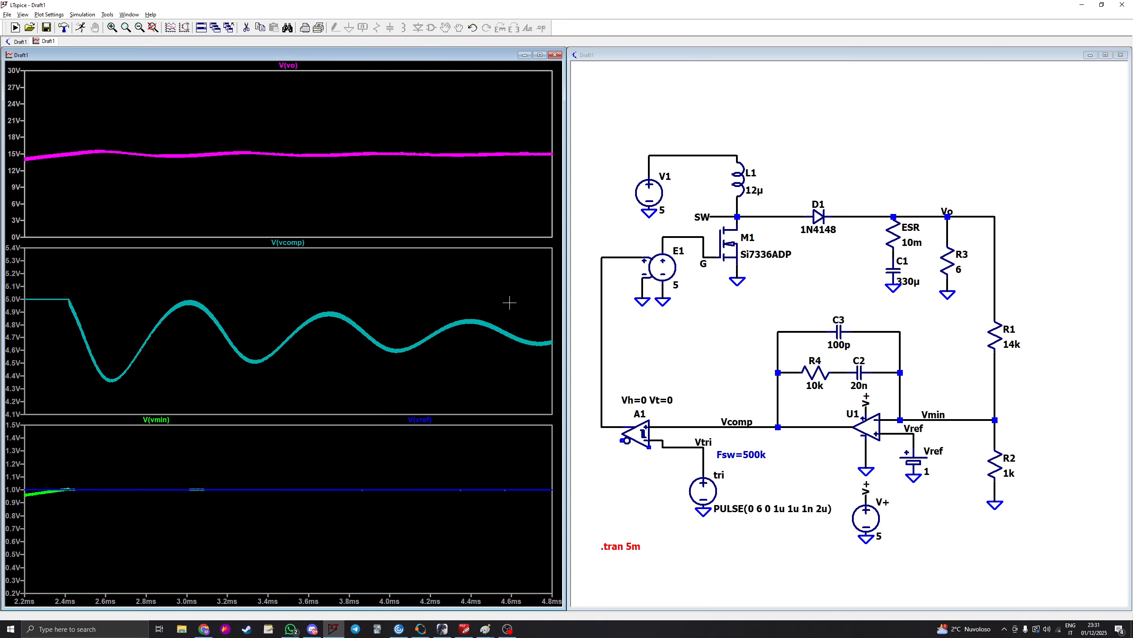
right_click(250, 276)
left_click(286, 297)
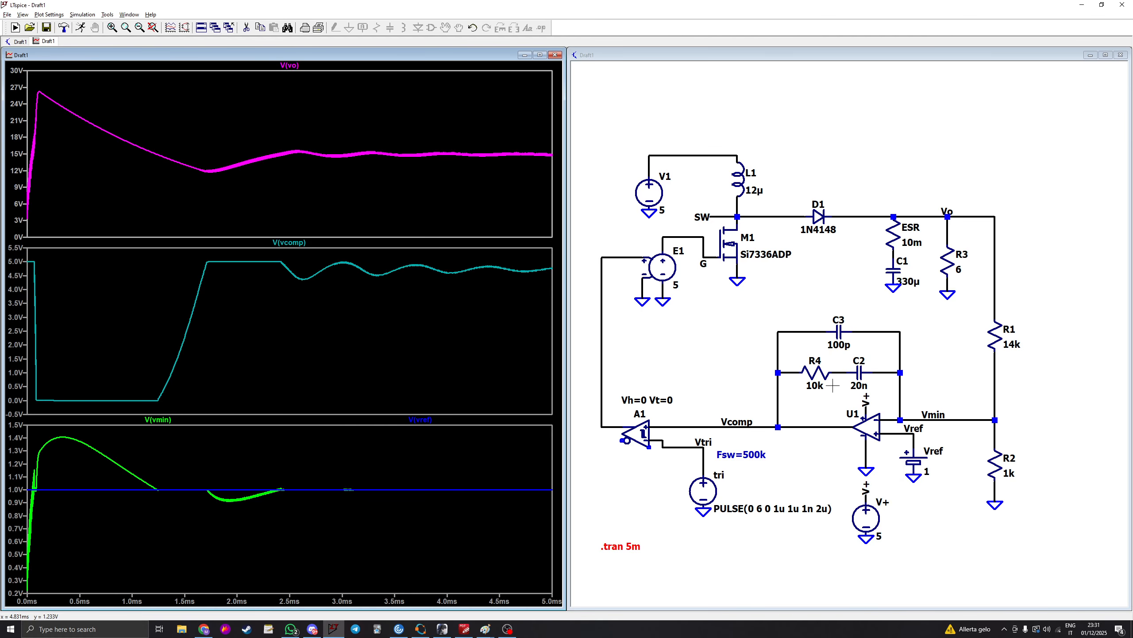
Step: Set compensation resistor R4 to 22k and rerun the simulation
right_click(816, 384)
key("Return")
left_click(80, 27)
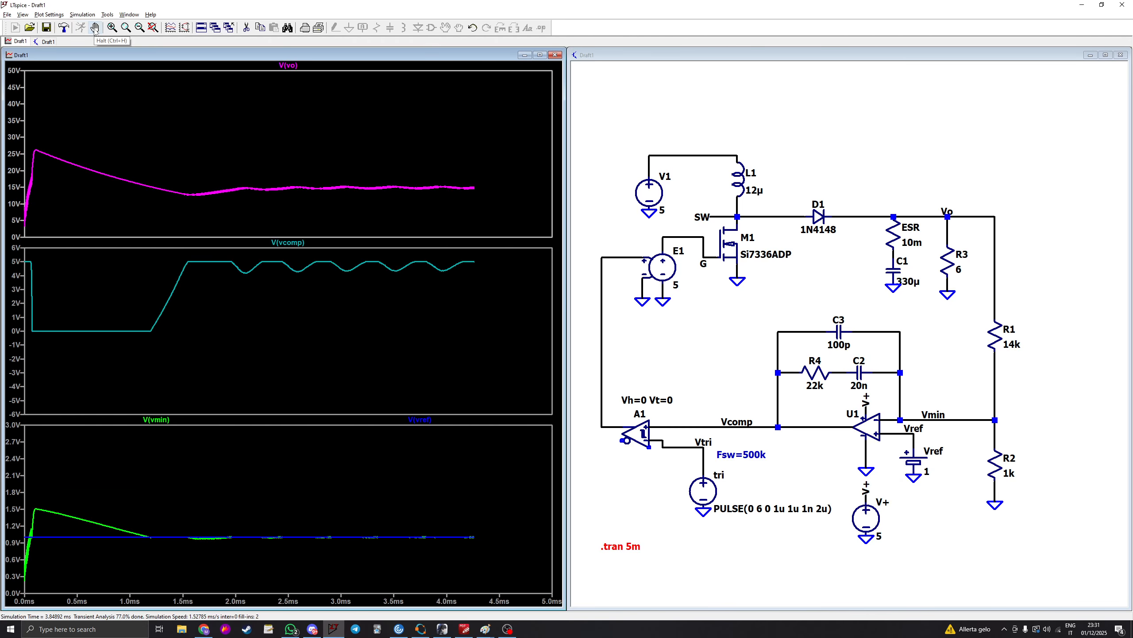
Step: Examine Vcomp after start-up with the new R4, leave L1's value as it is, and restore the full plot range
left_click_drag(233, 257, 579, 266)
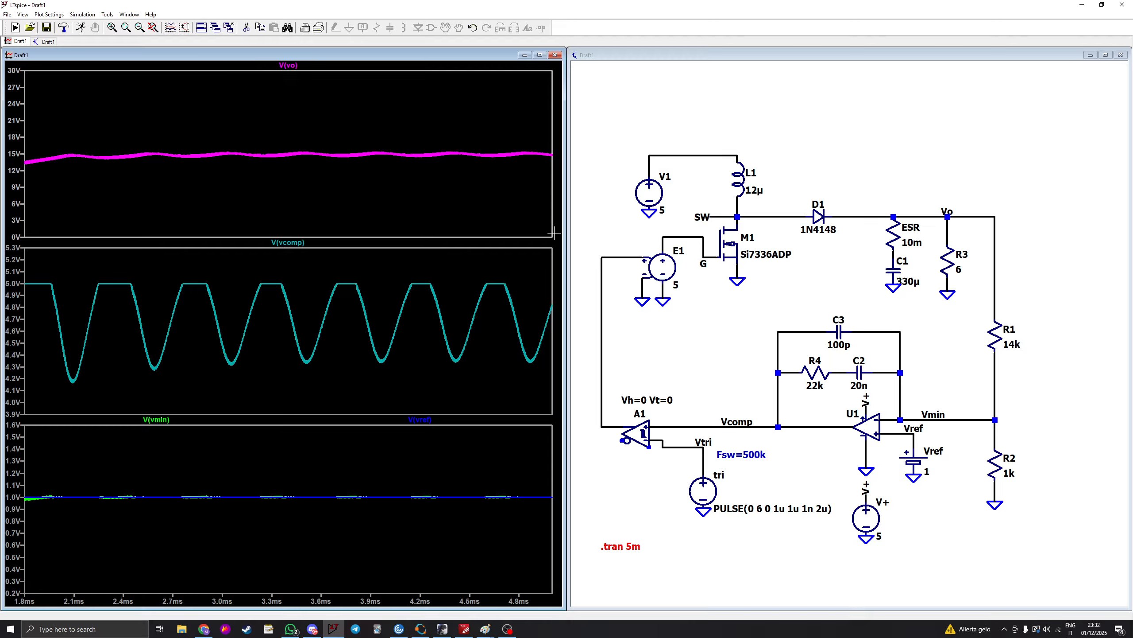
right_click(753, 190)
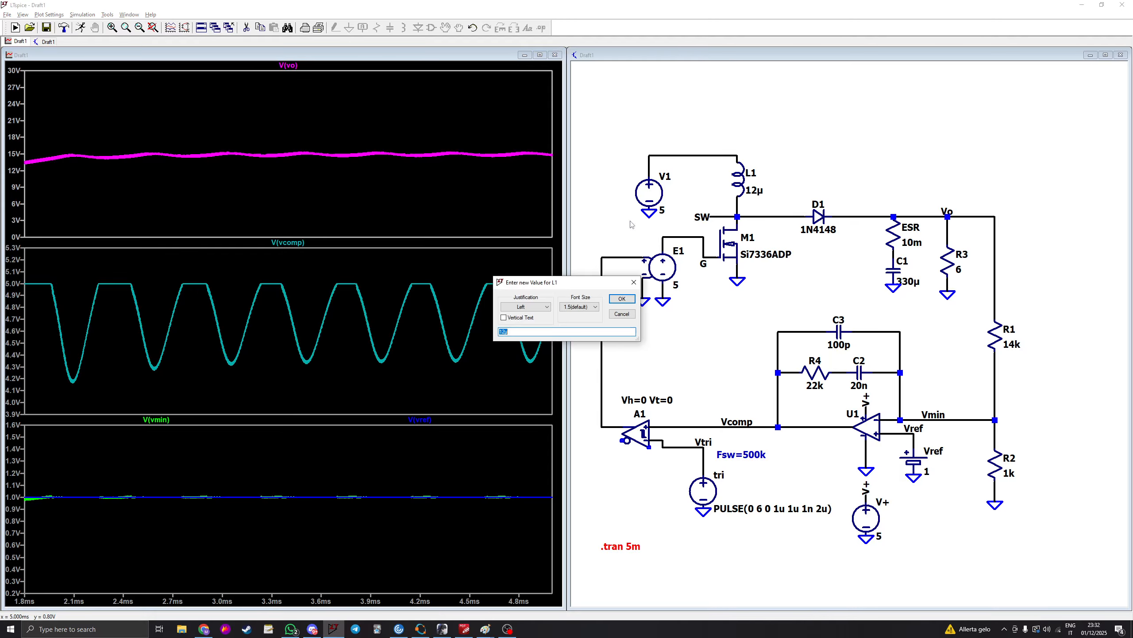
left_click(621, 298)
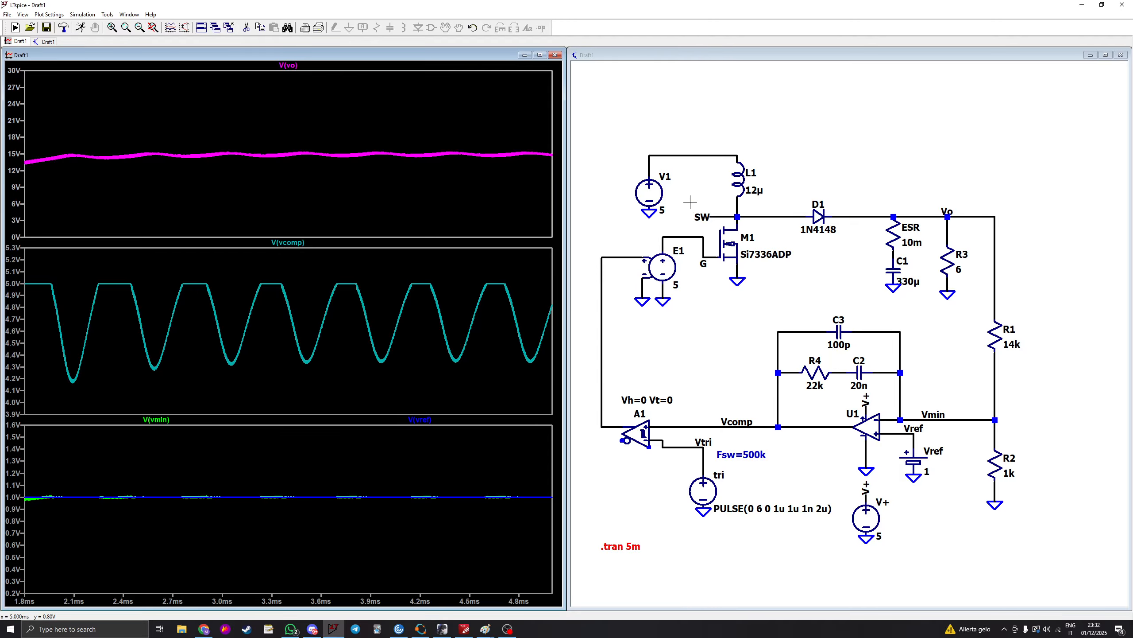
right_click(422, 290)
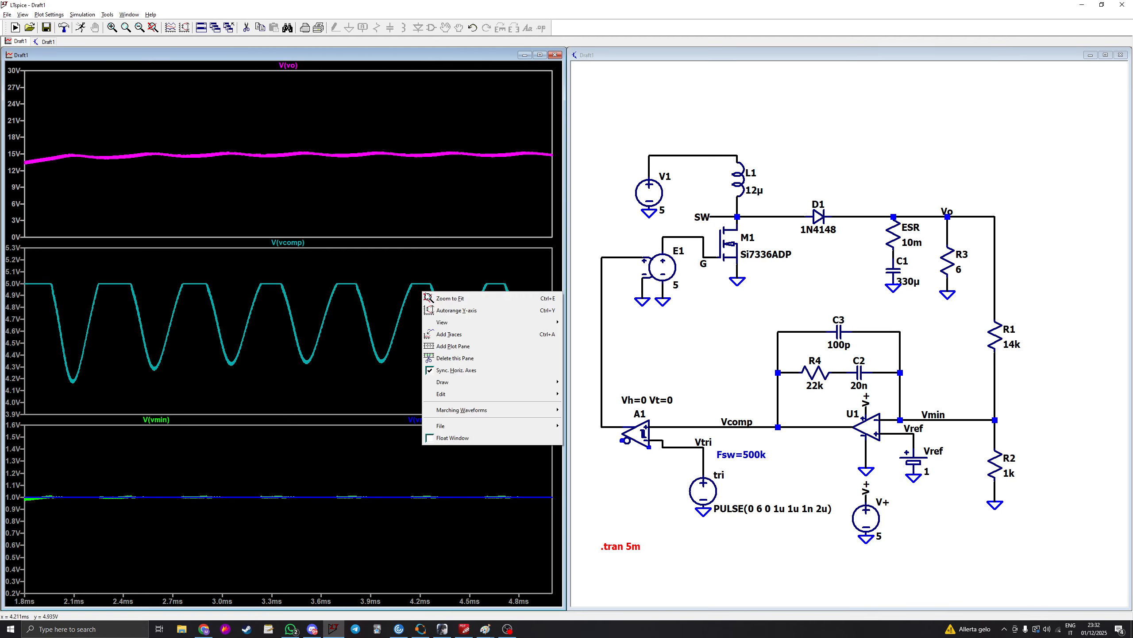
left_click(442, 298)
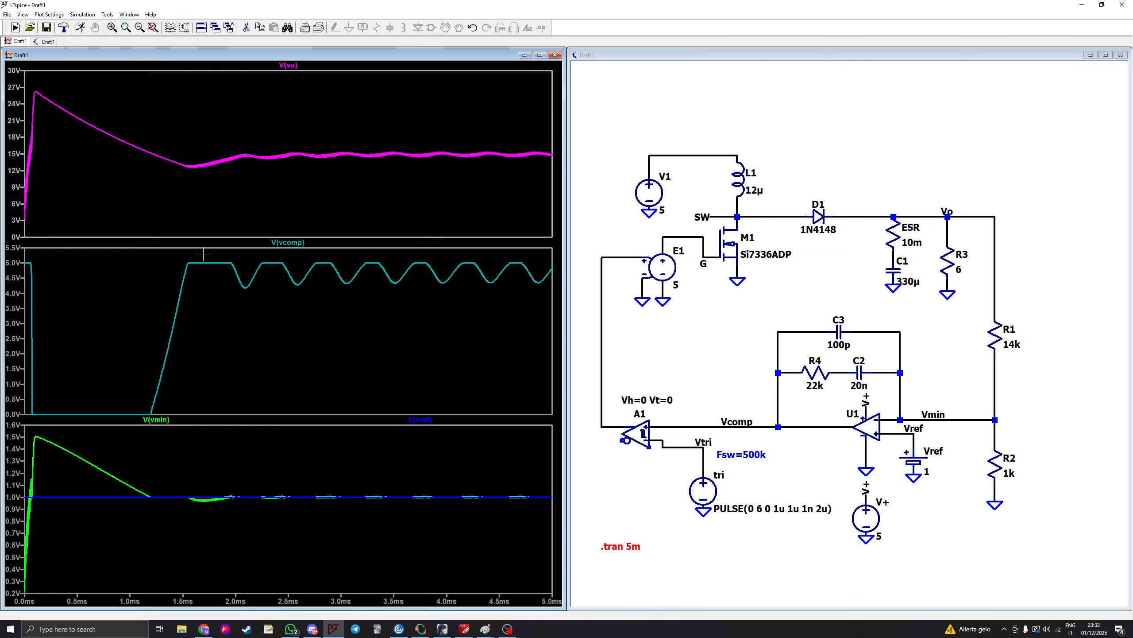
left_click_drag(203, 254, 472, 305)
right_click(333, 271)
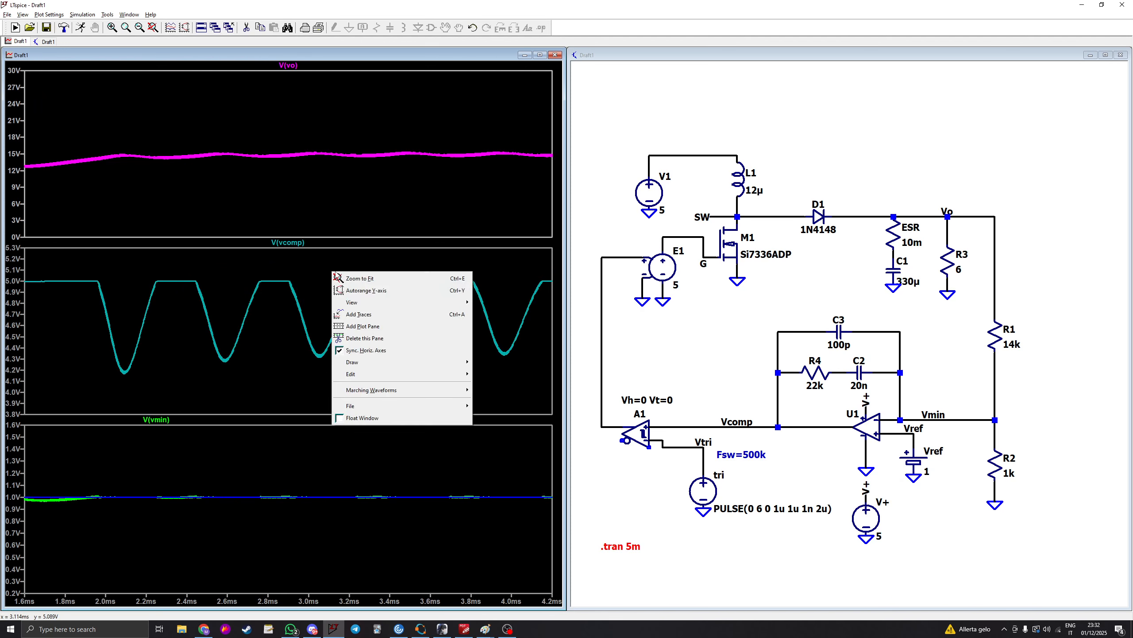
left_click(339, 277)
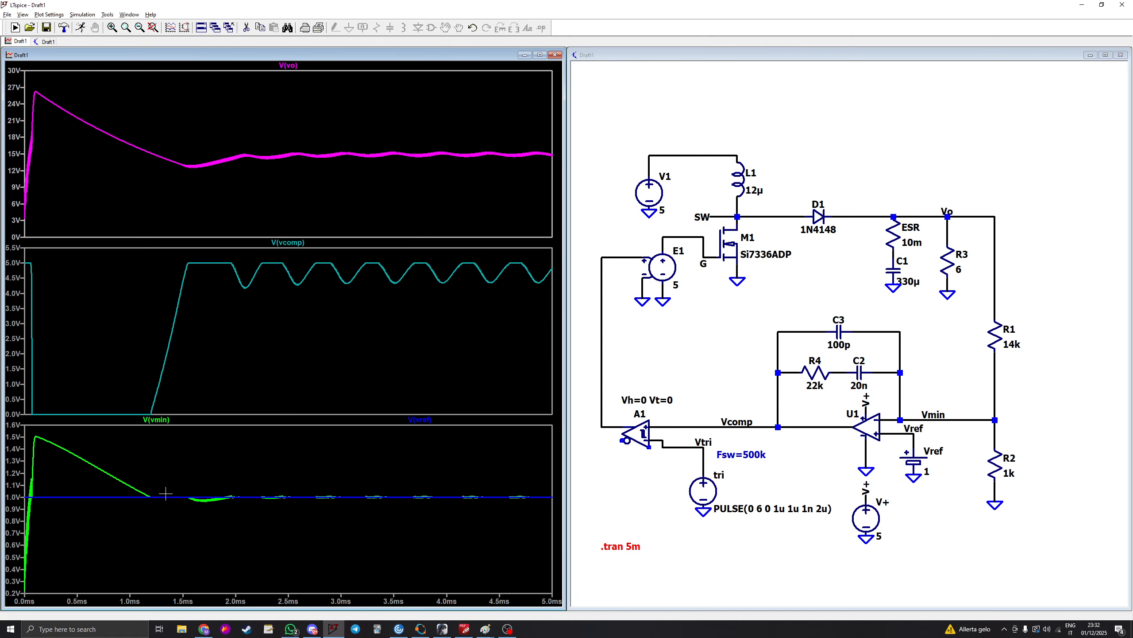
Step: Place a diode above capacitor C3 in the error amplifier feedback, with its cathode towards the Vcomp side
scroll(839, 291, "up", 2)
left_click_drag(802, 309, 787, 332)
key("d")
key("ctrl+r")
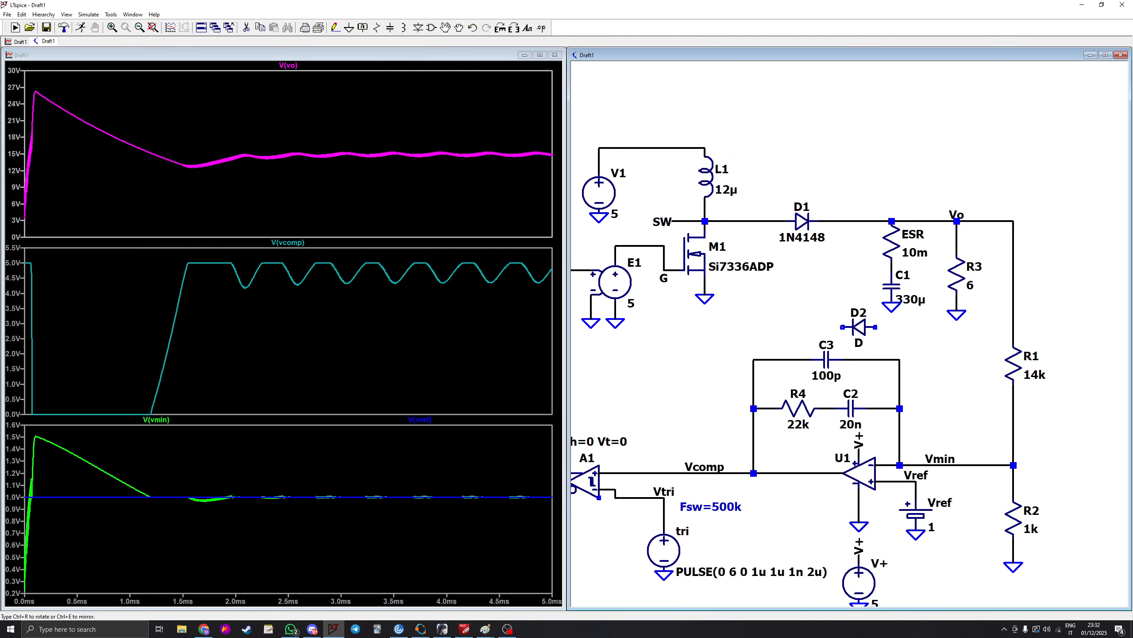
left_click(859, 326)
key("Escape")
Step: Assign the 1N750 Zener model to the new diode above C3
right_click(859, 327)
left_click(582, 294)
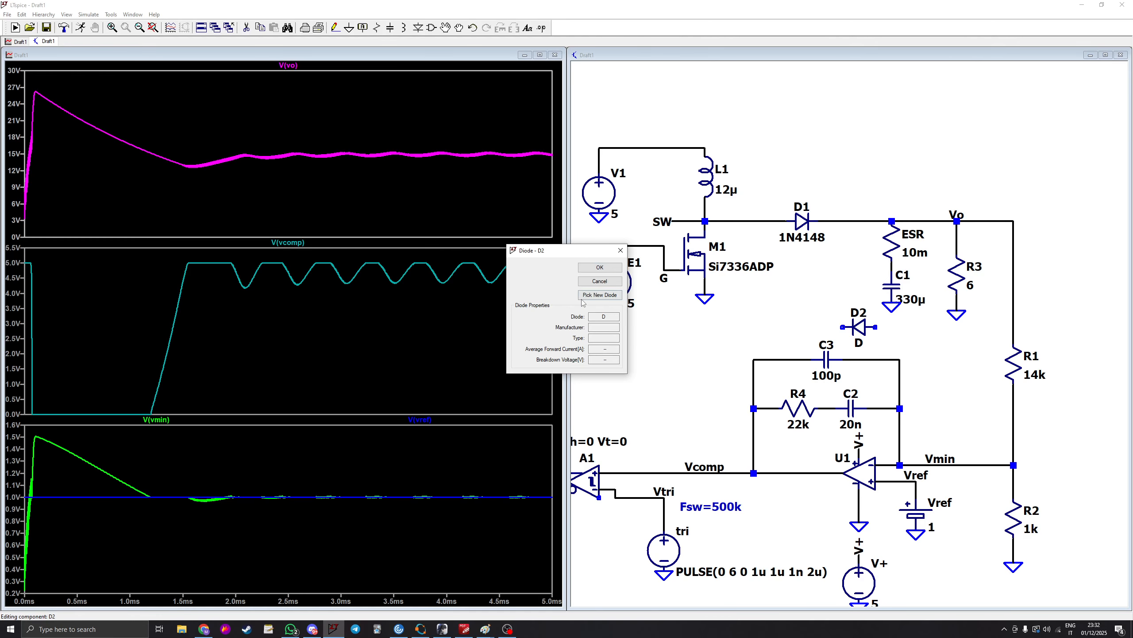
scroll(587, 326, "down", 5)
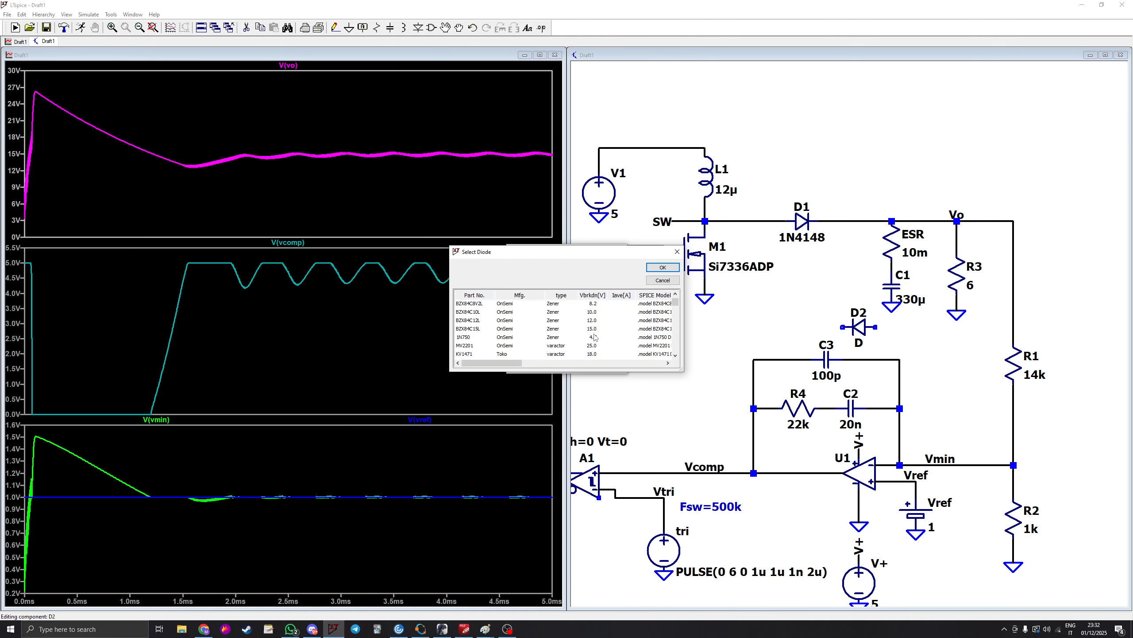
left_click(595, 337)
left_click(663, 267)
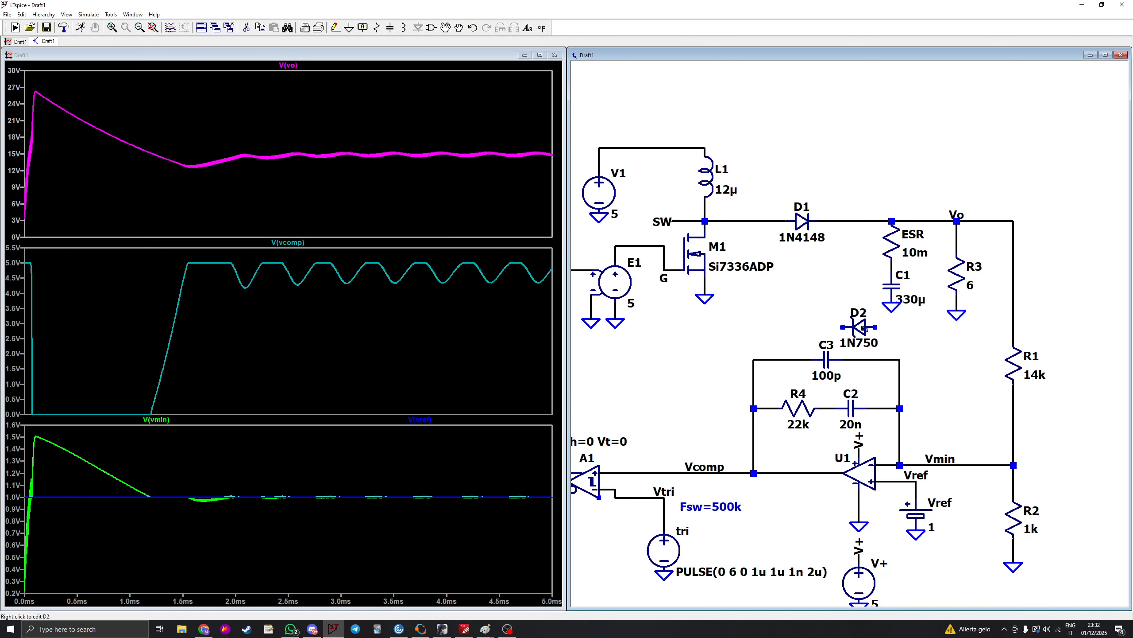
Step: Place a copy of the 1N750 facing the opposite way and wire the two Zeners in series across C3
left_click(865, 328)
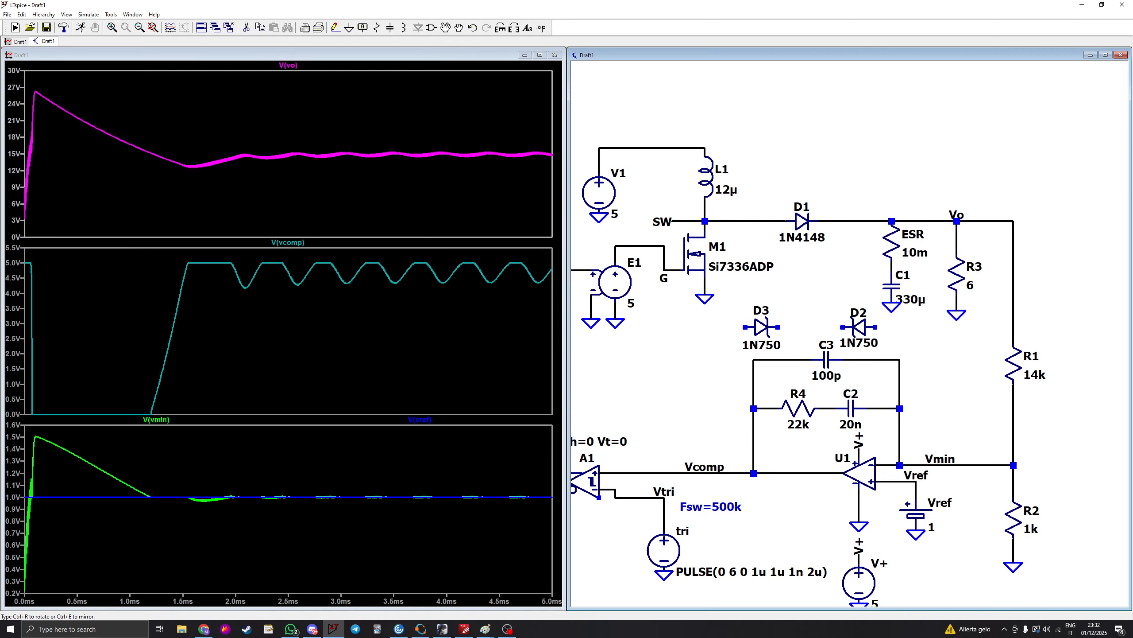
left_click(778, 327)
key("F3")
left_click(754, 360)
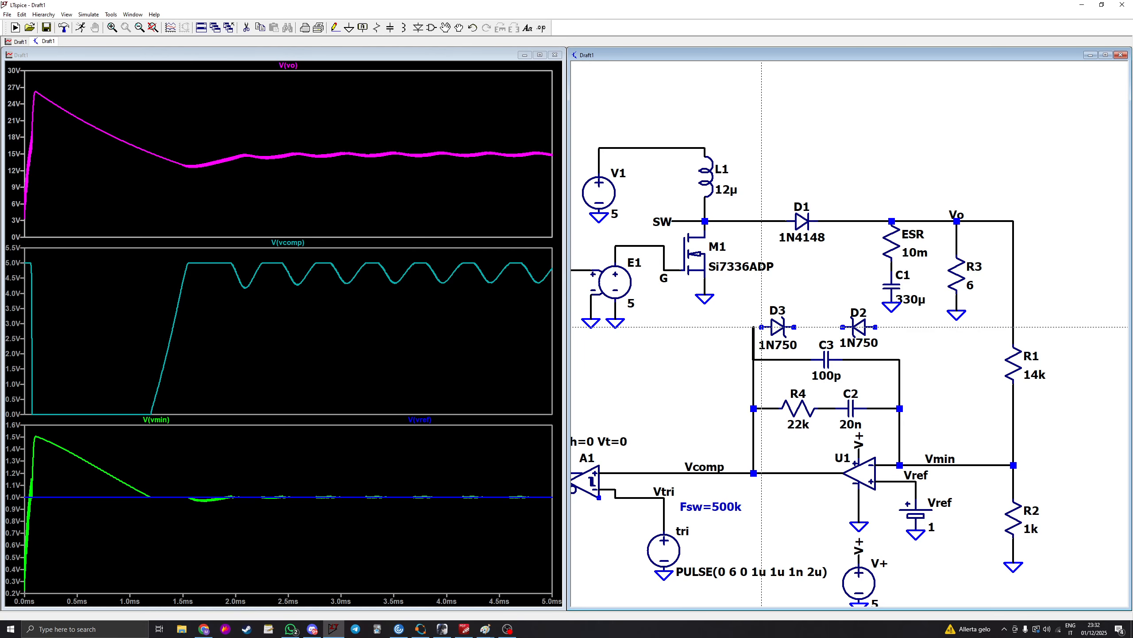
left_click(900, 327)
left_click(900, 360)
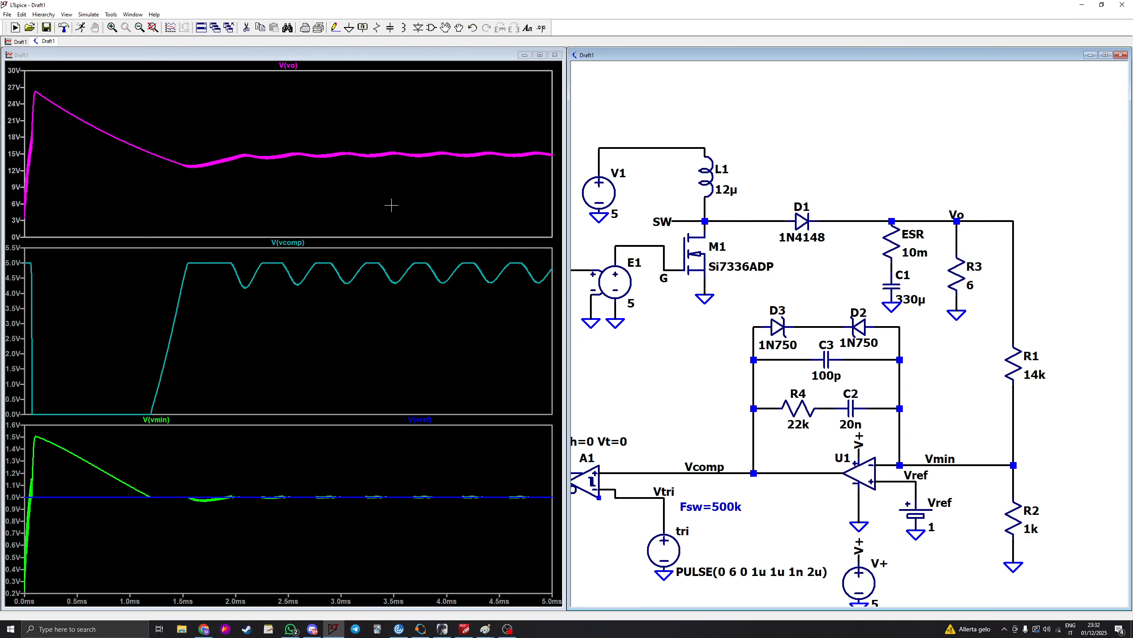
Step: Rerun the simulation with the Zener clamp and plot C2's current in place of Vo to examine its settled part
left_click(81, 27)
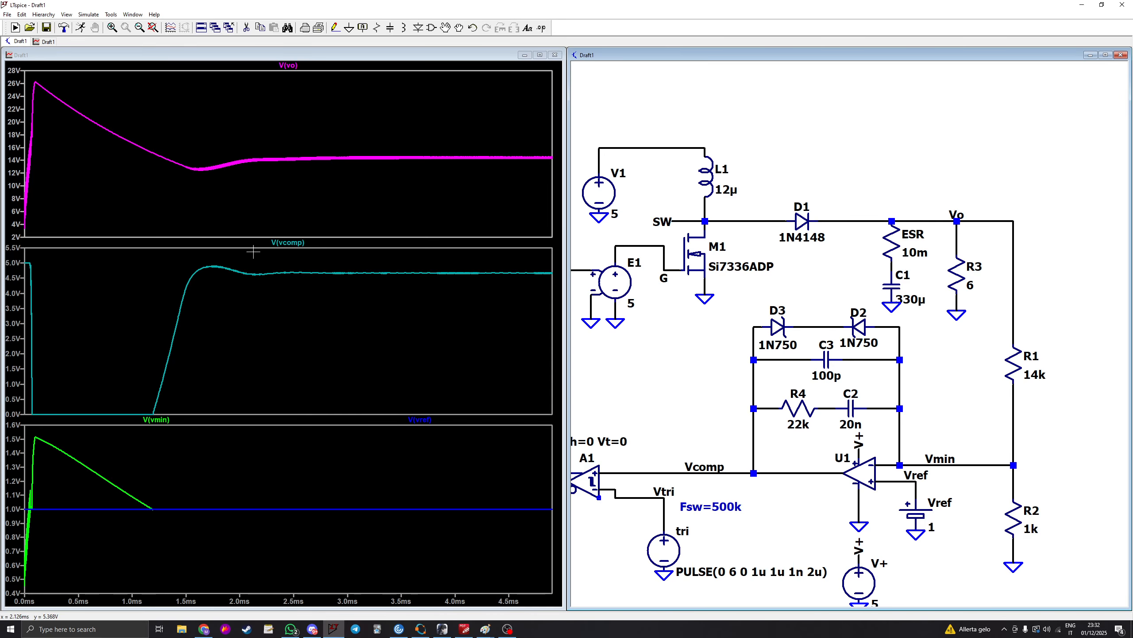
left_click(848, 411)
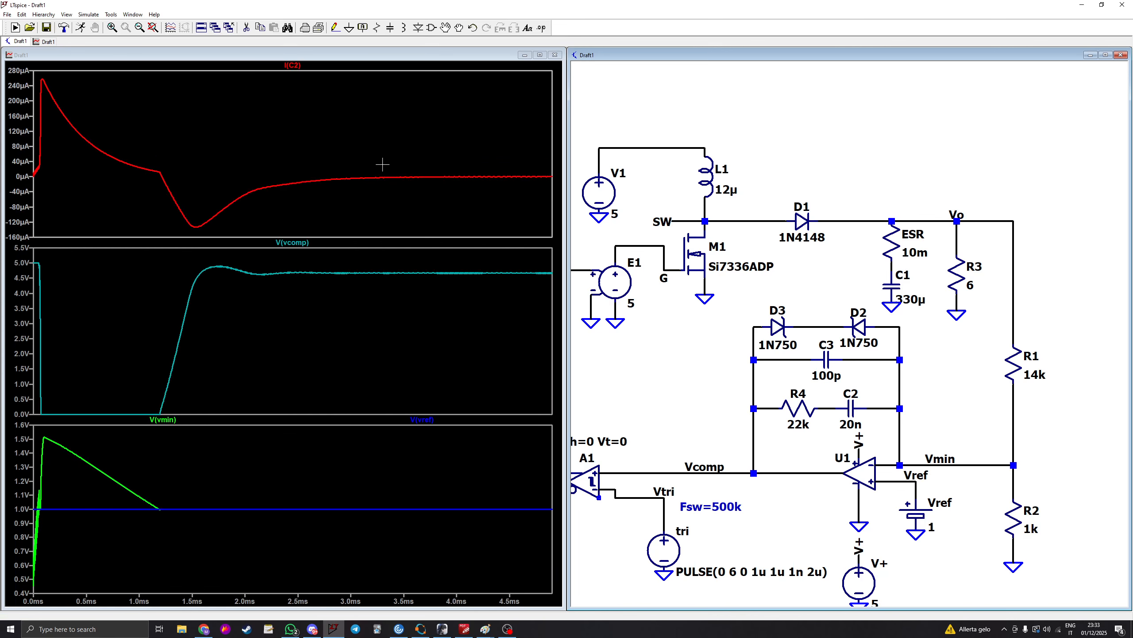
left_click_drag(383, 164, 552, 195)
left_click_drag(244, 140, 538, 134)
right_click(380, 145)
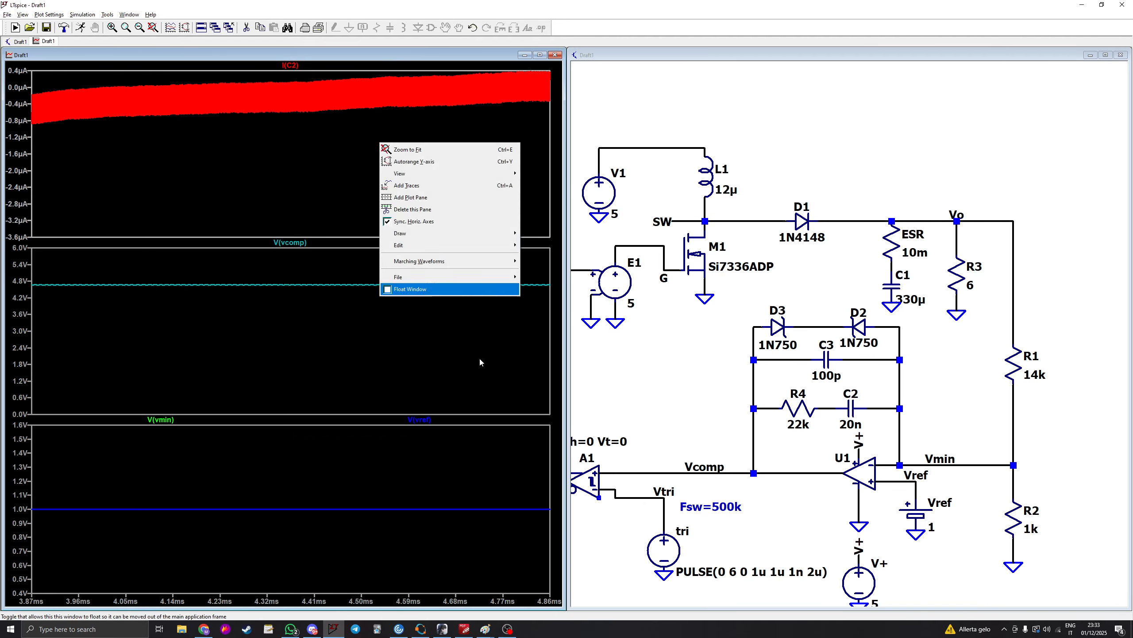
Step: Switch to Paint and extend the canvas downward to 2792 × 6448 px for more writing space
left_click(486, 629)
left_click(532, 586)
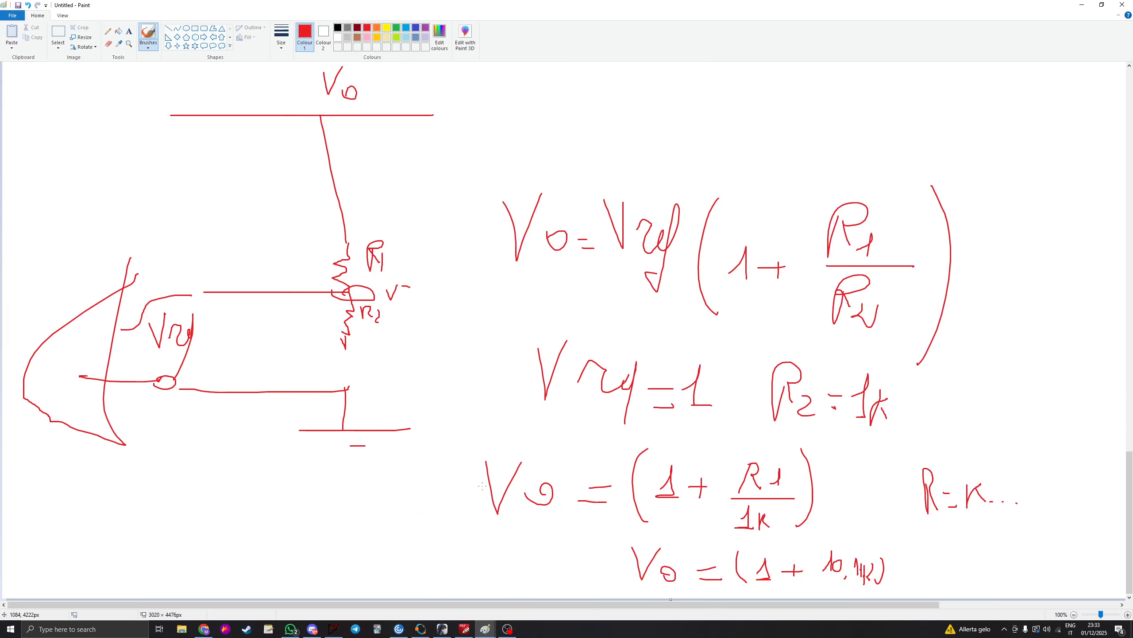
left_click_drag(535, 604, 715, 604)
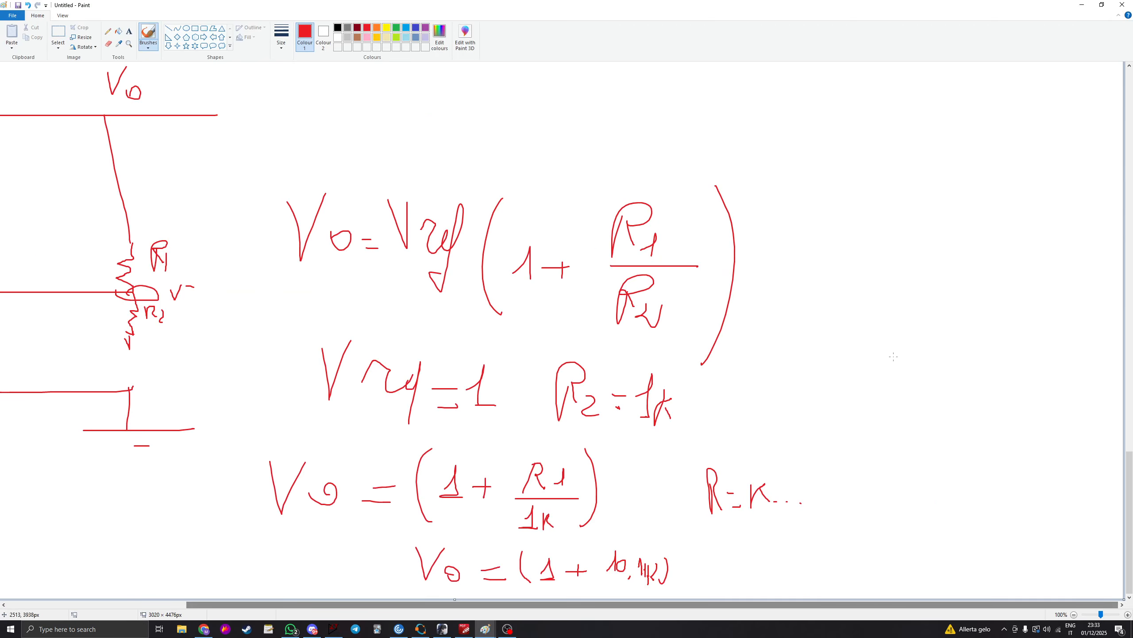
scroll(454, 304, "down", 3, "ctrl")
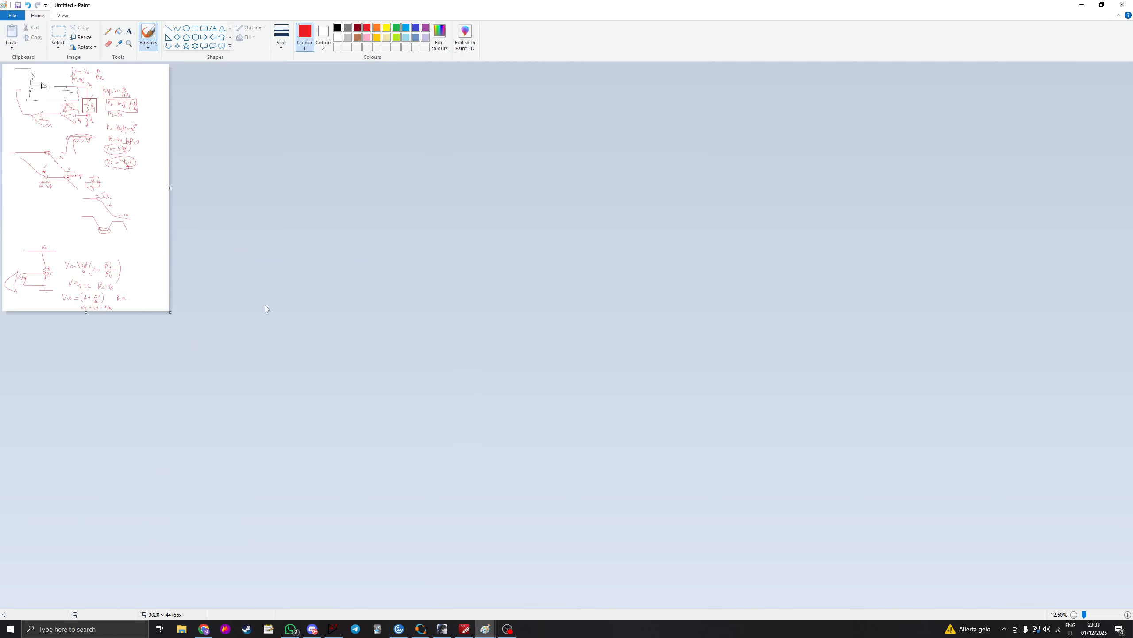
left_click_drag(170, 312, 158, 424)
Step: Handwrite "ANTI-WIND UP!" in red in the blank area below the earlier sketches, underlined and circled
scroll(136, 379, "up", 4, "ctrl")
scroll(256, 340, "down", 10)
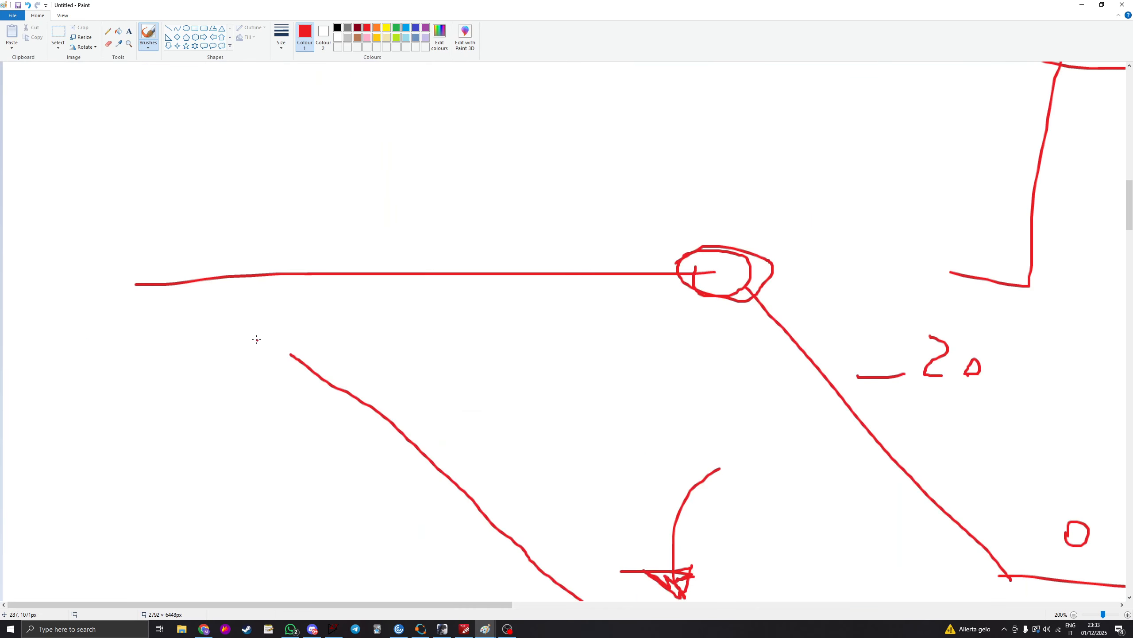
left_click_drag(130, 343, 186, 329)
left_click_drag(140, 278, 207, 270)
mouse_move(219, 302)
left_mouse_down()
mouse_move(289, 225)
mouse_move(294, 288)
left_mouse_up()
mouse_move(278, 220)
left_mouse_down()
mouse_move(313, 215)
mouse_move(326, 275)
left_mouse_up()
mouse_move(356, 256)
left_mouse_down()
mouse_move(380, 258)
mouse_move(464, 215)
left_mouse_up()
mouse_move(419, 236)
left_mouse_down()
mouse_move(449, 284)
mouse_move(490, 232)
left_mouse_up()
left_click_drag(501, 236, 500, 290)
mouse_move(541, 233)
left_mouse_down()
mouse_move(546, 286)
mouse_move(624, 229)
mouse_move(577, 262)
left_mouse_up()
mouse_move(679, 256)
left_mouse_down()
mouse_move(738, 247)
mouse_move(747, 216)
left_mouse_up()
left_click_drag(758, 203, 754, 206)
left_click_drag(834, 162, 780, 279)
left_click_drag(785, 311, 788, 318)
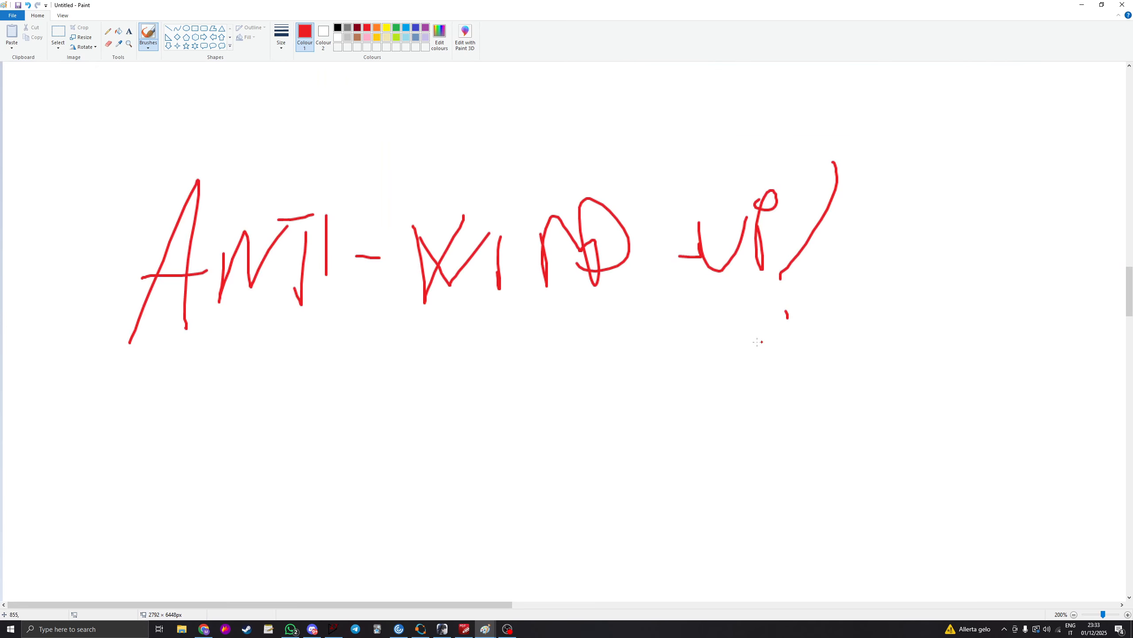
mouse_move(162, 390)
left_mouse_down()
mouse_move(304, 113)
mouse_move(355, 355)
left_mouse_up()
Step: Below the anti-wind-up note, write a circled "PI", a rising wavy curve and three hooked strokes beside it in red
scroll(270, 302, "down", 2, "ctrl")
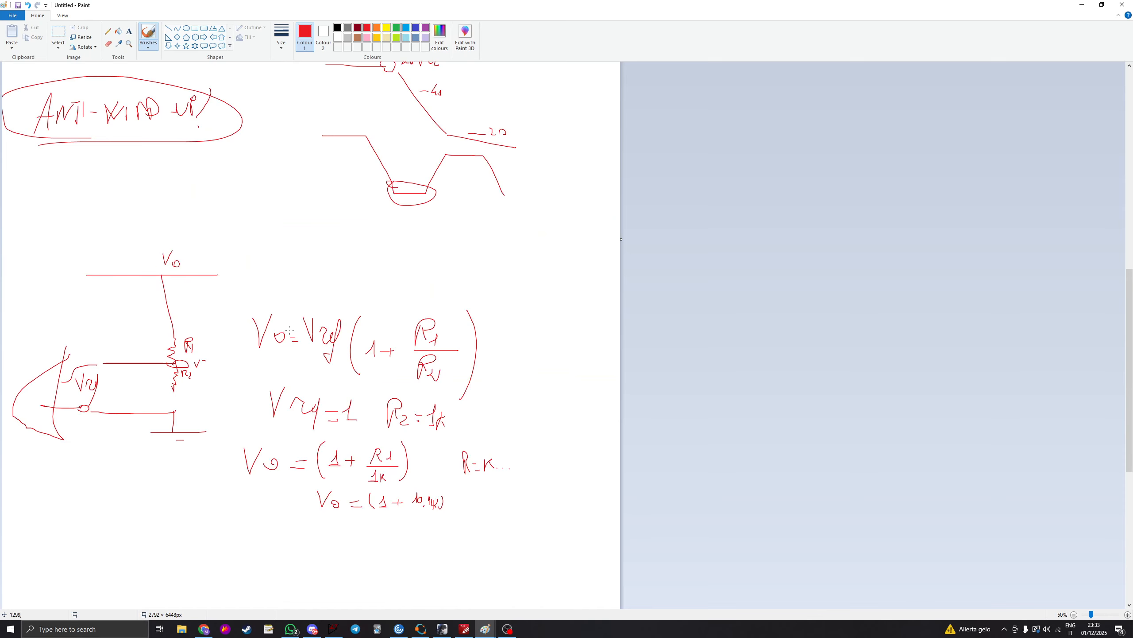
scroll(270, 302, "up", 3)
scroll(270, 302, "up", 2, "ctrl")
scroll(229, 435, "down", 5)
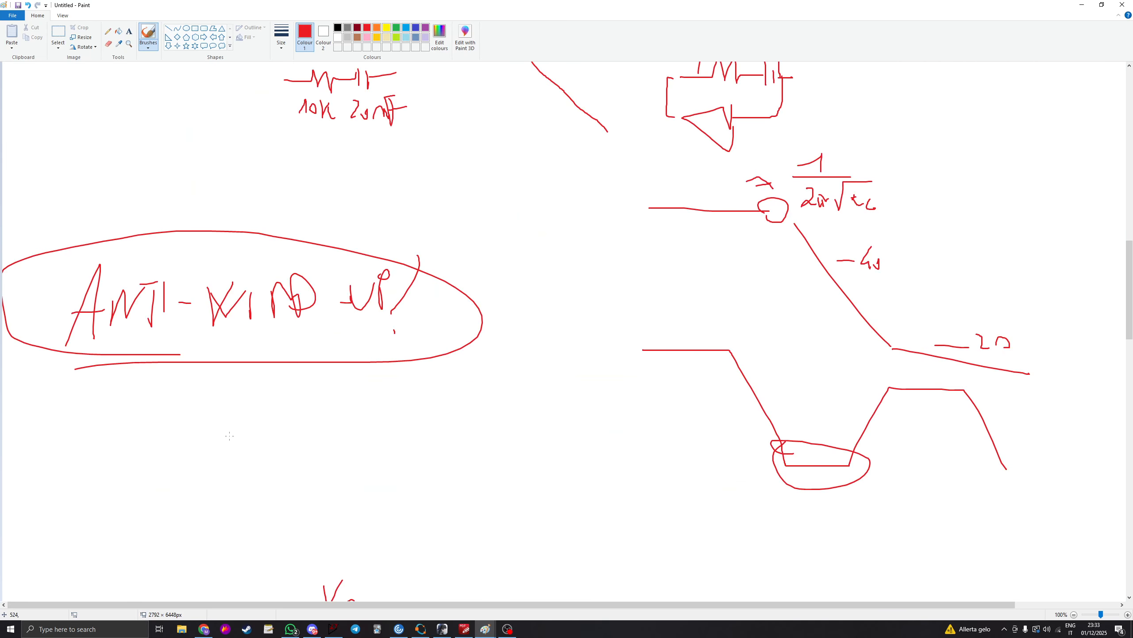
left_click_drag(200, 491, 200, 462)
mouse_move(215, 464)
left_mouse_down()
mouse_move(215, 487)
mouse_move(241, 427)
mouse_move(170, 487)
left_mouse_up()
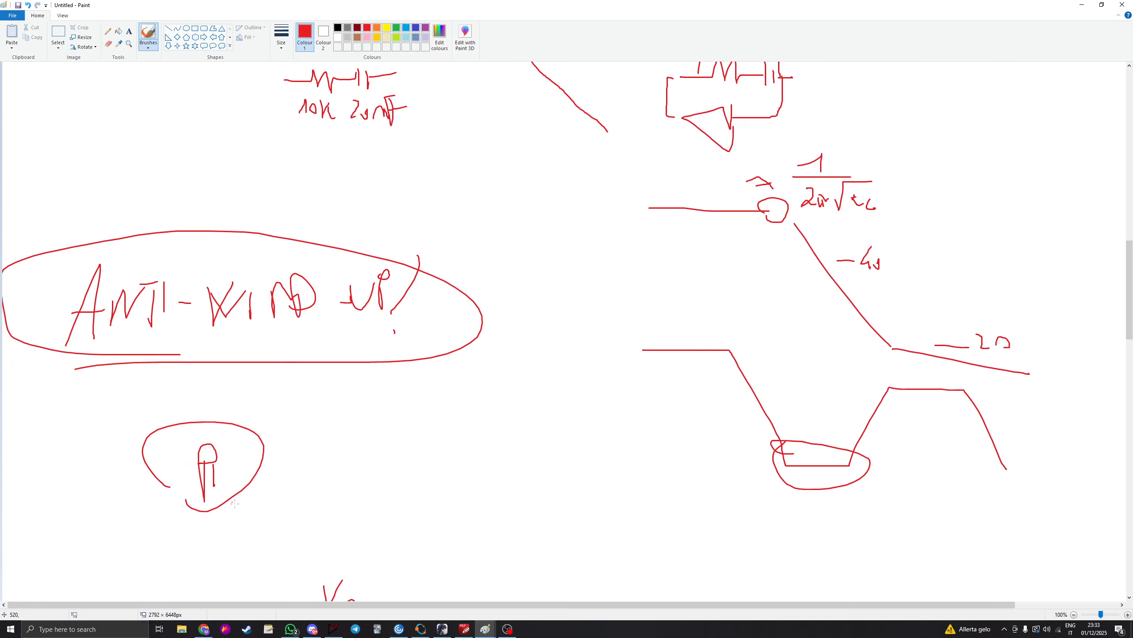
mouse_move(251, 506)
left_mouse_down()
mouse_move(330, 446)
mouse_move(419, 407)
mouse_move(402, 470)
left_mouse_up()
left_click_drag(466, 426, 448, 471)
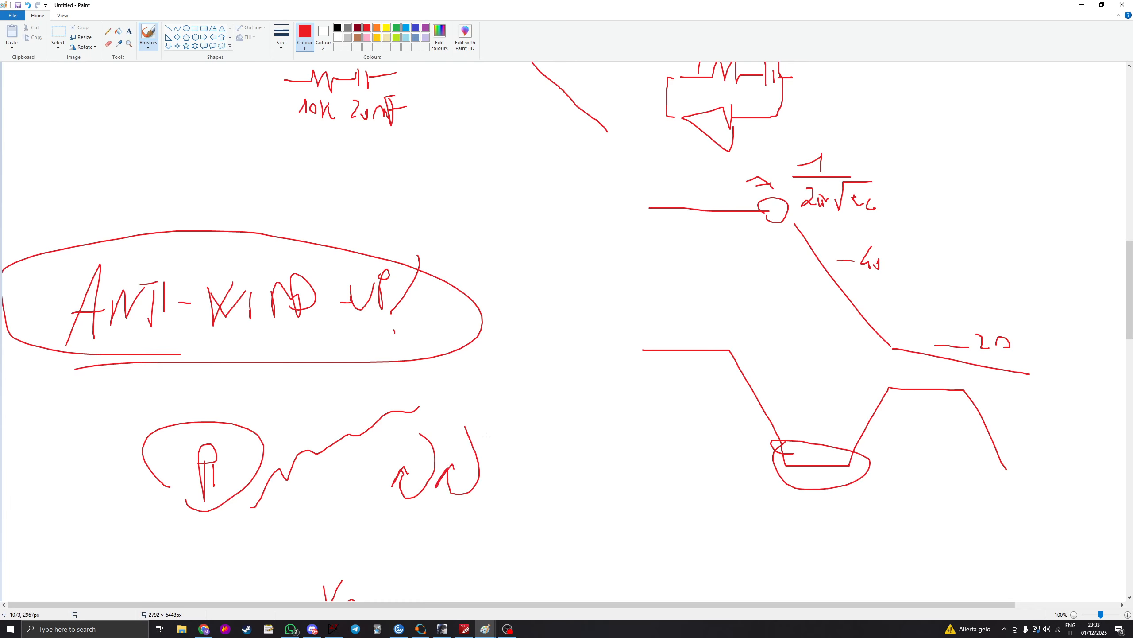
left_click_drag(501, 424, 494, 478)
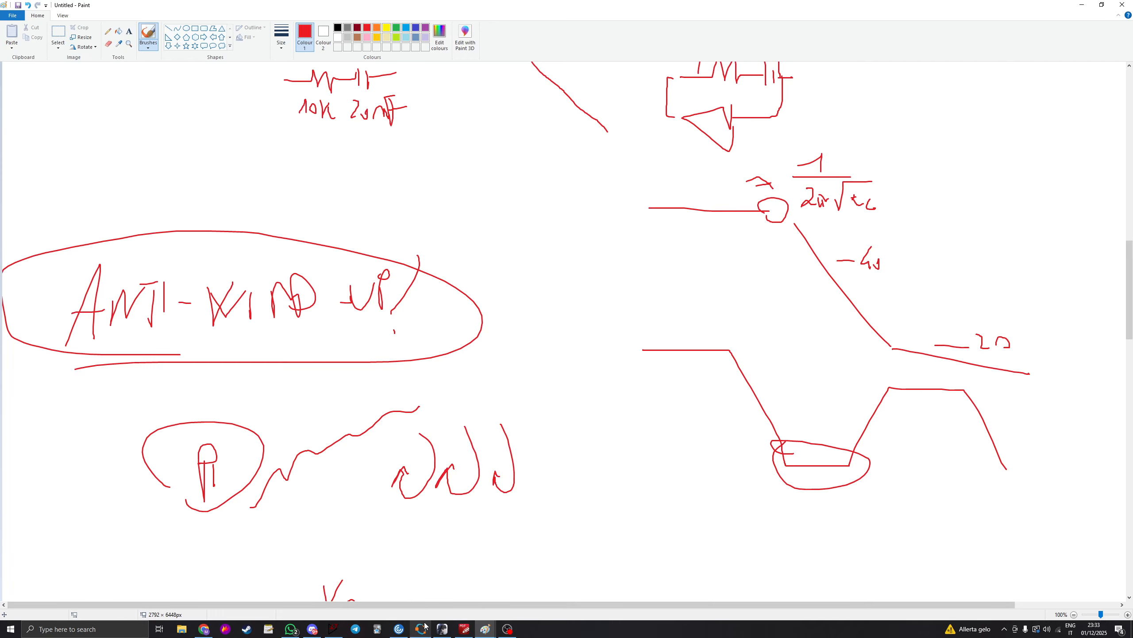
Step: Switch back to LTspice, fit the waveforms to the full time range and rerun the simulation, halting it near its end
left_click(341, 629)
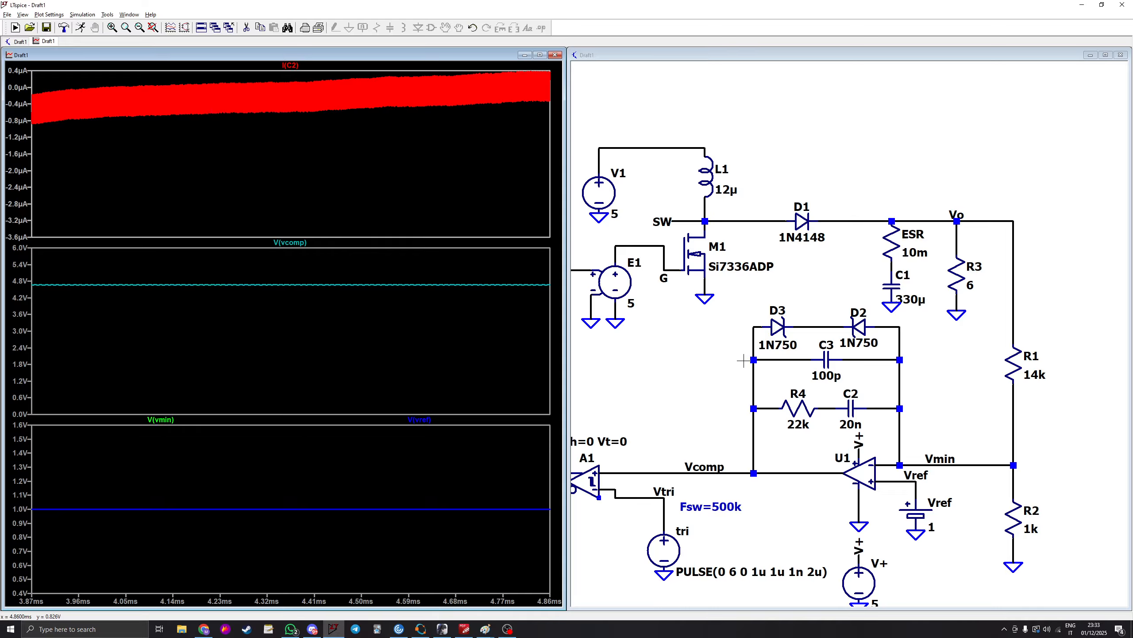
right_click(367, 304)
left_click(369, 308)
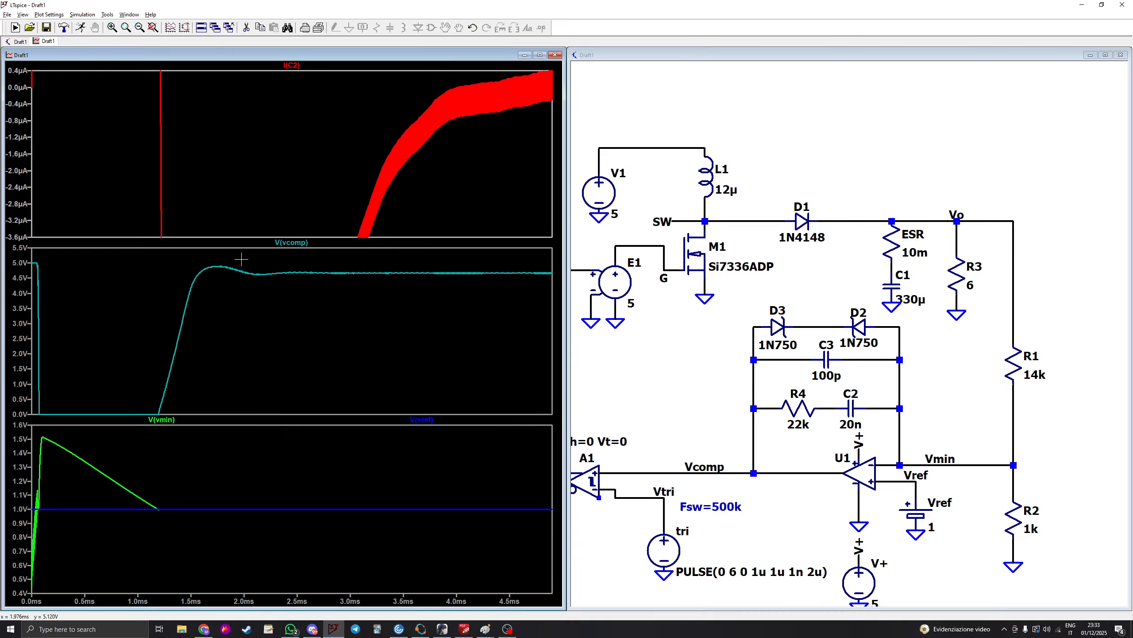
left_click(80, 28)
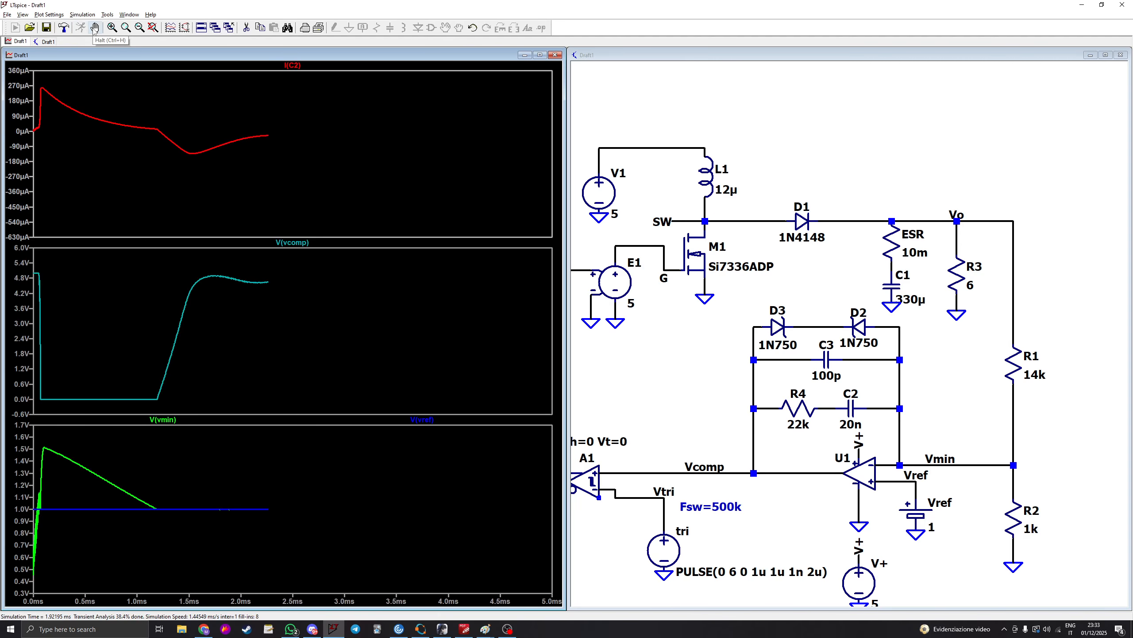
left_click(95, 30)
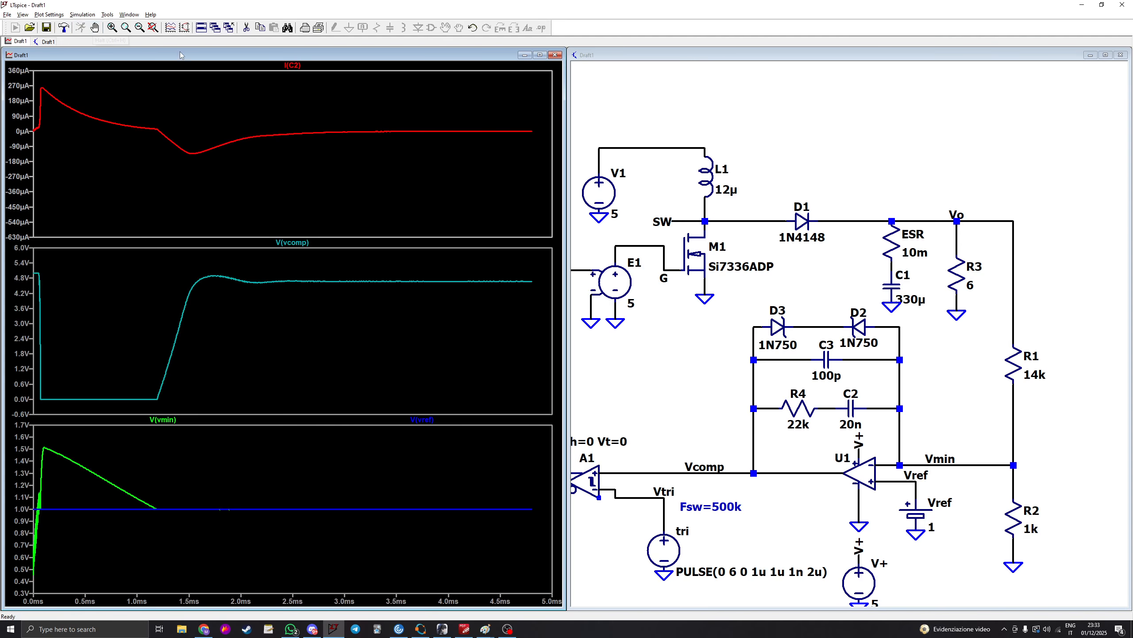
Step: Plot Zener D2's current in place of C2's and magnify its ripple from about 3.850 to 3.905 ms
left_click(831, 334)
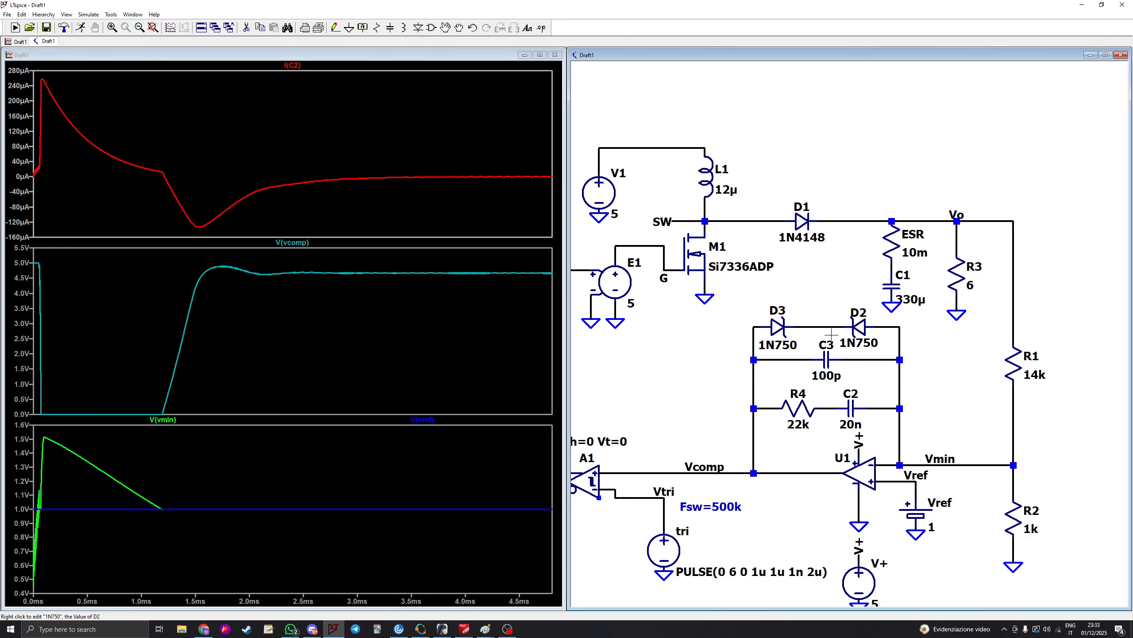
left_click(867, 324)
left_click_drag(420, 110, 474, 128)
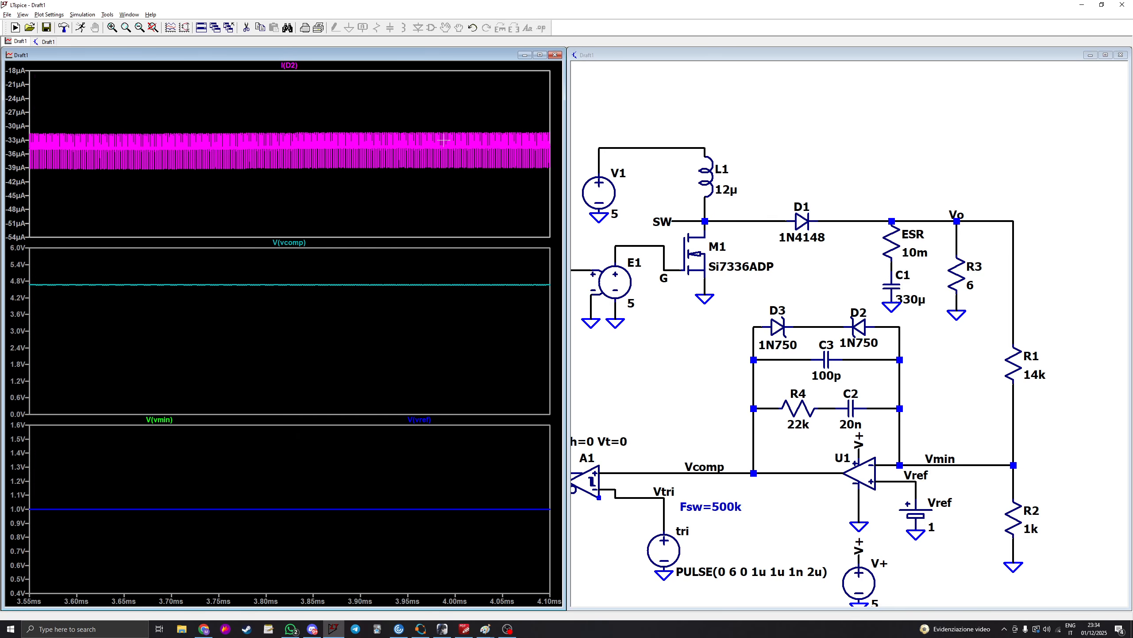
left_click_drag(314, 112, 357, 179)
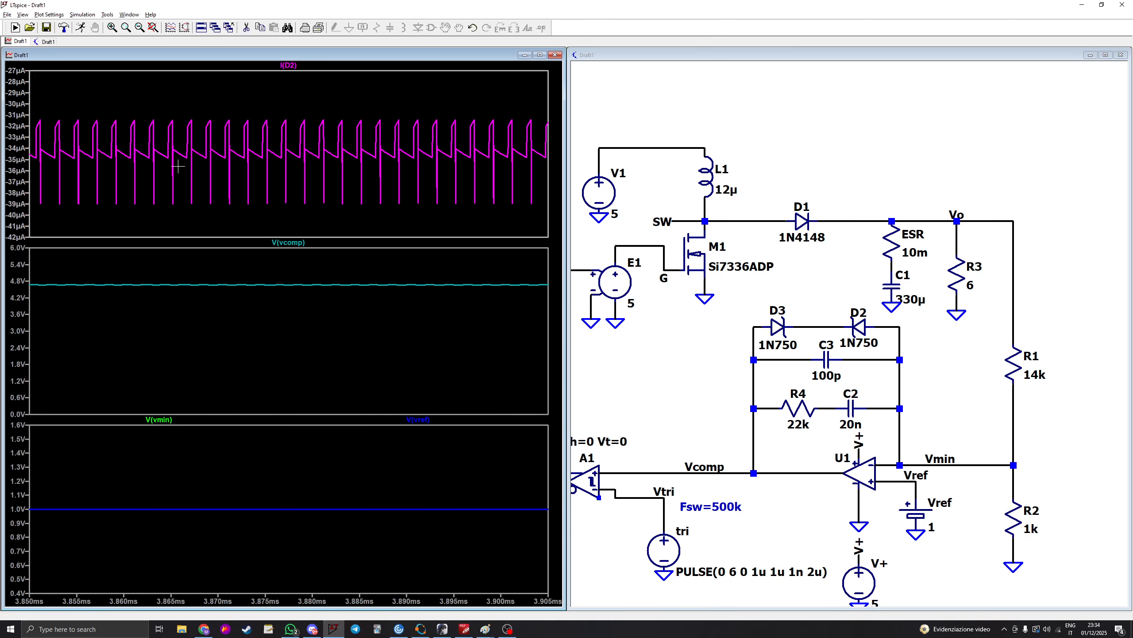
Step: Compare the currents of C2 and D2 over the same short interval, ending with D2's current over the full time range
left_click(847, 380)
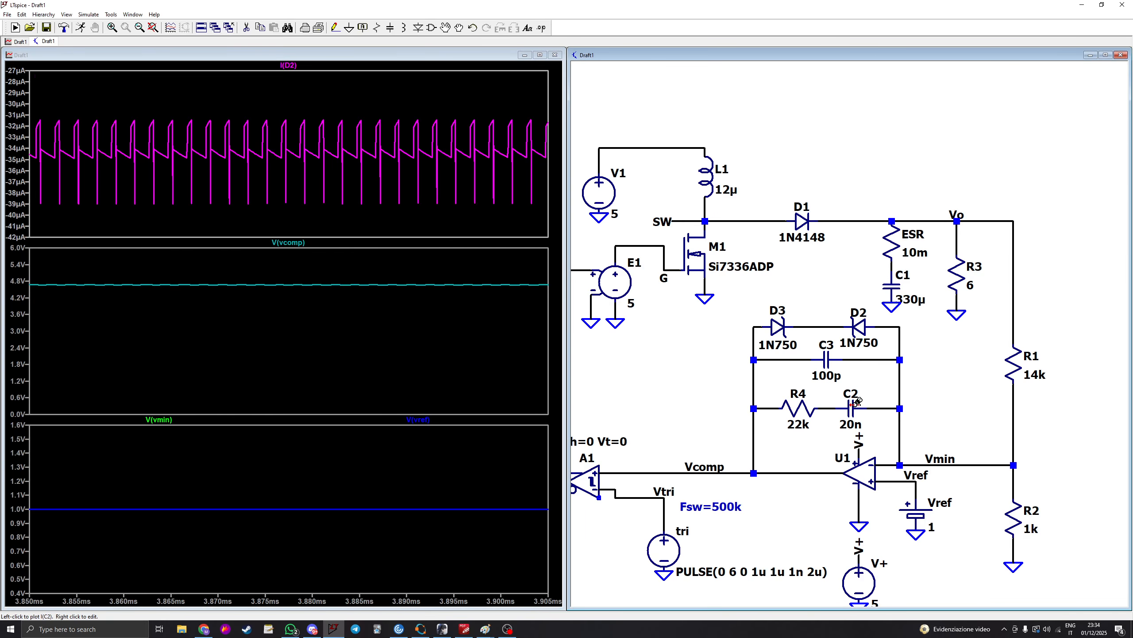
left_click(858, 401)
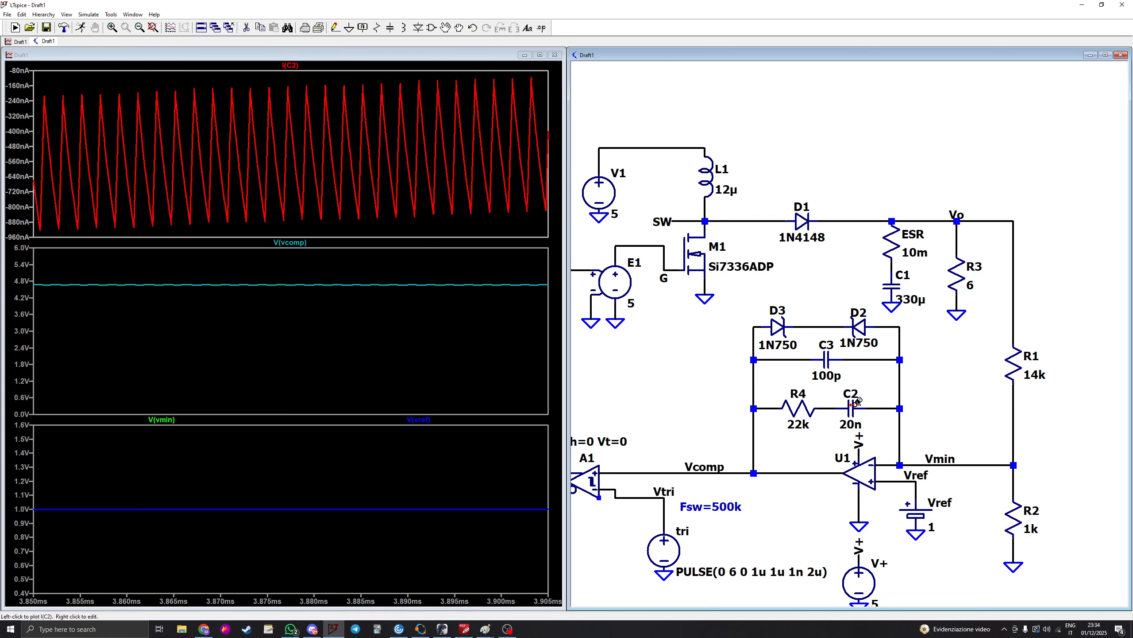
left_click(860, 325)
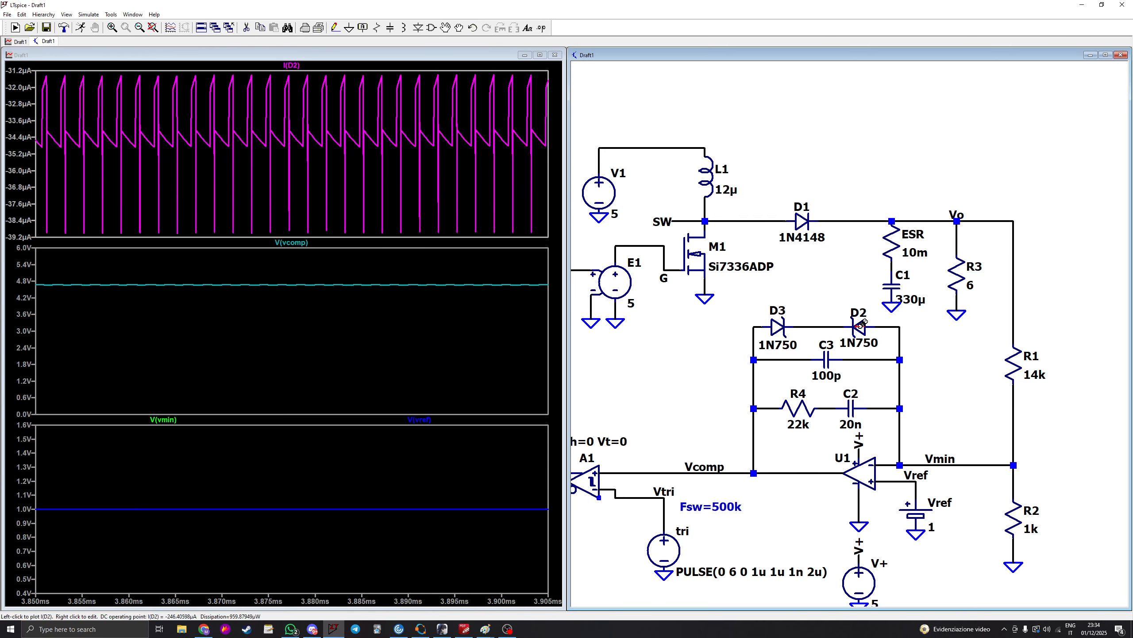
right_click(540, 230)
right_click(472, 198)
left_click(490, 205)
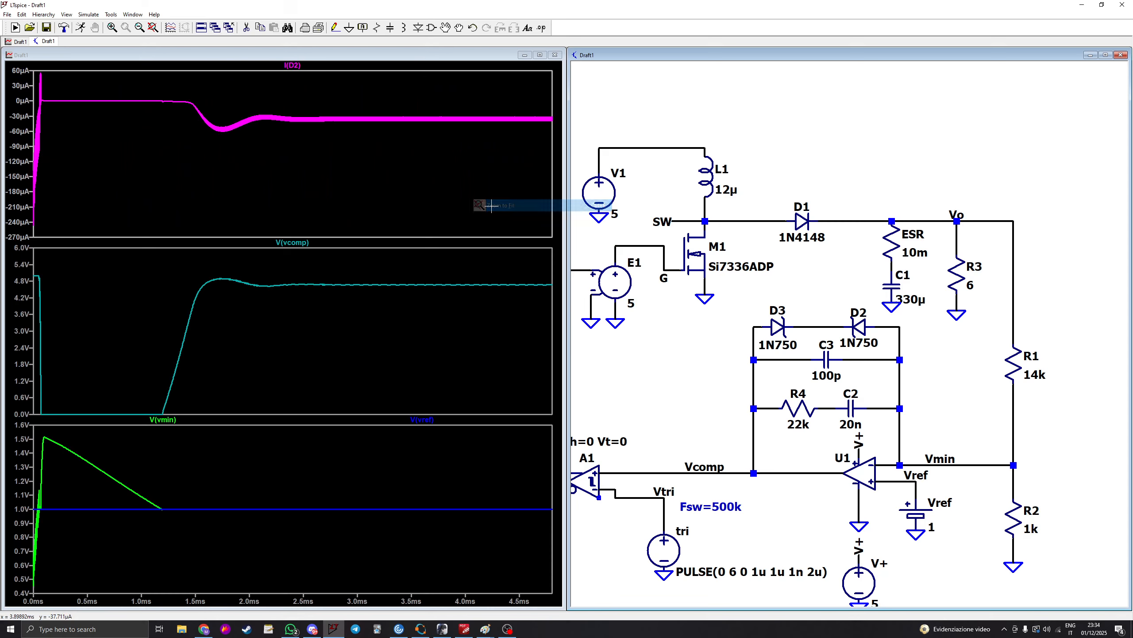
Step: Set load resistor R3 to 10 and rerun the simulation, showing D2's current, Vcomp and Vmin over the full 5 ms
right_click(972, 288)
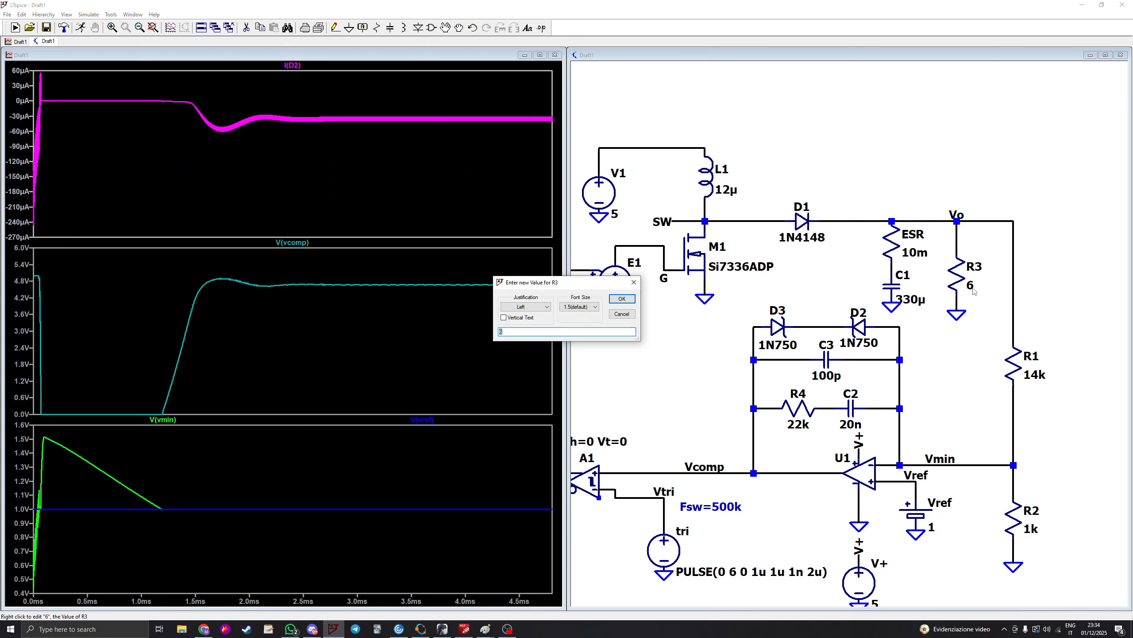
key("Return")
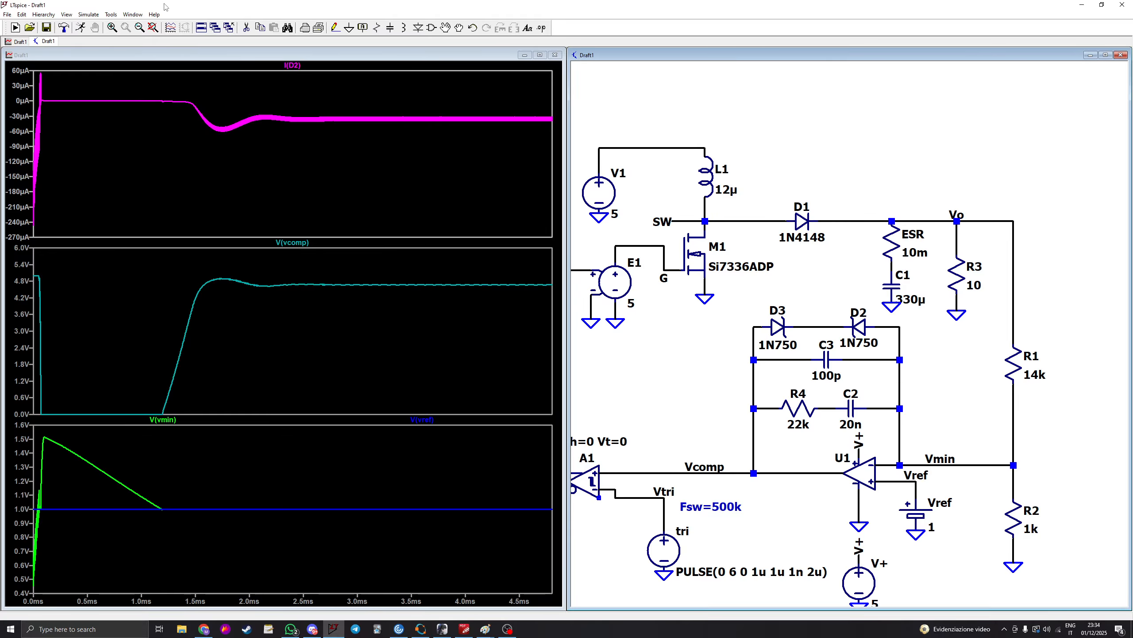
left_click(80, 27)
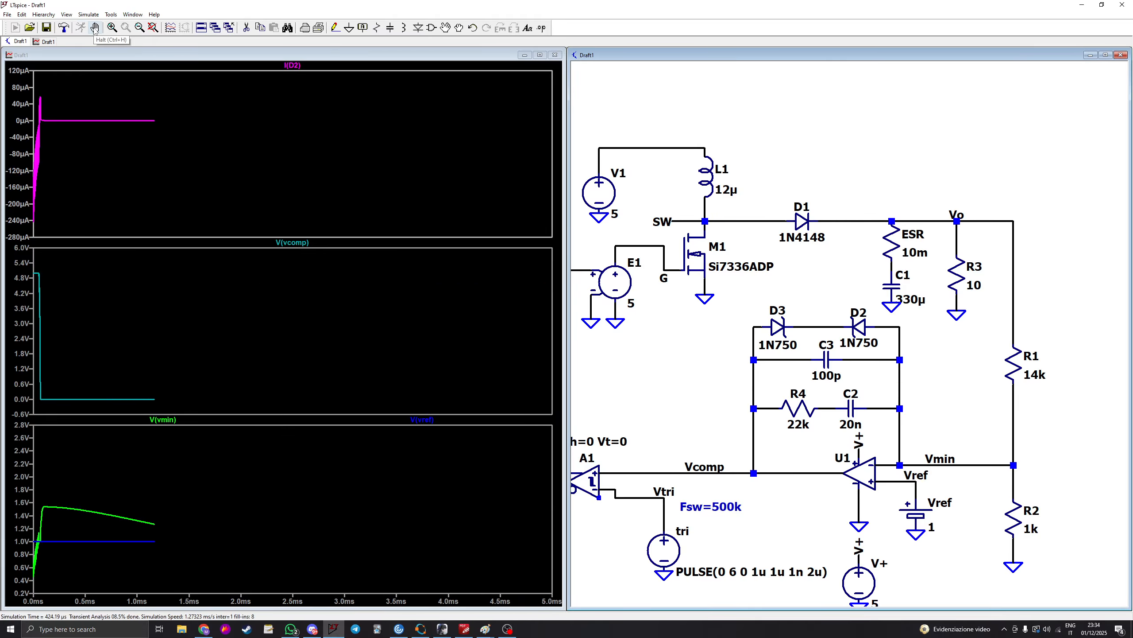
left_click(95, 30)
left_click_drag(219, 90, 248, 107)
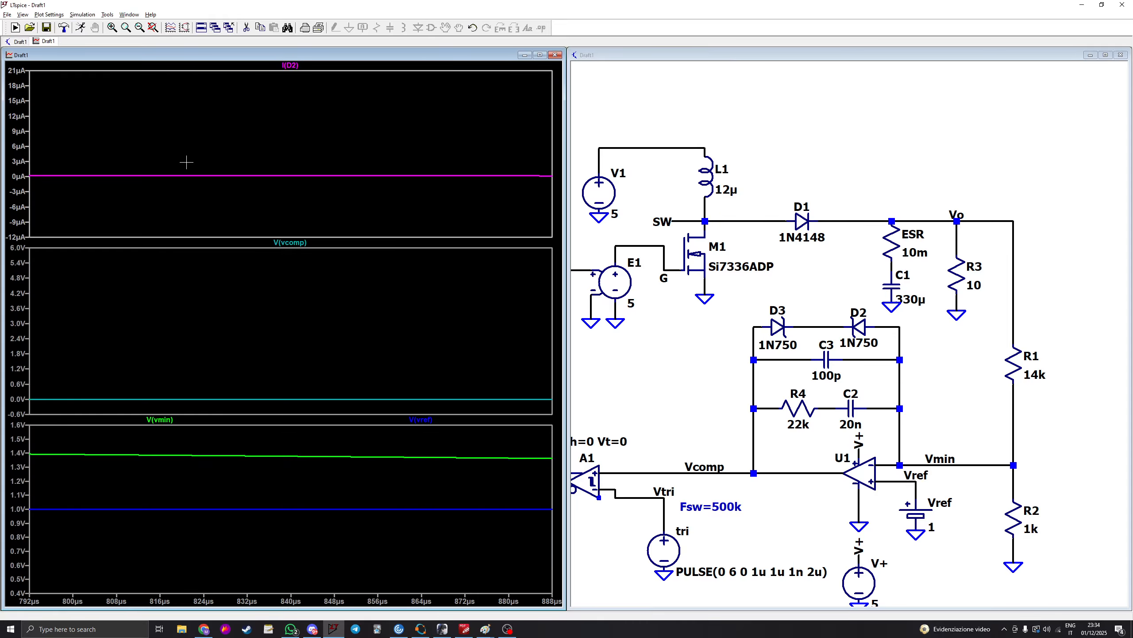
right_click(153, 135)
left_click(178, 150)
left_click(80, 28)
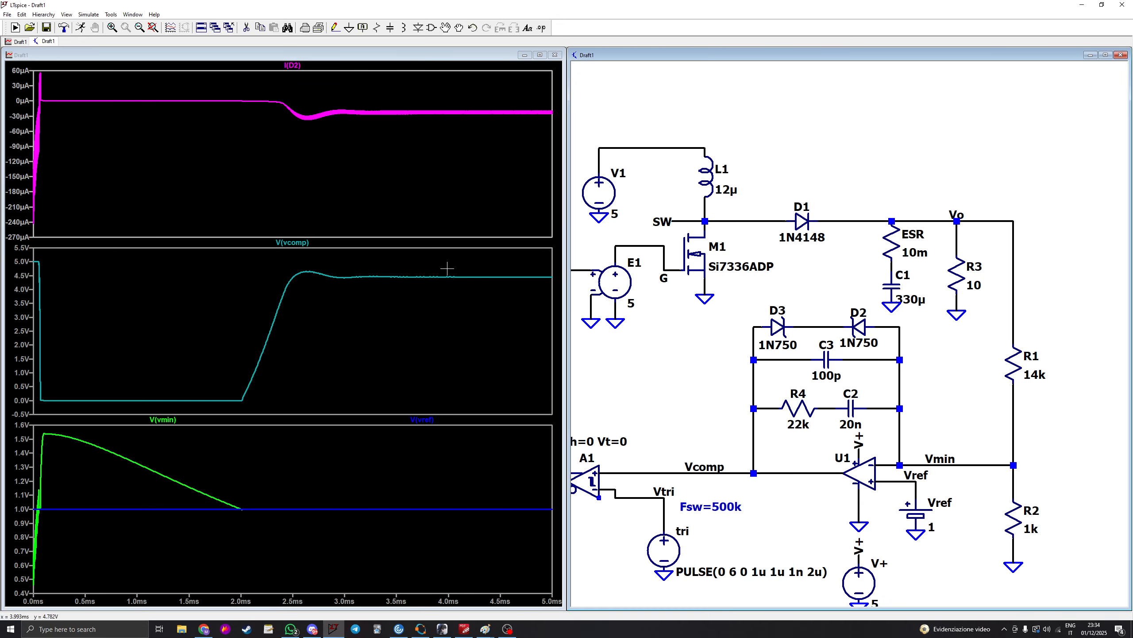
Step: Examine the switching ripple of Vcomp around 4.1 ms and return to the full time range
left_click_drag(441, 267, 496, 291)
left_click_drag(174, 293, 242, 312)
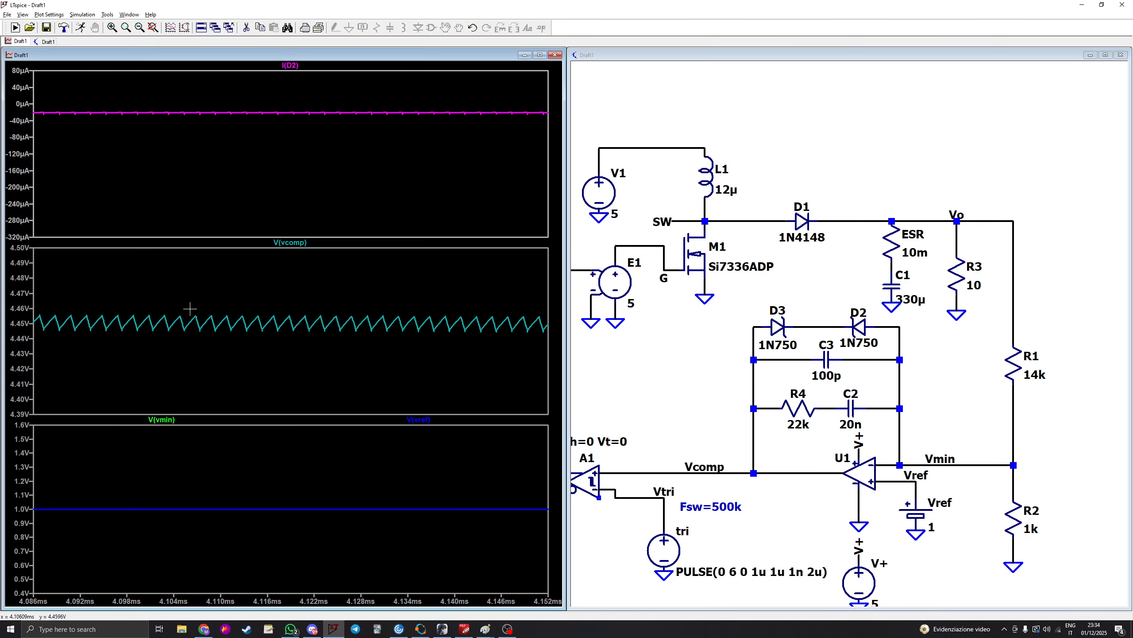
left_click_drag(165, 308, 215, 335)
right_click(157, 257)
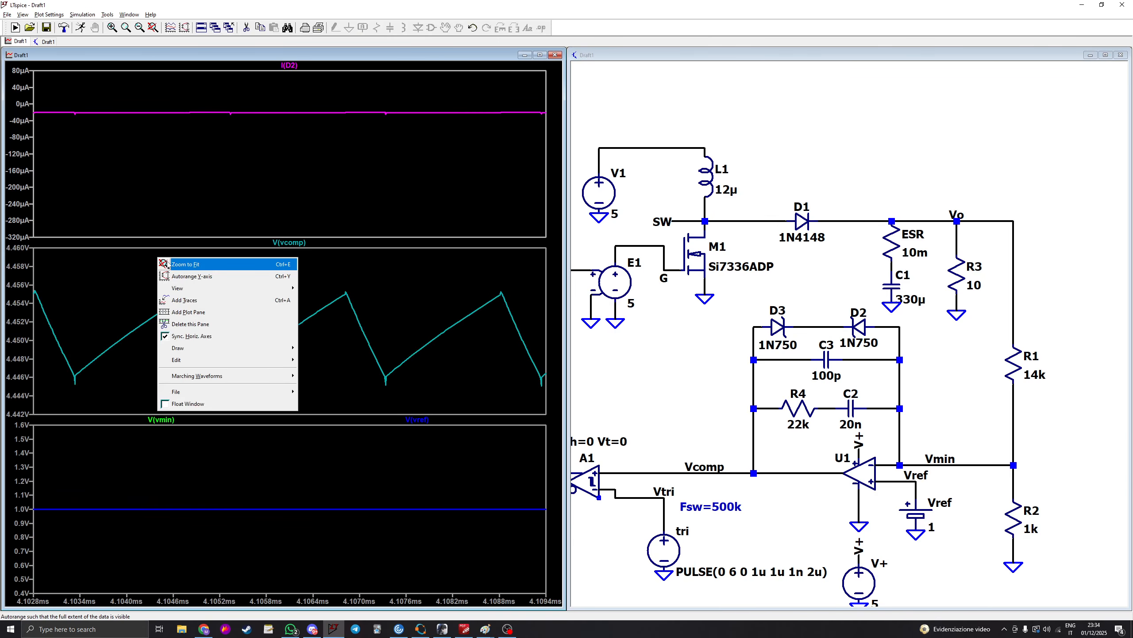
left_click(179, 262)
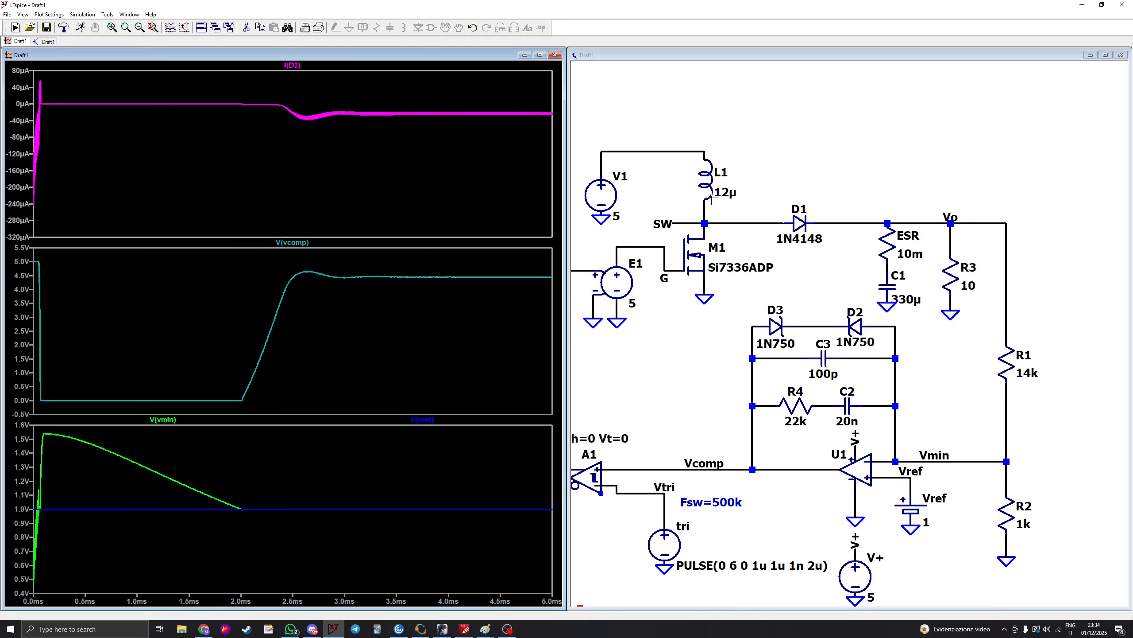
Step: Set inductor L1 to 2.2u and rerun the simulation
right_click(723, 192)
type("2.2u")
key("Return")
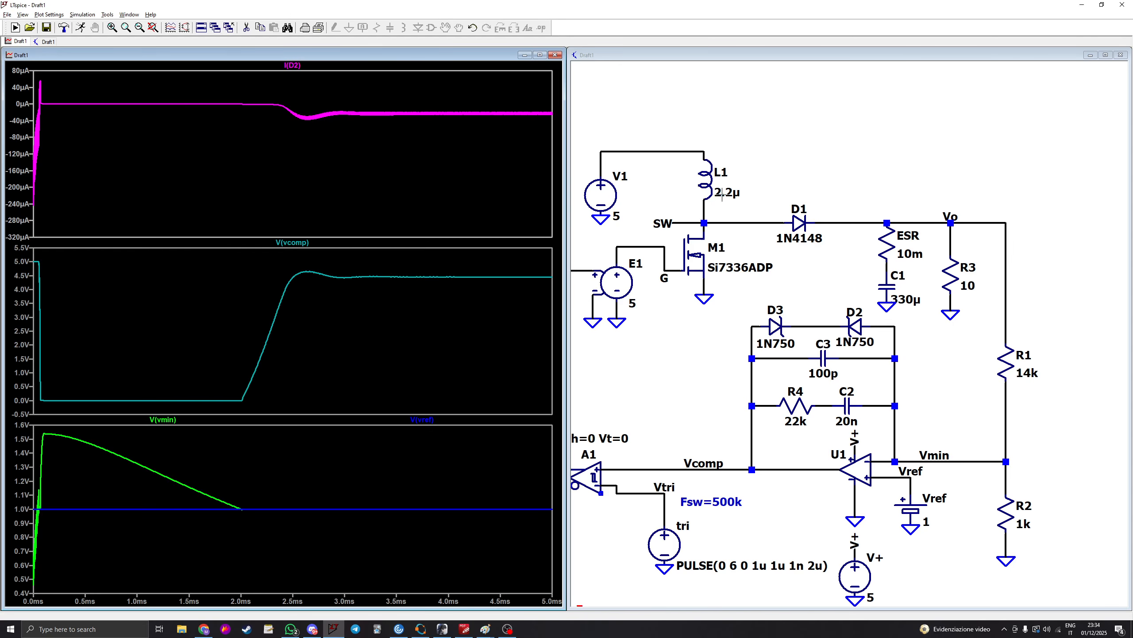
left_click(81, 29)
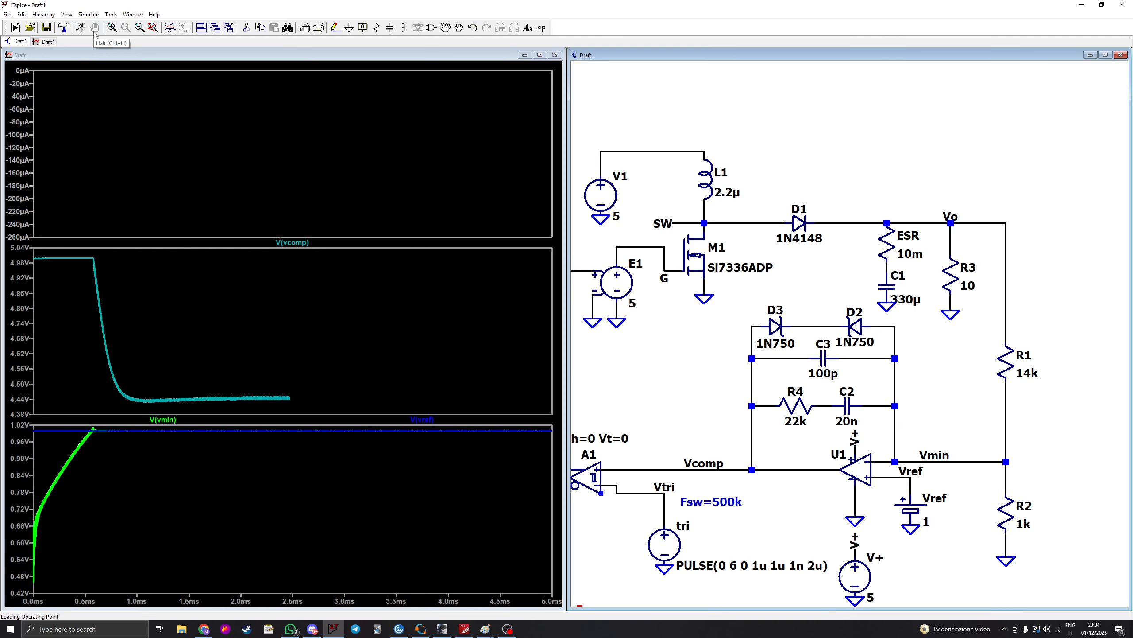
Step: Plot Vo in place of D2's current, examine its settled part and restore the full time range
left_click(983, 222)
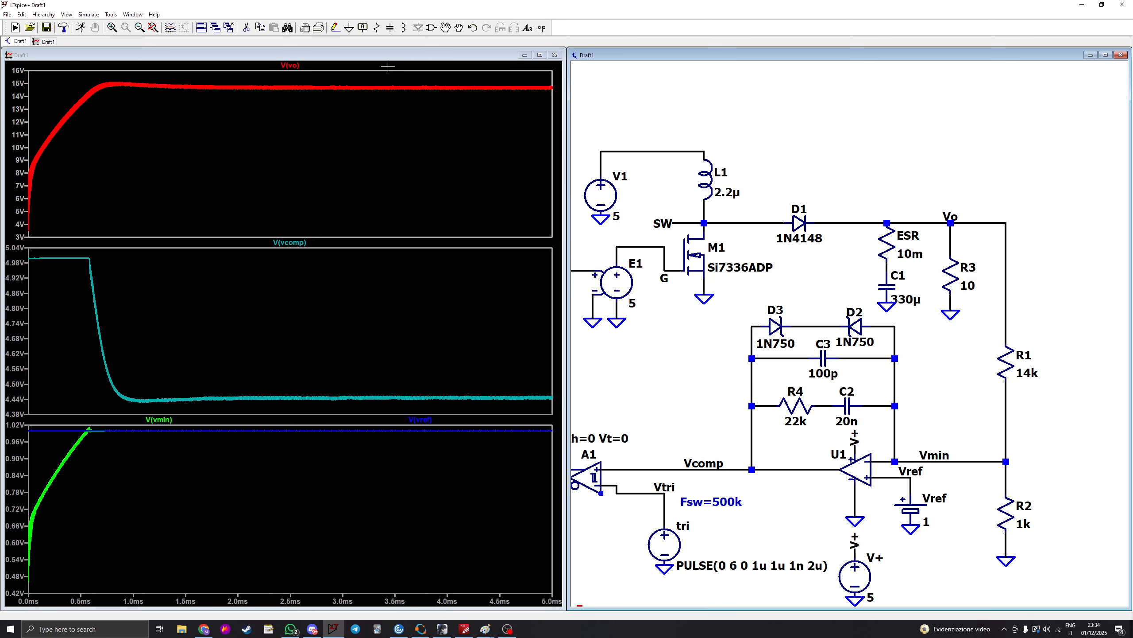
left_click_drag(385, 82, 428, 93)
right_click(239, 100)
left_click(246, 104)
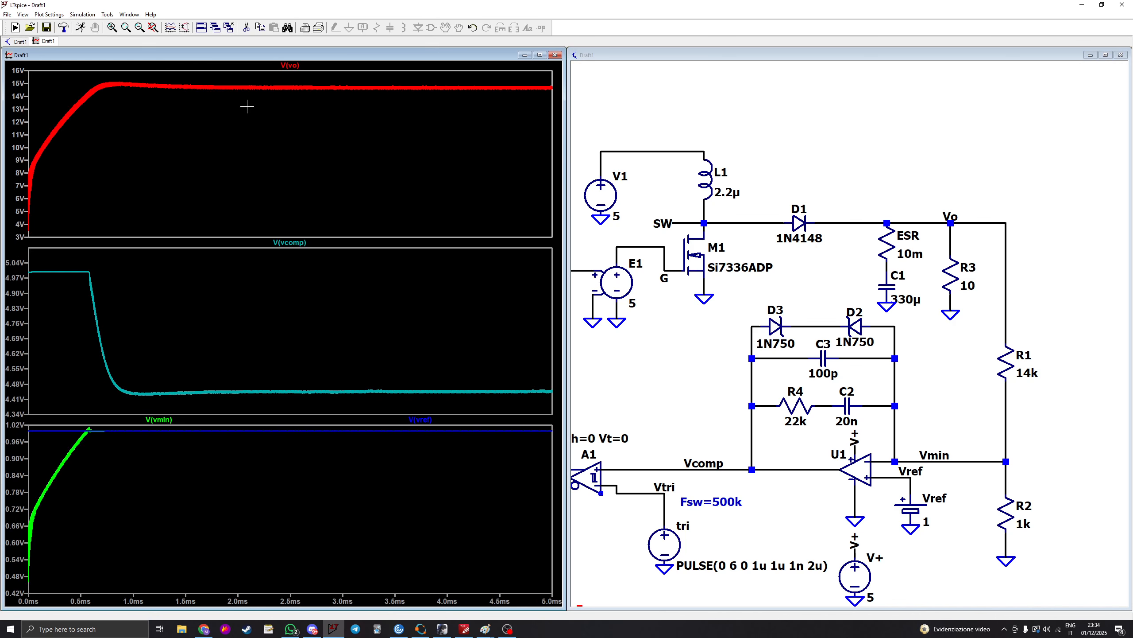
Step: Set load resistor R3 to 5
right_click(968, 285)
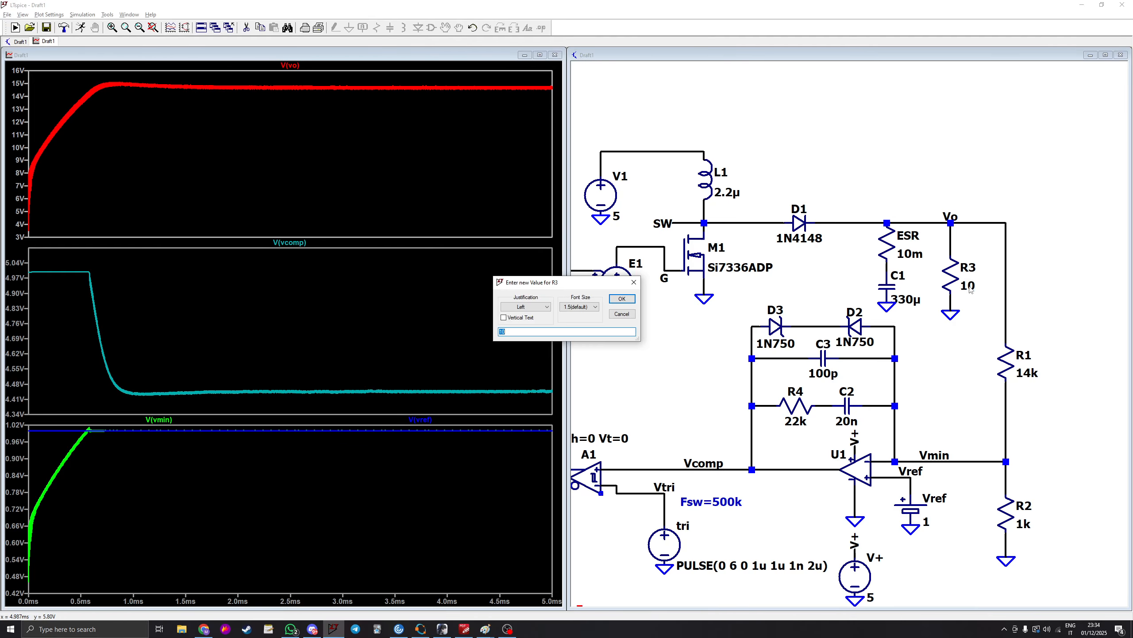
type("5")
key("Return")
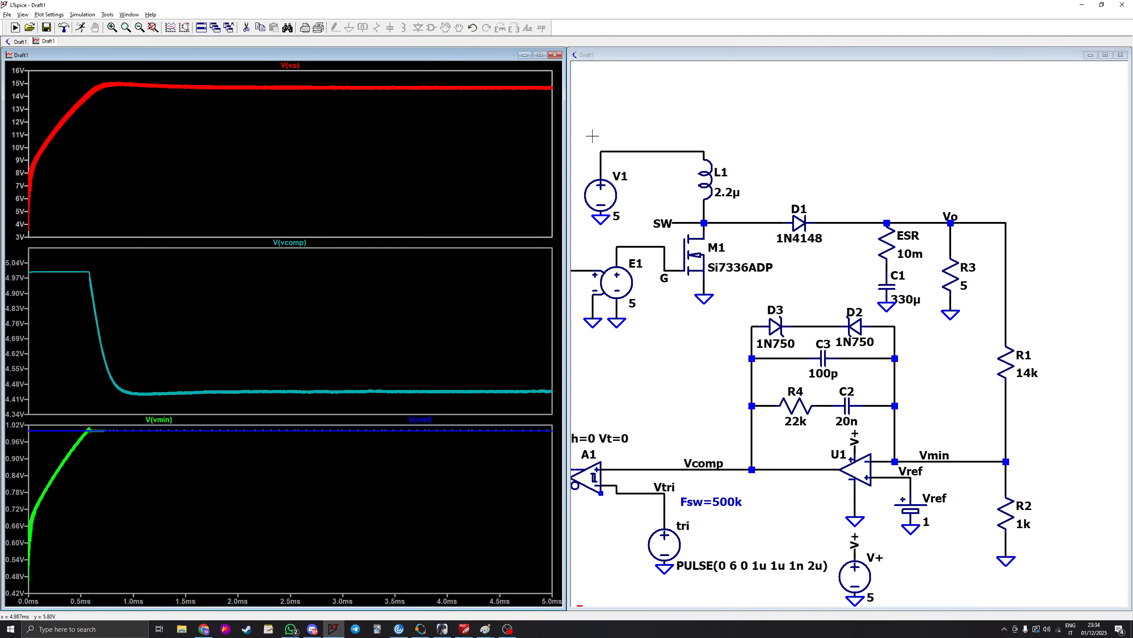
Step: Run the simulation with the current load, then set load resistor R3 to 3 and rerun it
left_click(81, 28)
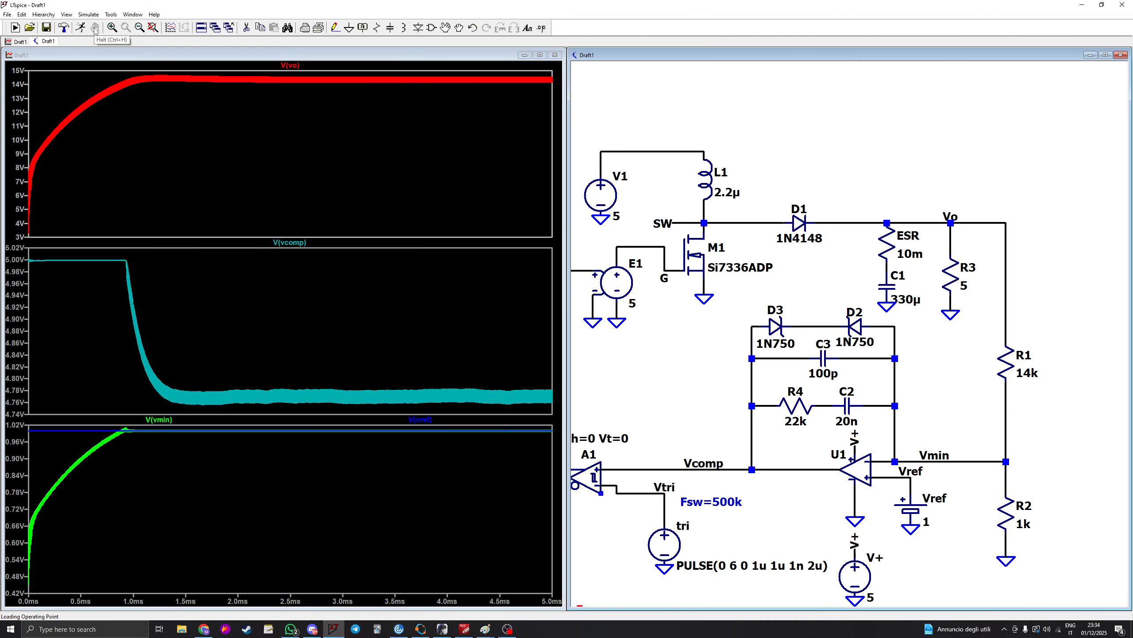
right_click(964, 291)
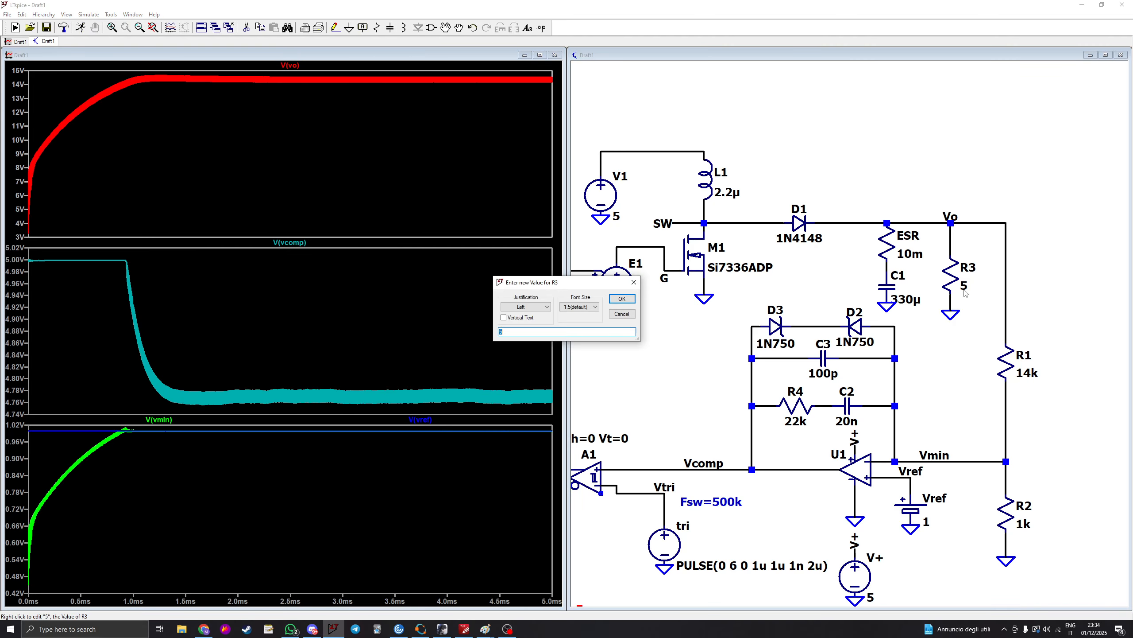
type("3")
key("Return")
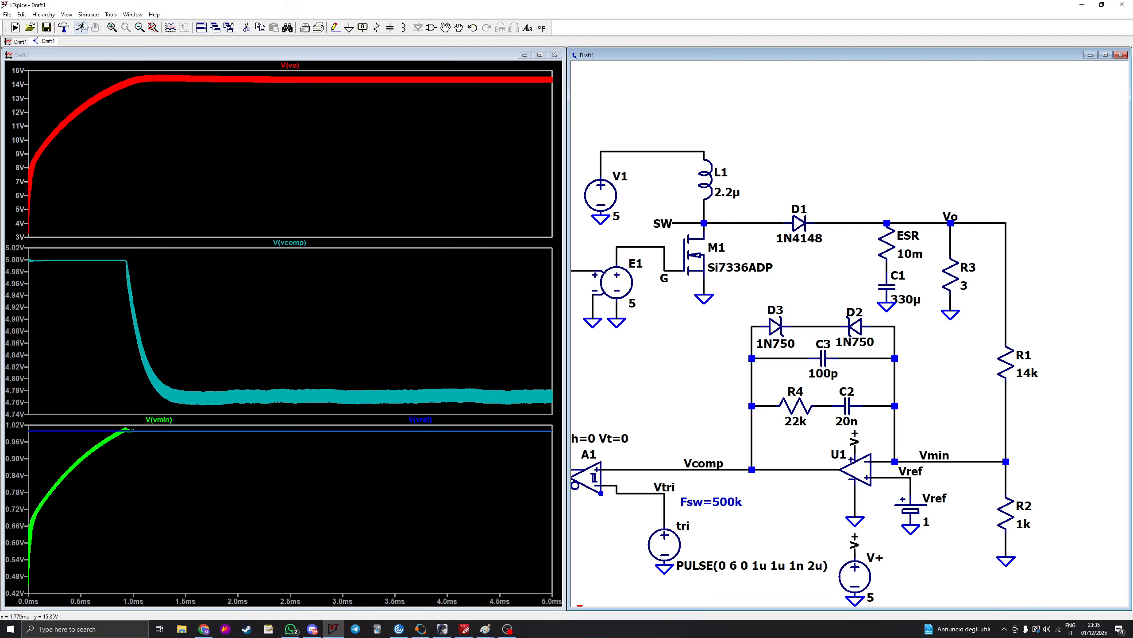
left_click(82, 28)
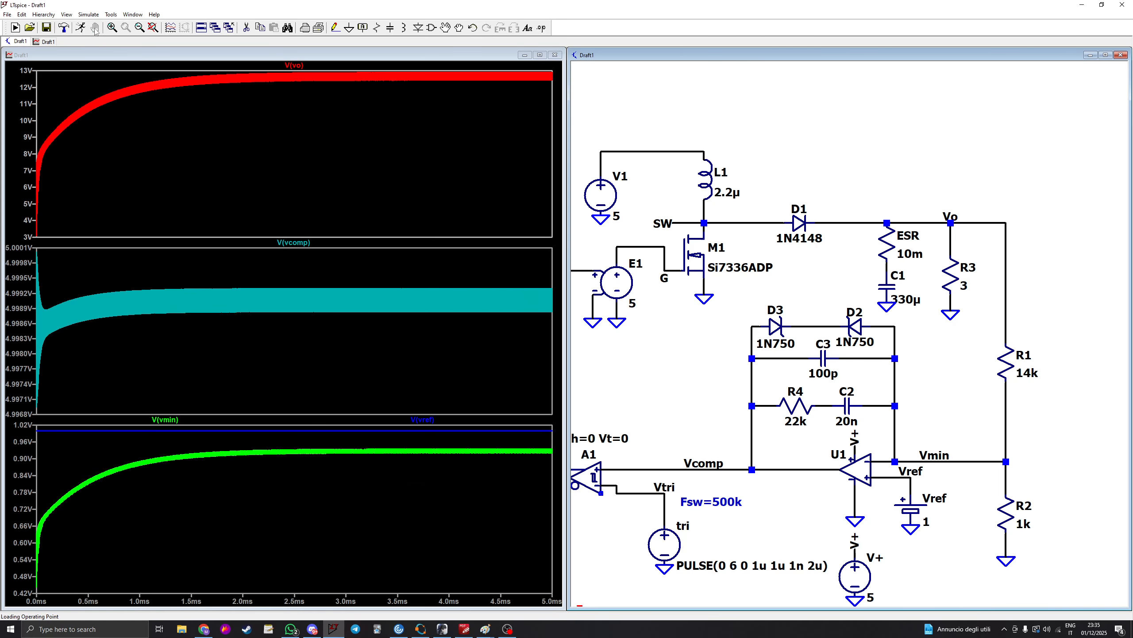
scroll(790, 372, "down", 2)
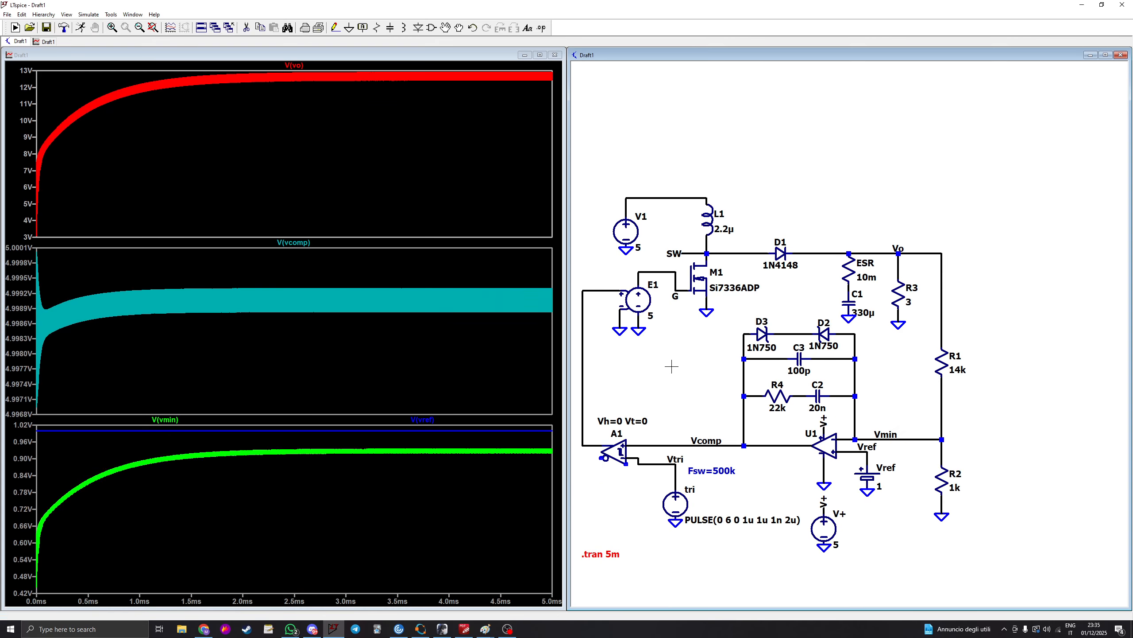
scroll(904, 542, "up", 2)
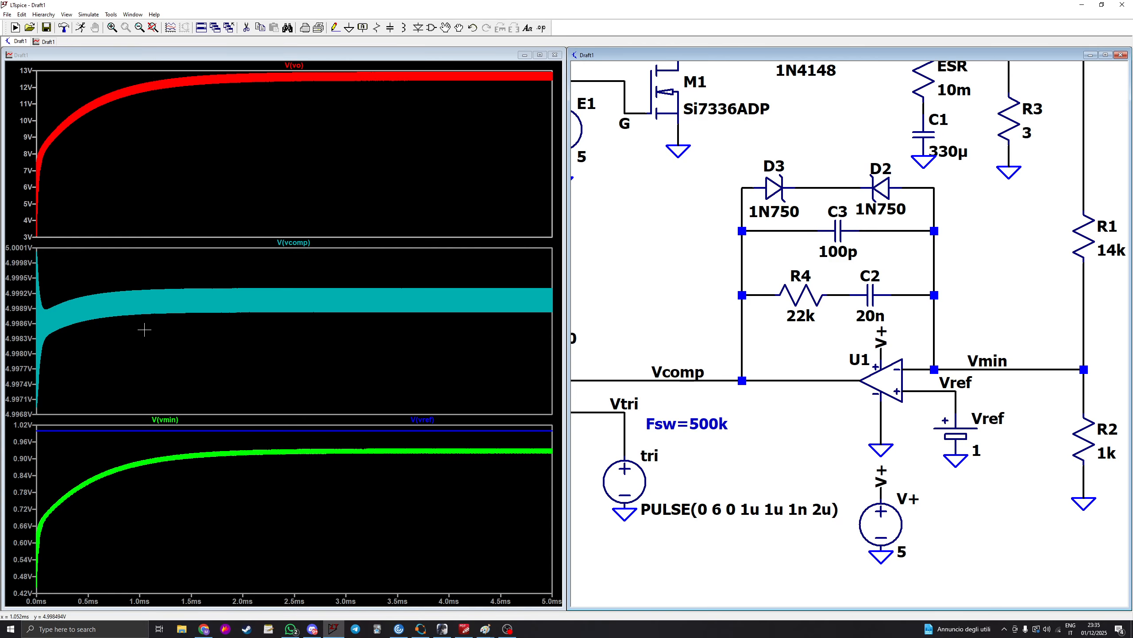
scroll(803, 260, "down", 2)
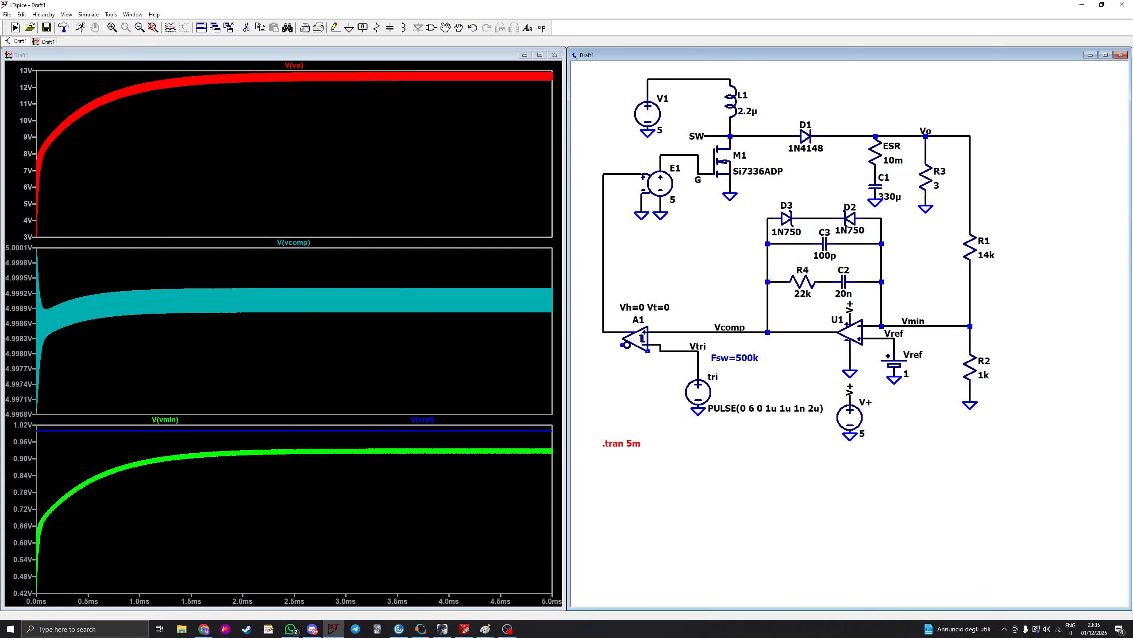
Step: Plot D3's current in place of Vo and examine its settled part
left_click(804, 214)
left_click(424, 209)
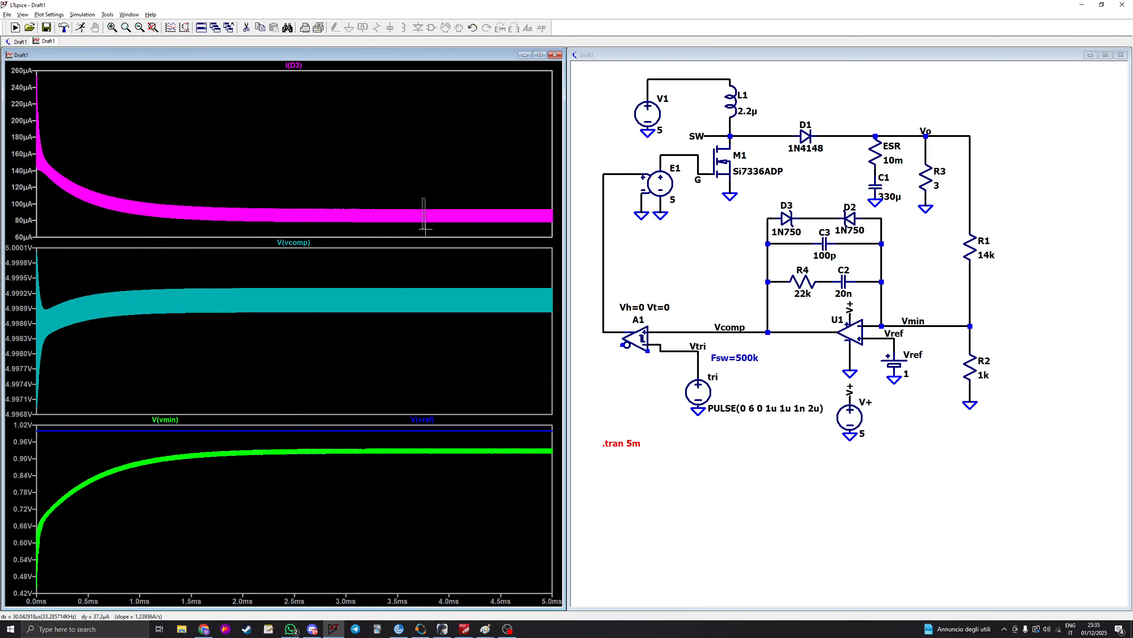
right_click(362, 179)
left_click(376, 183)
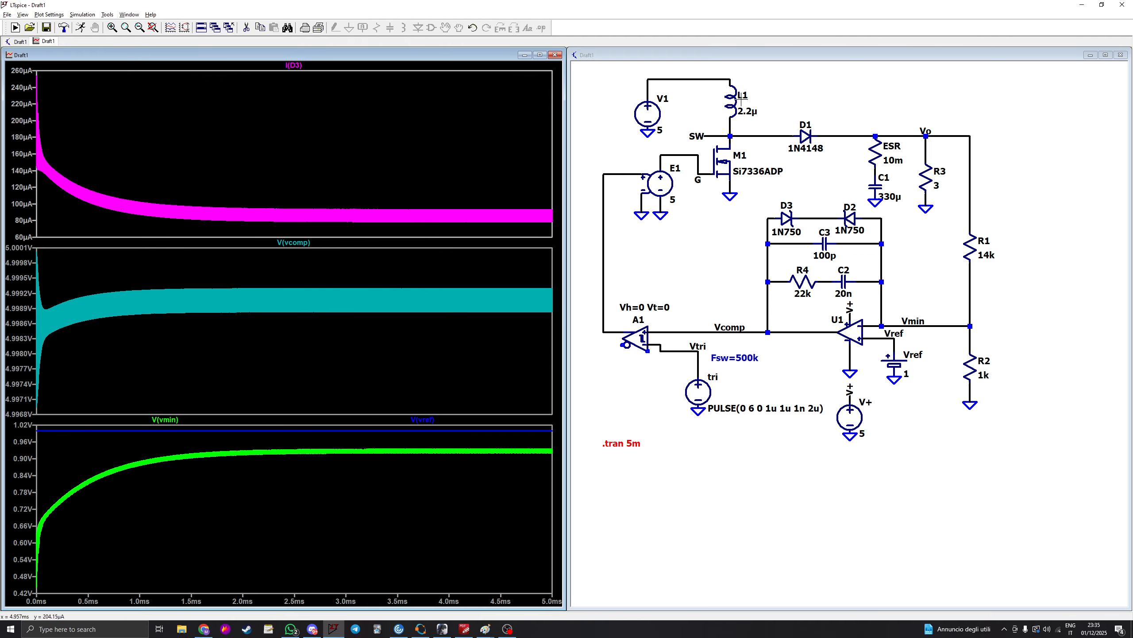
Step: Plot only the SW node voltage in place of D3's current and examine its amplitude over time
left_click(734, 133)
left_click(734, 134)
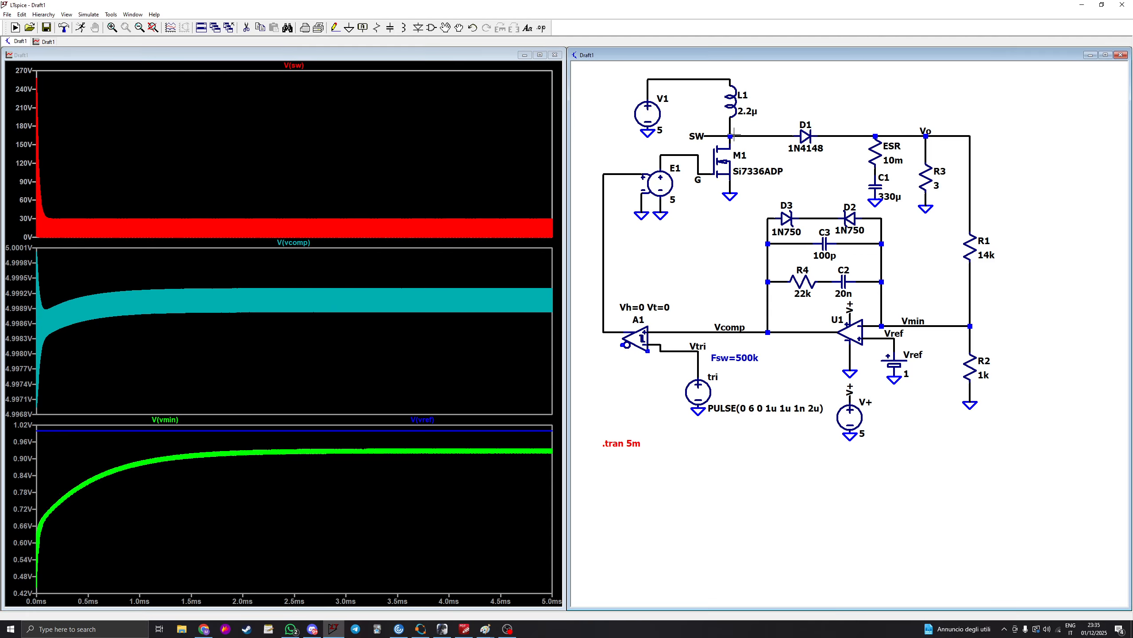
left_click(423, 235)
left_click_drag(408, 207, 427, 241)
left_click_drag(226, 227, 279, 123)
right_click(275, 107)
left_click(290, 119)
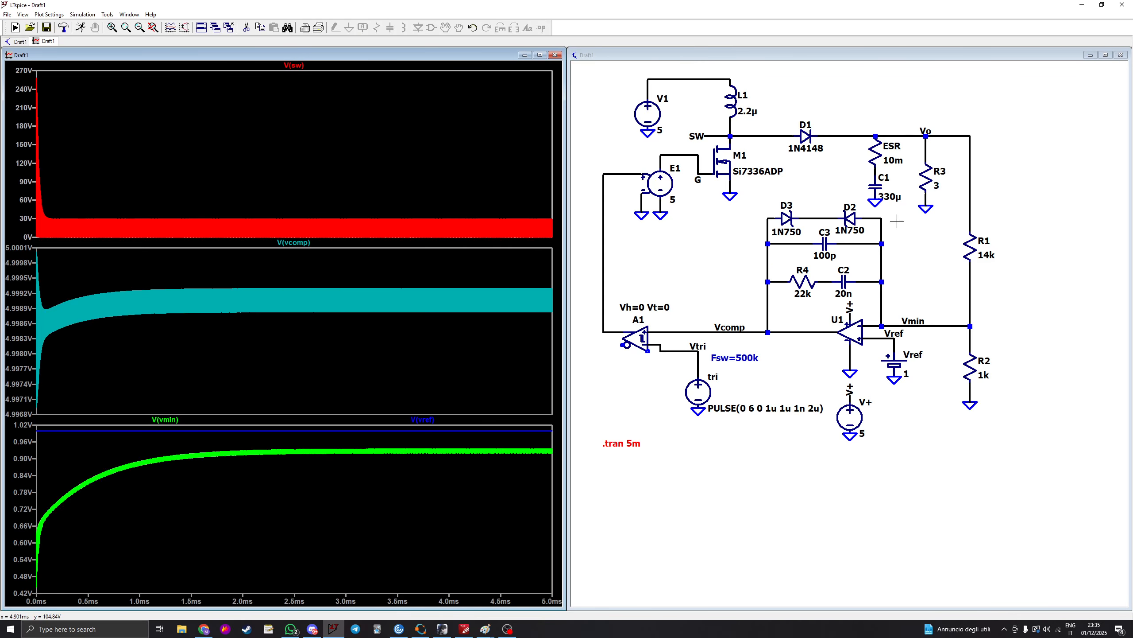
Step: Plot only the Vo voltage in place of the SW node voltage
left_click(945, 134)
left_click(945, 134)
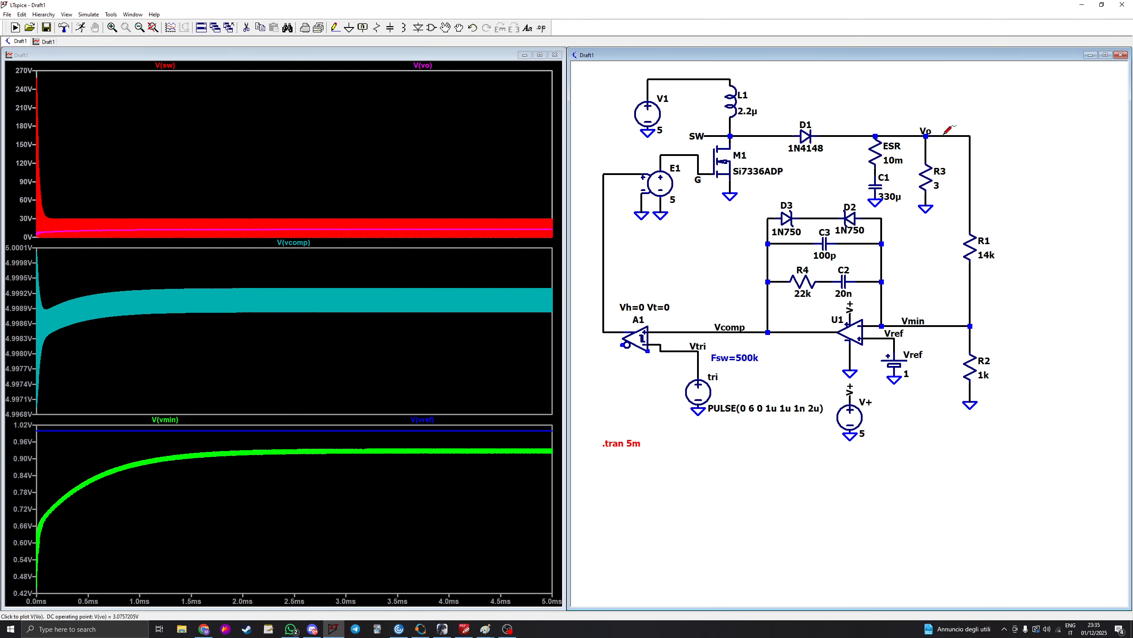
left_click(945, 133)
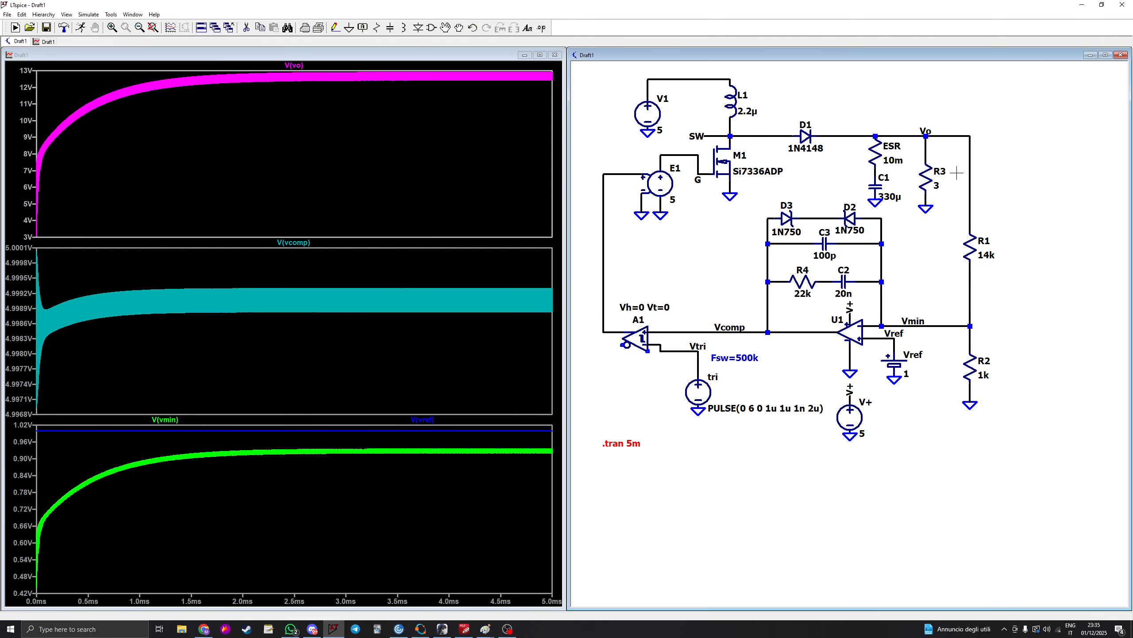
left_click_drag(949, 281, 988, 361)
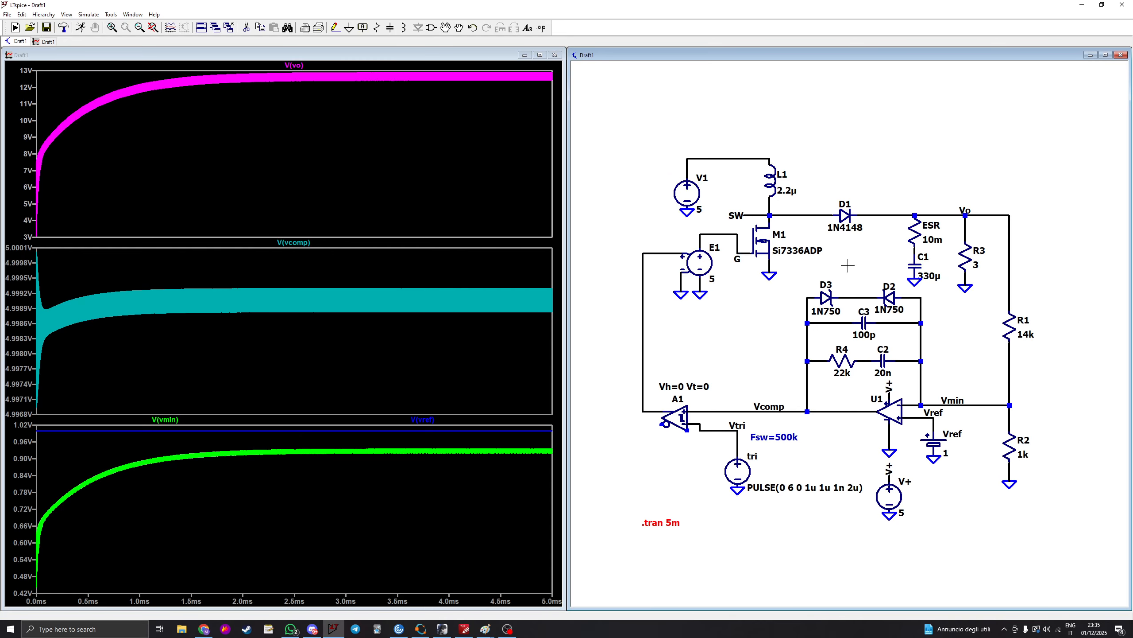
right_click(978, 268)
type("5")
key("Return")
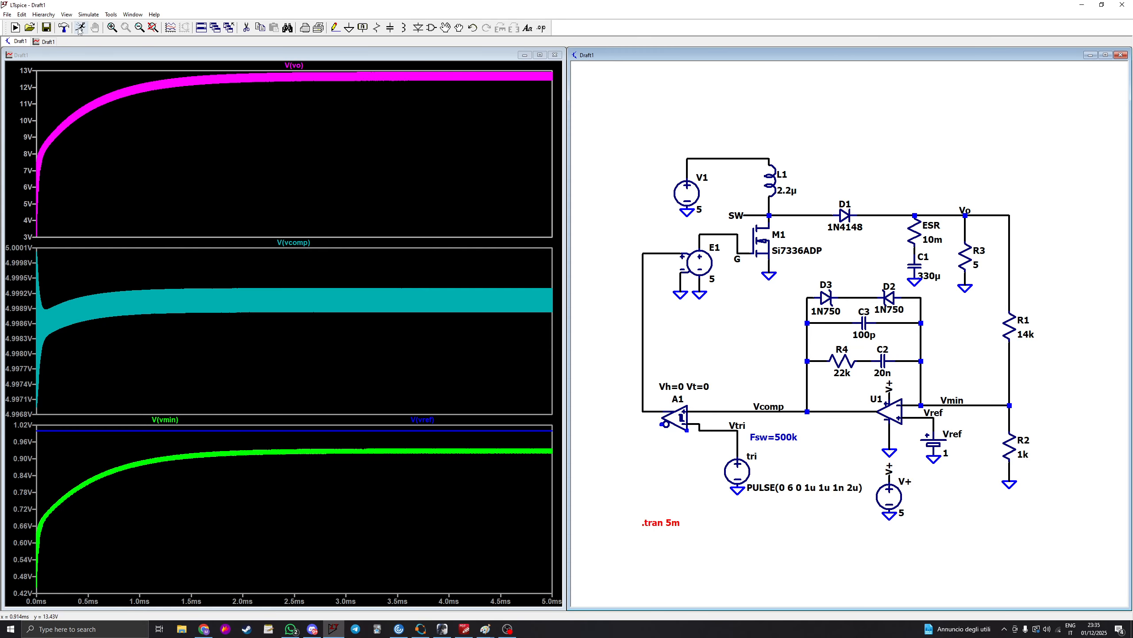
Step: Set load resistor R3 to 4 and rerun the simulation
right_click(976, 267)
type("4")
key("Return")
left_click(80, 27)
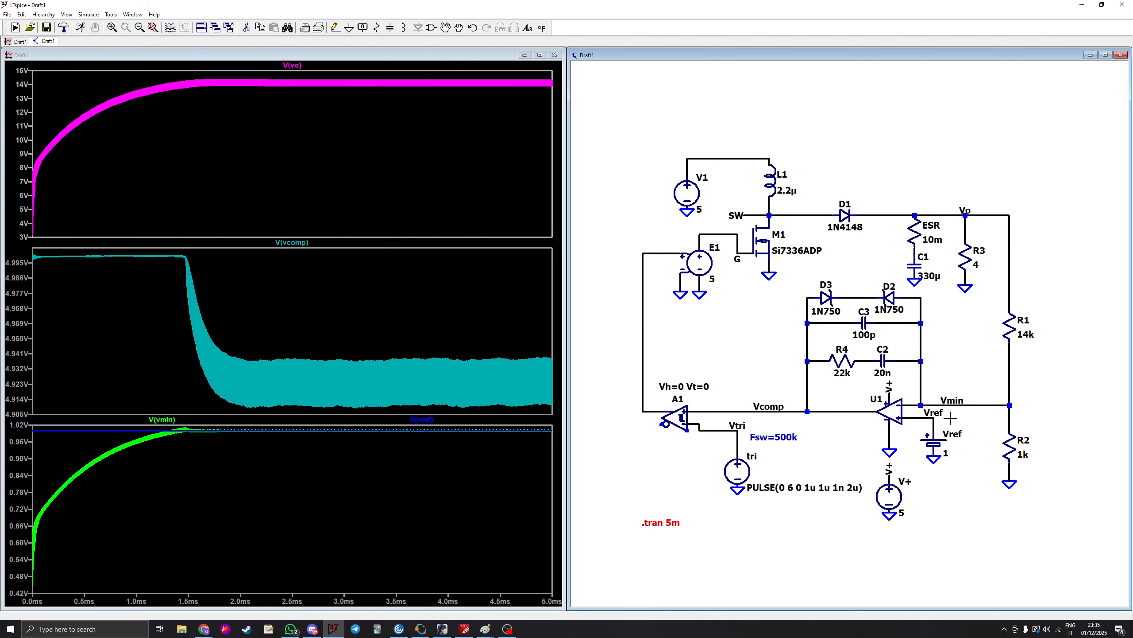
scroll(948, 353, "up", 2)
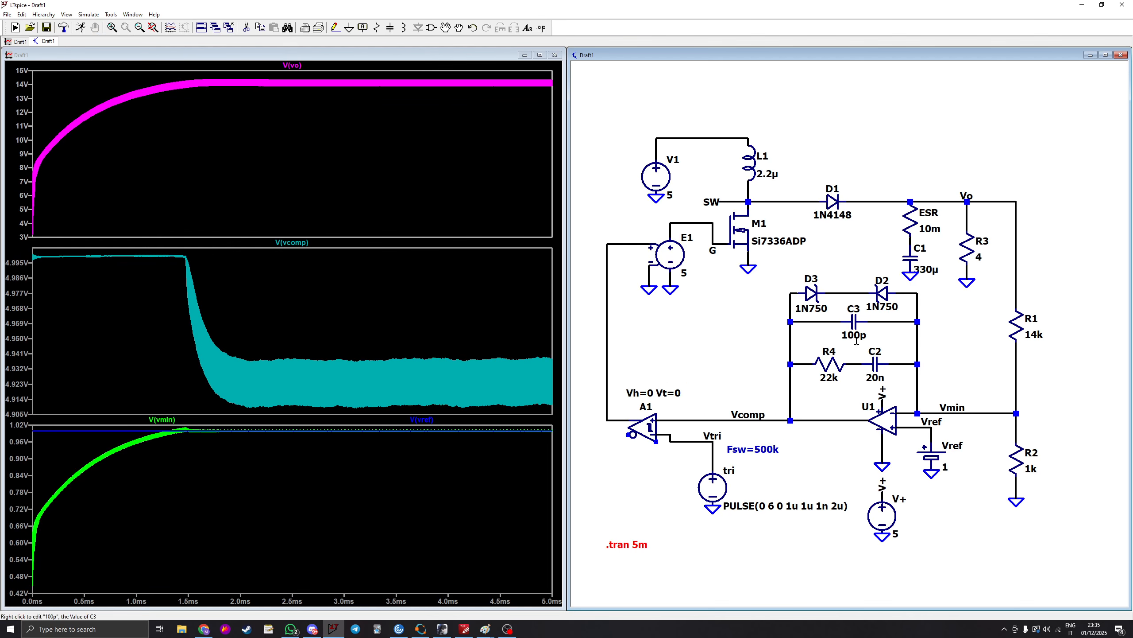
scroll(745, 229, "down", 1)
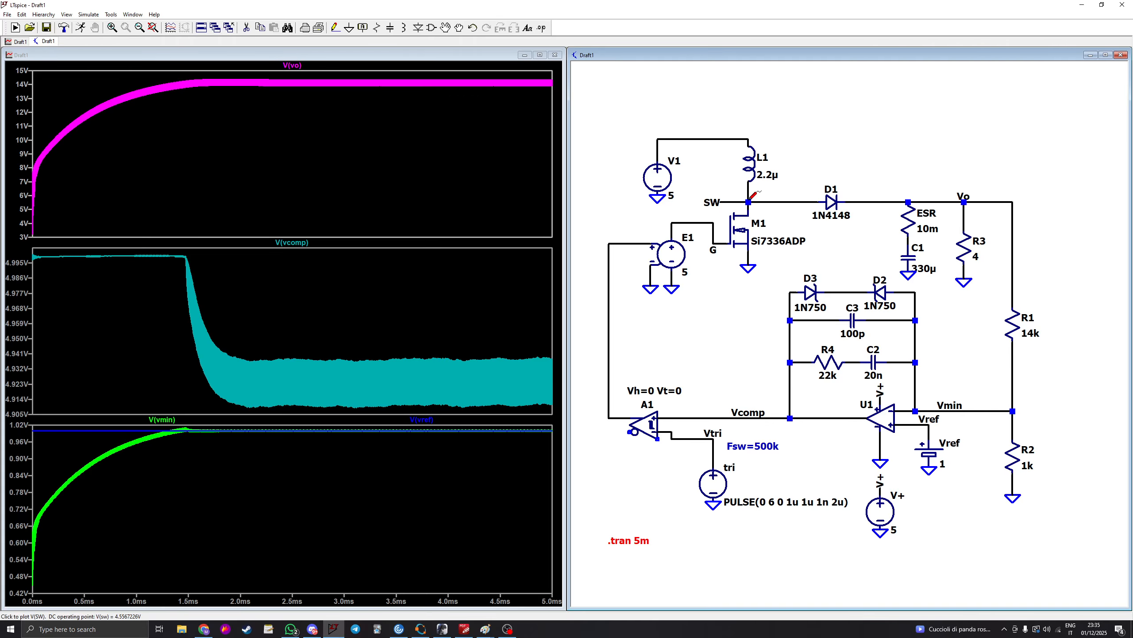
scroll(795, 294, "up", 1)
scroll(913, 293, "up", 1)
scroll(913, 293, "down", 2)
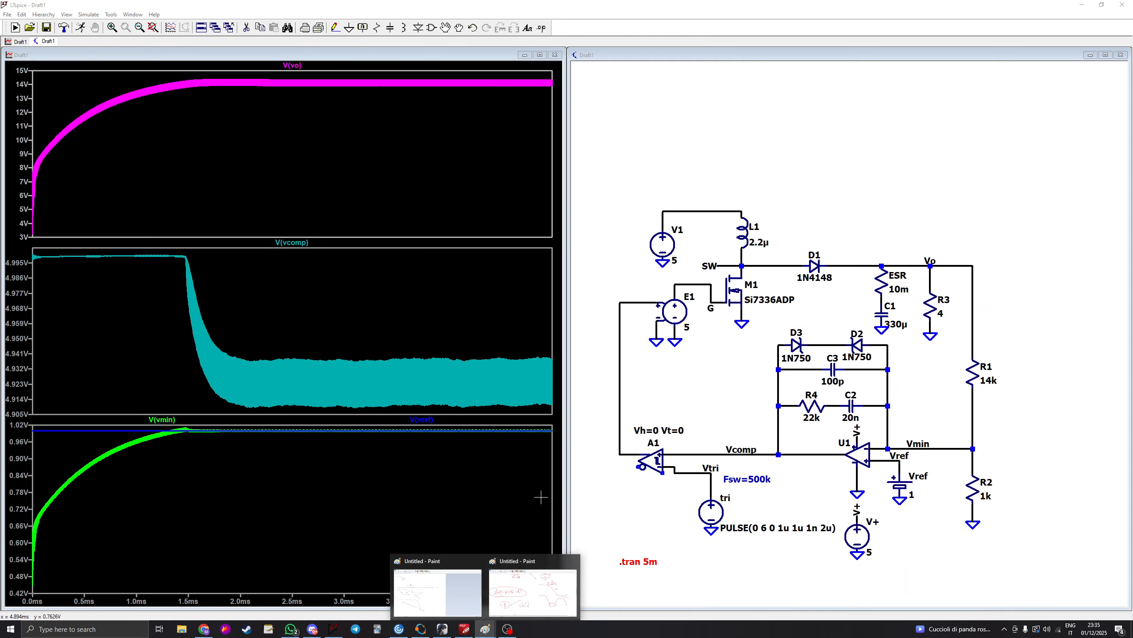
Step: Switch to the Paint drawing and sketch a falling step curve and a rising step curve in red on blank canvas
left_click(538, 594)
scroll(444, 561, "down", 5)
scroll(444, 561, "down", 3)
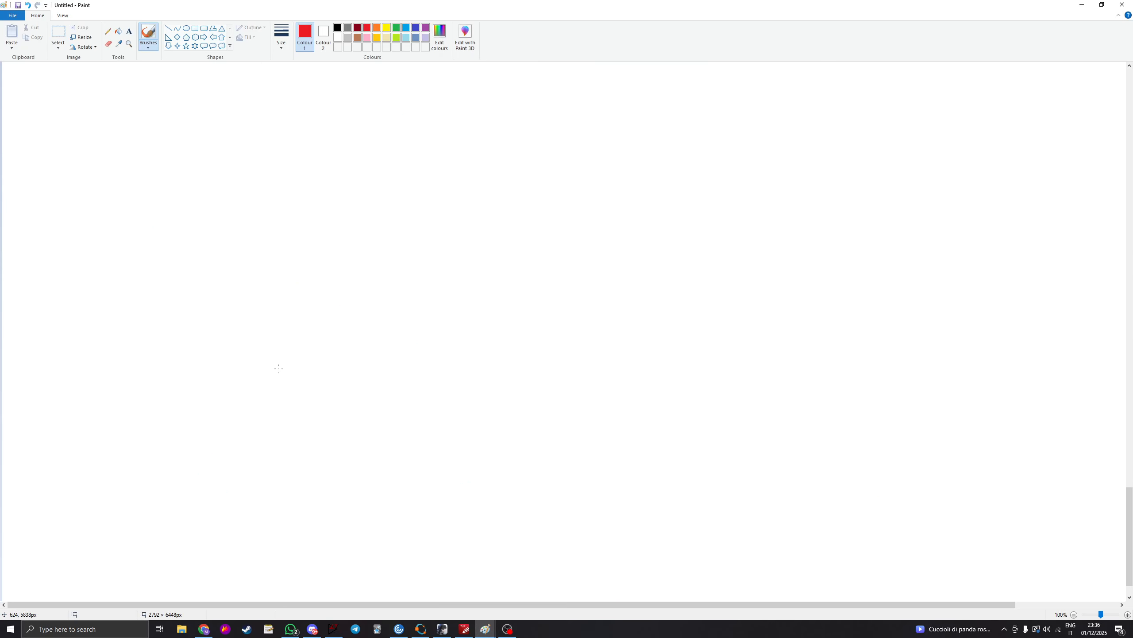
mouse_move(133, 205)
left_mouse_down()
mouse_move(450, 538)
mouse_move(689, 559)
mouse_move(939, 206)
mouse_move(1068, 202)
left_mouse_up()
scroll(690, 558, "down", 2)
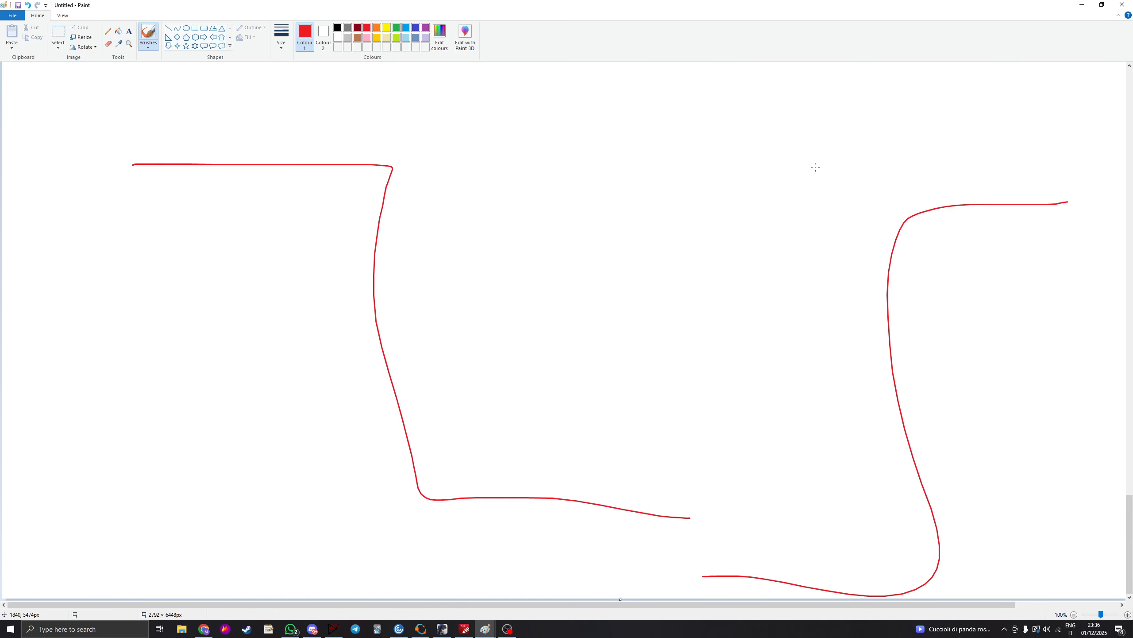
Step: Add a curved arrow pointing at the rising step curve and a ringing waveform over that step
mouse_move(813, 167)
left_mouse_down()
mouse_move(874, 363)
mouse_move(854, 330)
mouse_move(851, 368)
mouse_move(857, 352)
left_mouse_up()
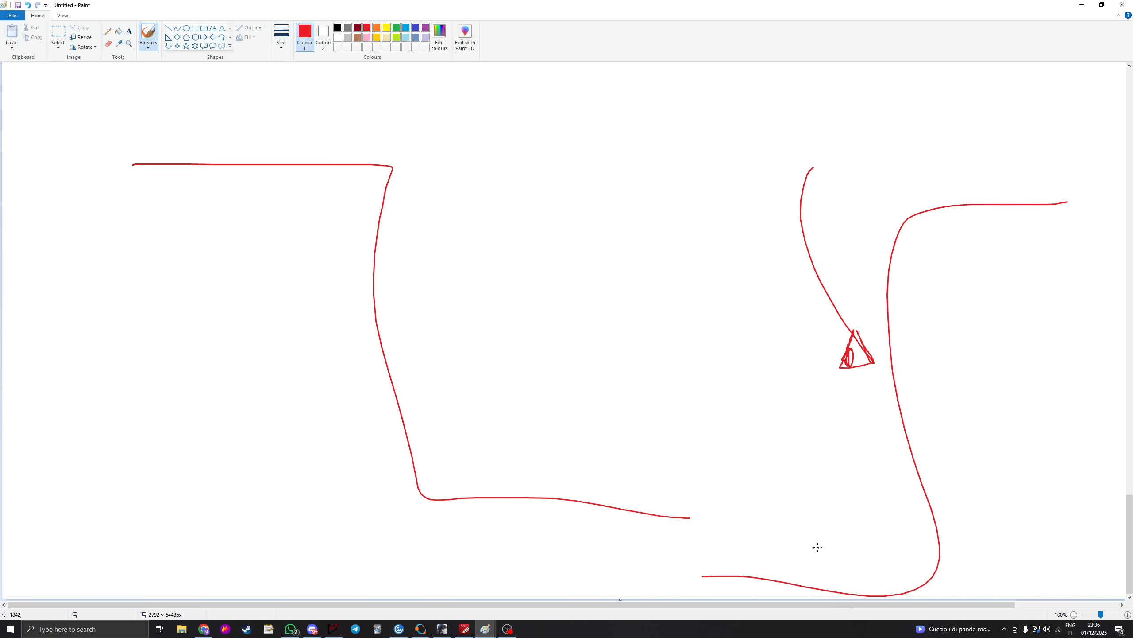
mouse_move(735, 564)
left_mouse_down()
mouse_move(871, 571)
mouse_move(895, 62)
mouse_move(973, 234)
mouse_move(991, 226)
left_mouse_up()
scroll(937, 268, "up", 6)
scroll(937, 267, "down", 3)
scroll(928, 304, "up", 3)
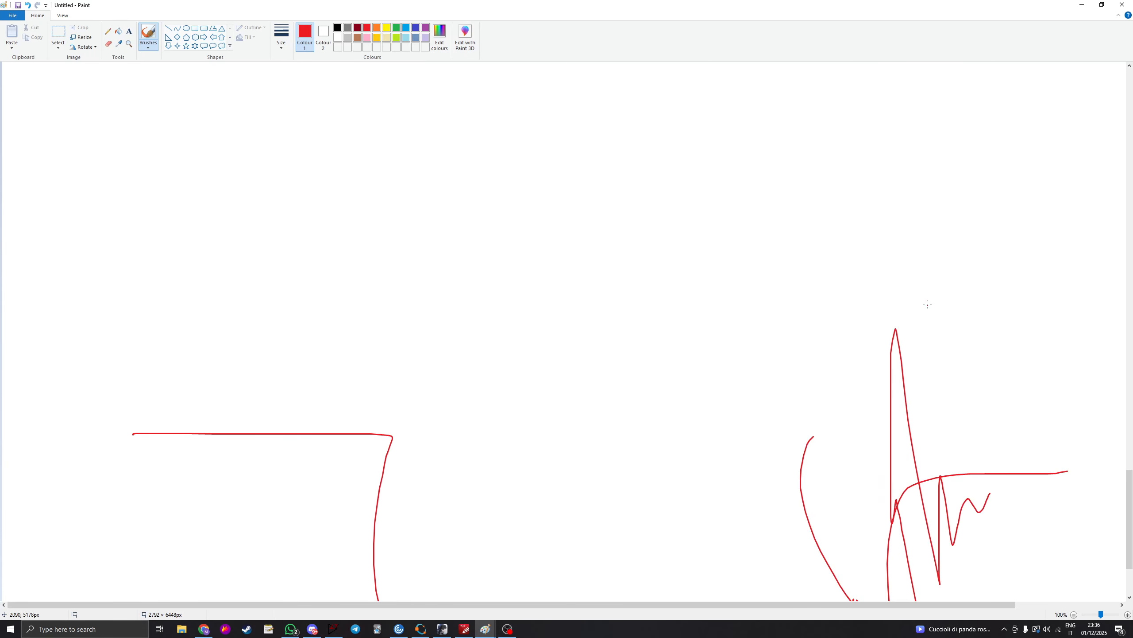
scroll(928, 304, "down", 3)
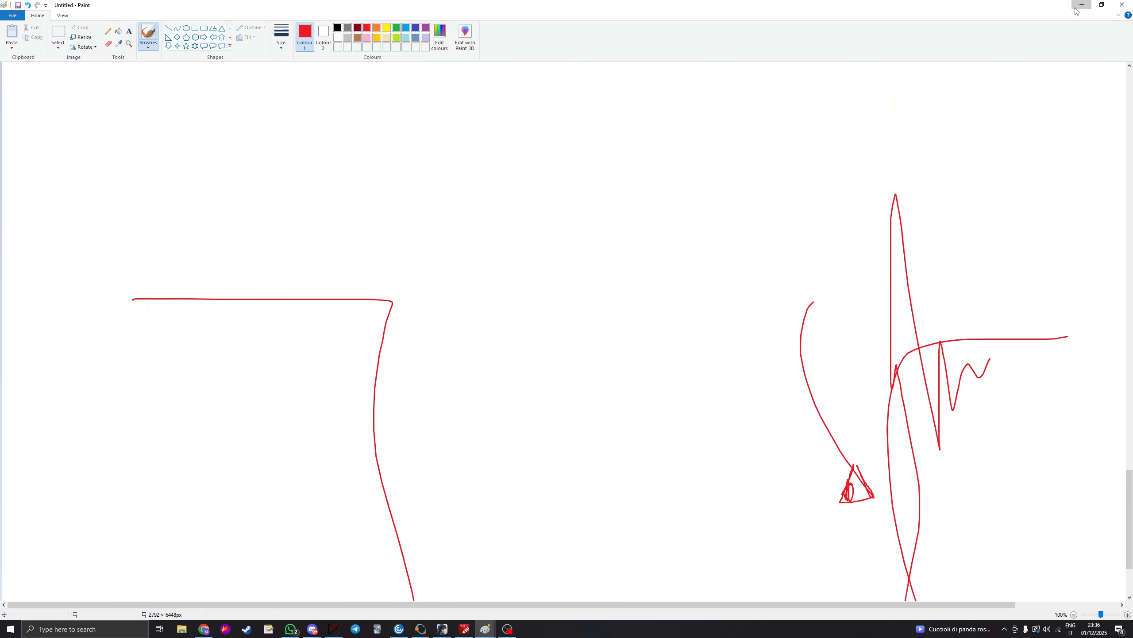
Step: Return to LTspice, set R3's value to R=If(time>4m,1k,4)) and try to run the simulation
left_click(1082, 6)
scroll(982, 346, "up", 3)
scroll(981, 346, "up", 2)
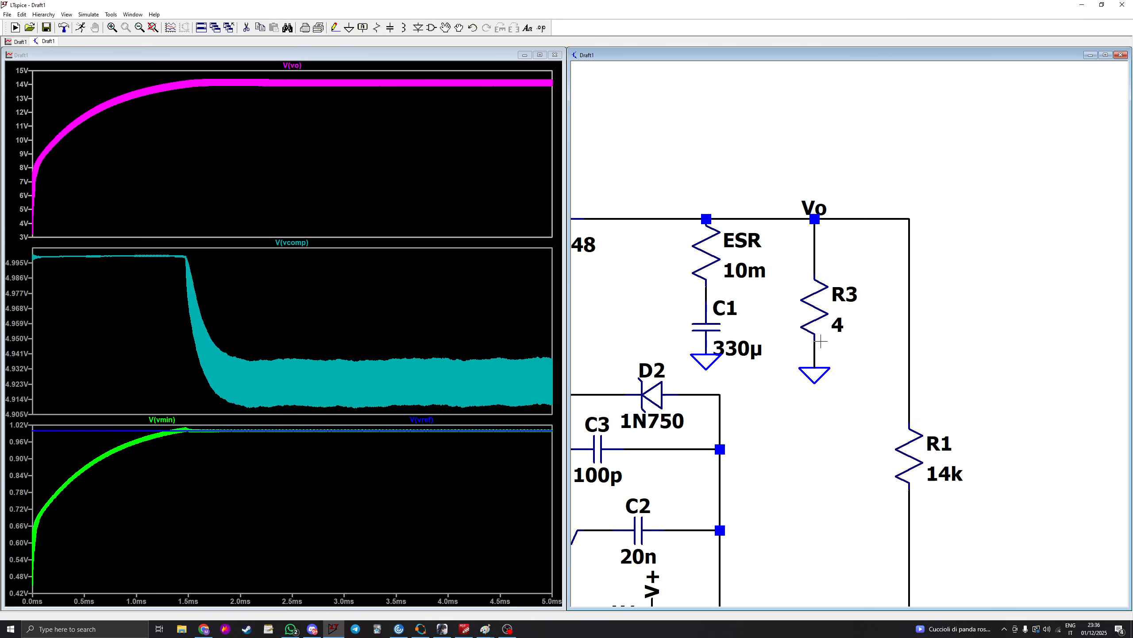
right_click(841, 329)
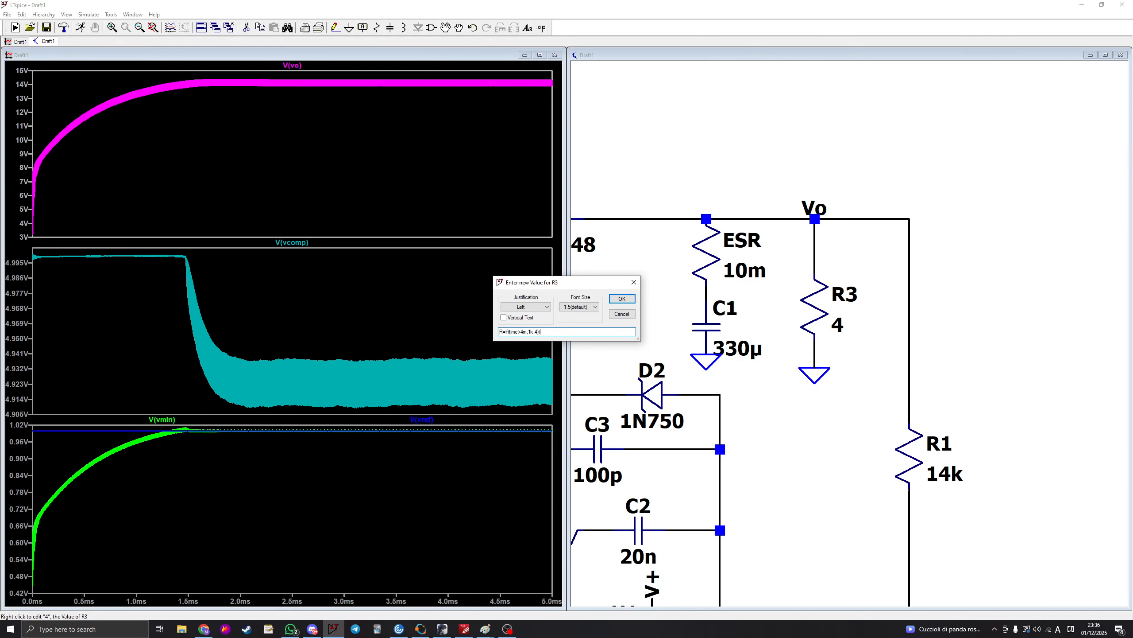
key("Return")
scroll(995, 299, "down", 2)
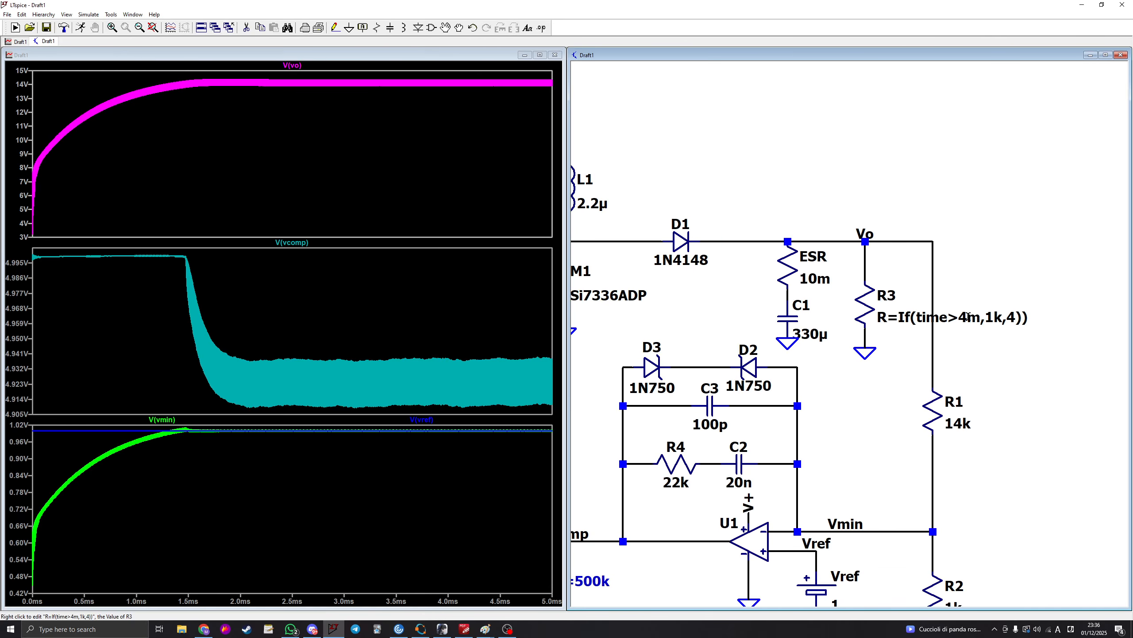
left_click(80, 28)
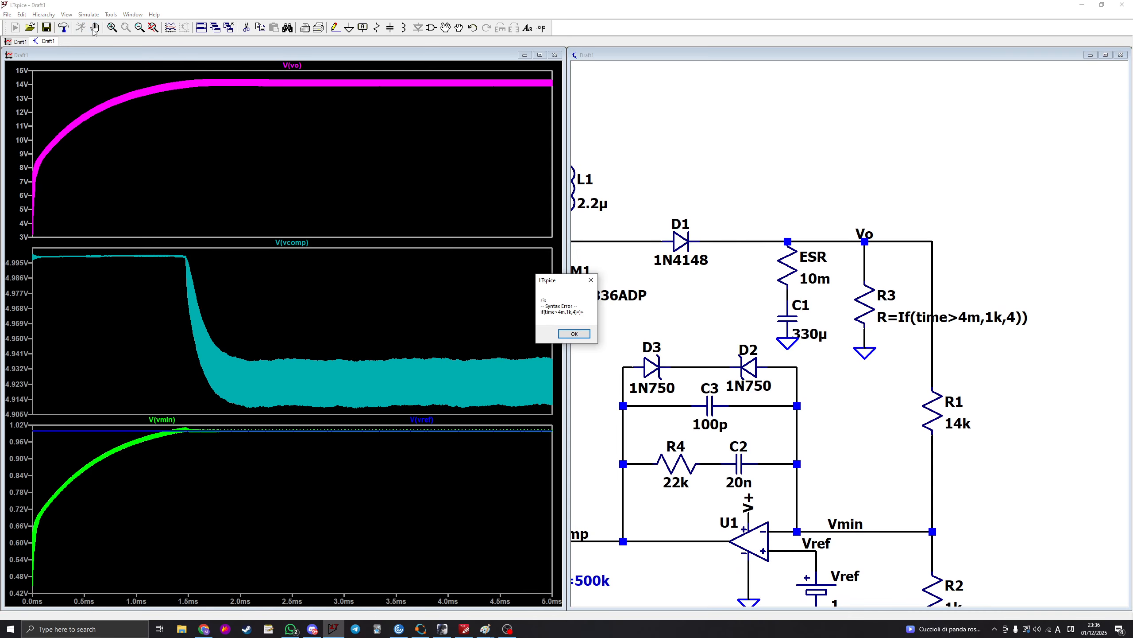
left_click(574, 334)
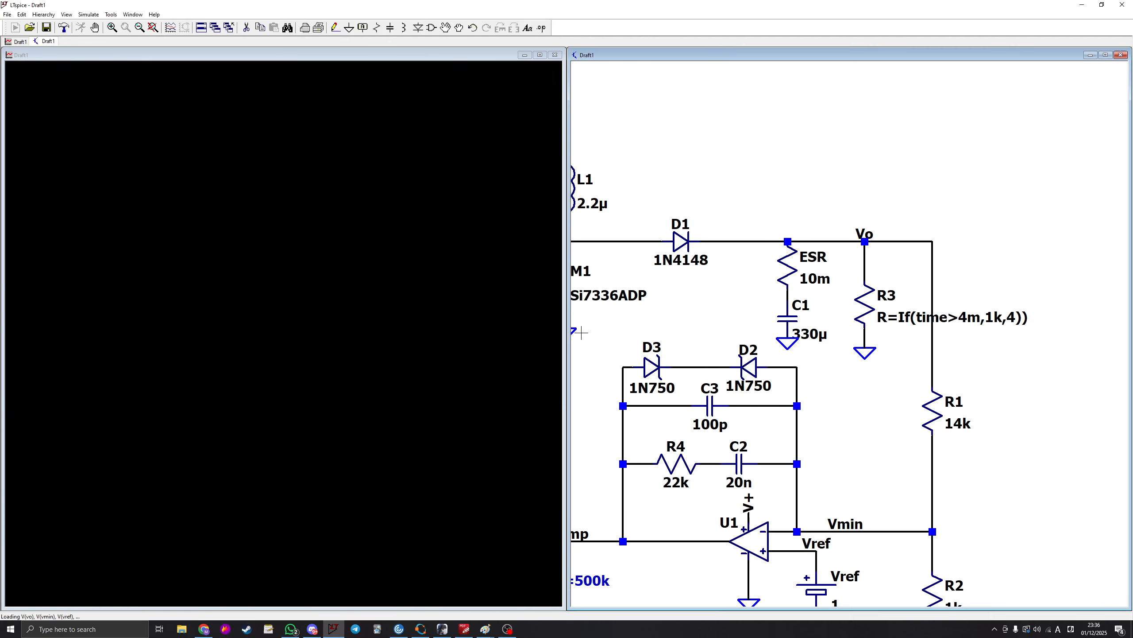
Step: Capitalize the function name in R3's value so it reads R=IF(time>4m,1k,4))
right_click(872, 311)
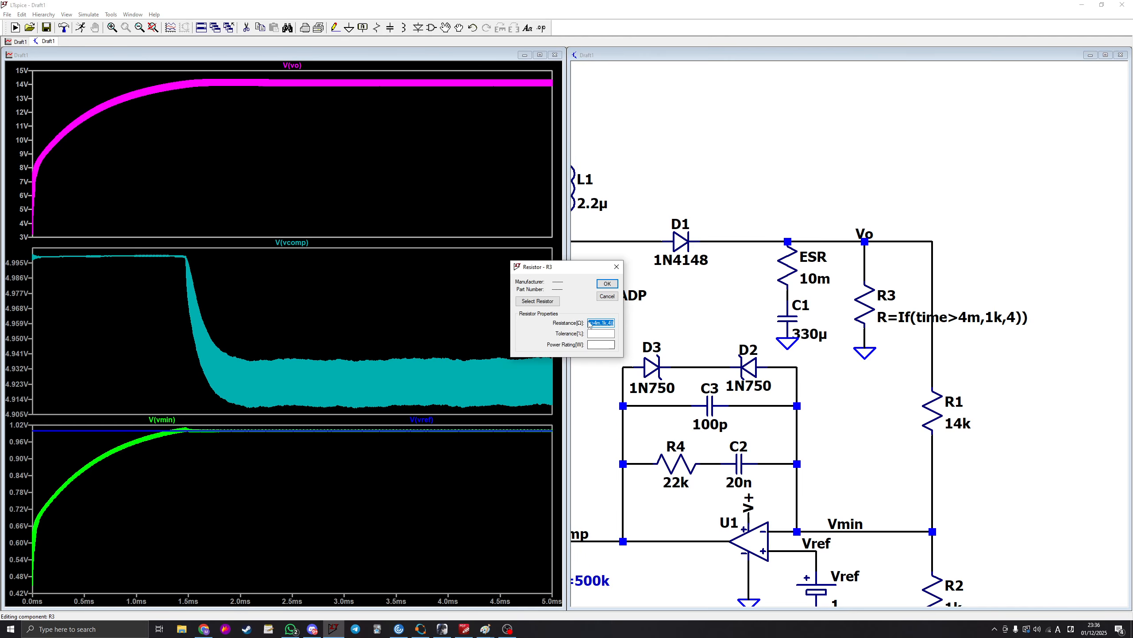
left_click(607, 296)
right_click(897, 321)
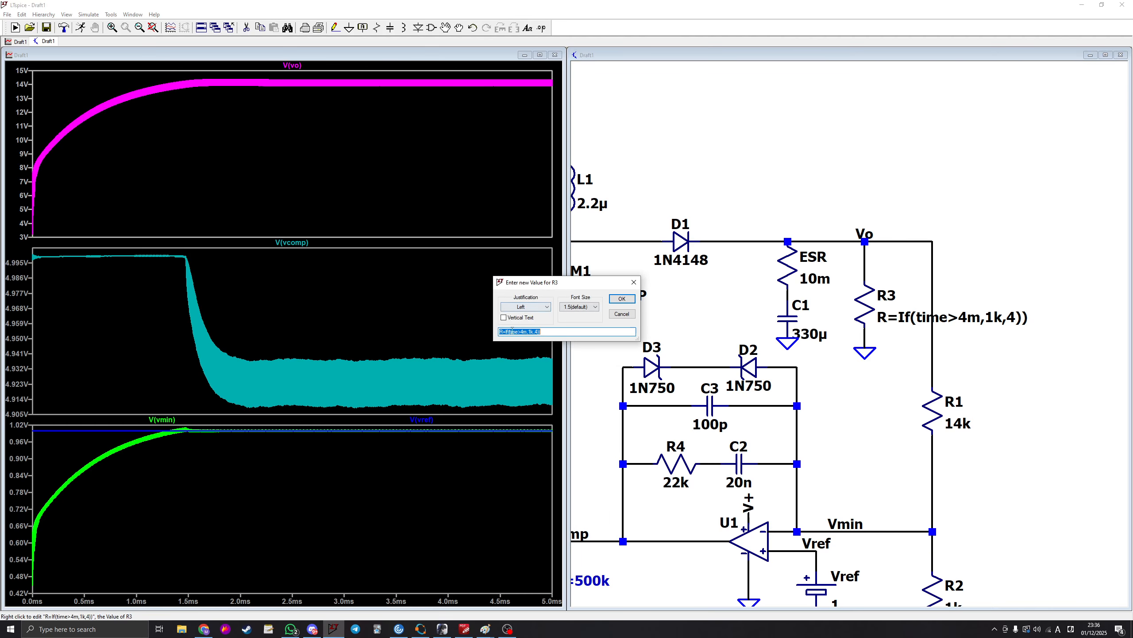
left_click(507, 332)
key("BackSpace")
type("f")
key("BackSpace")
type("F")
key("Return")
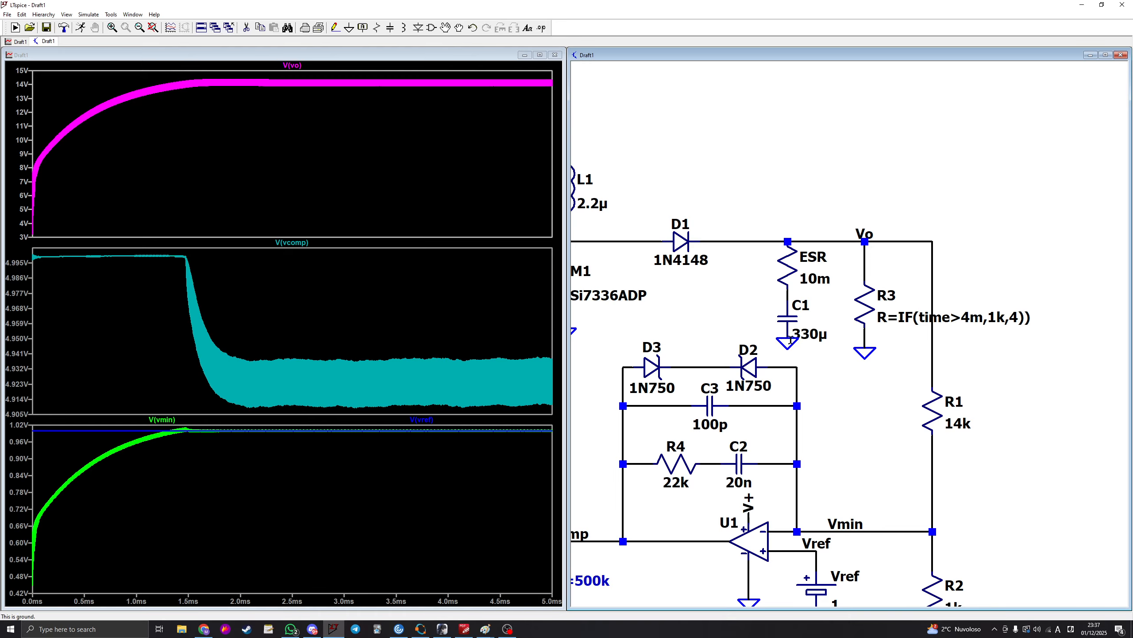
Step: Remove the extra closing parenthesis so R3's value reads R=IF(time>4m,1k,4) and rerun the simulation
right_click(962, 317)
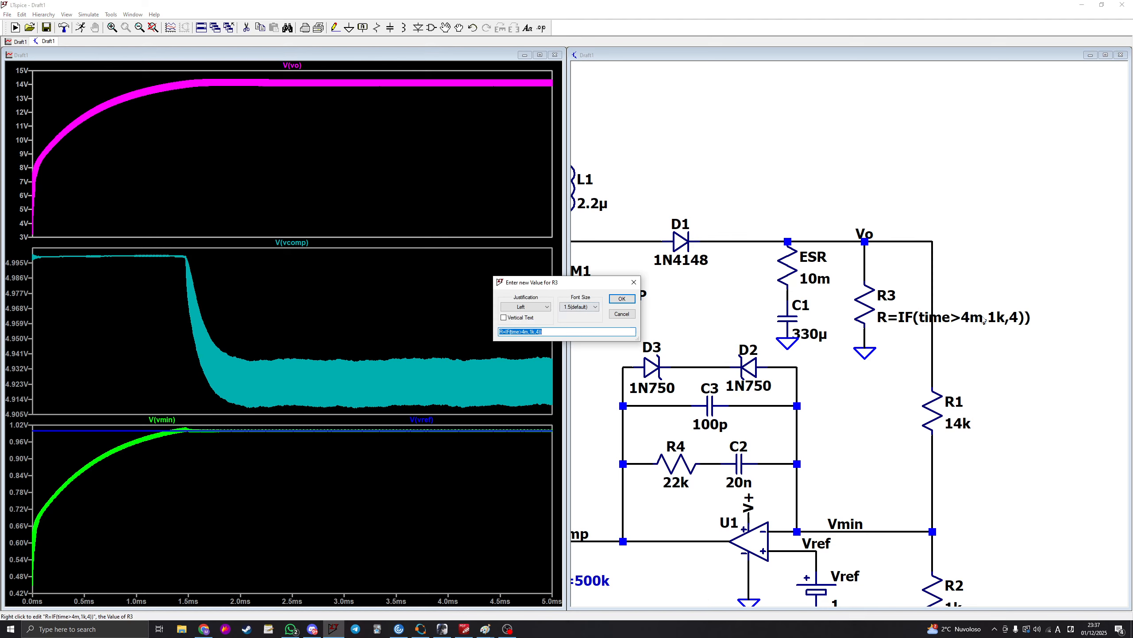
key("Return")
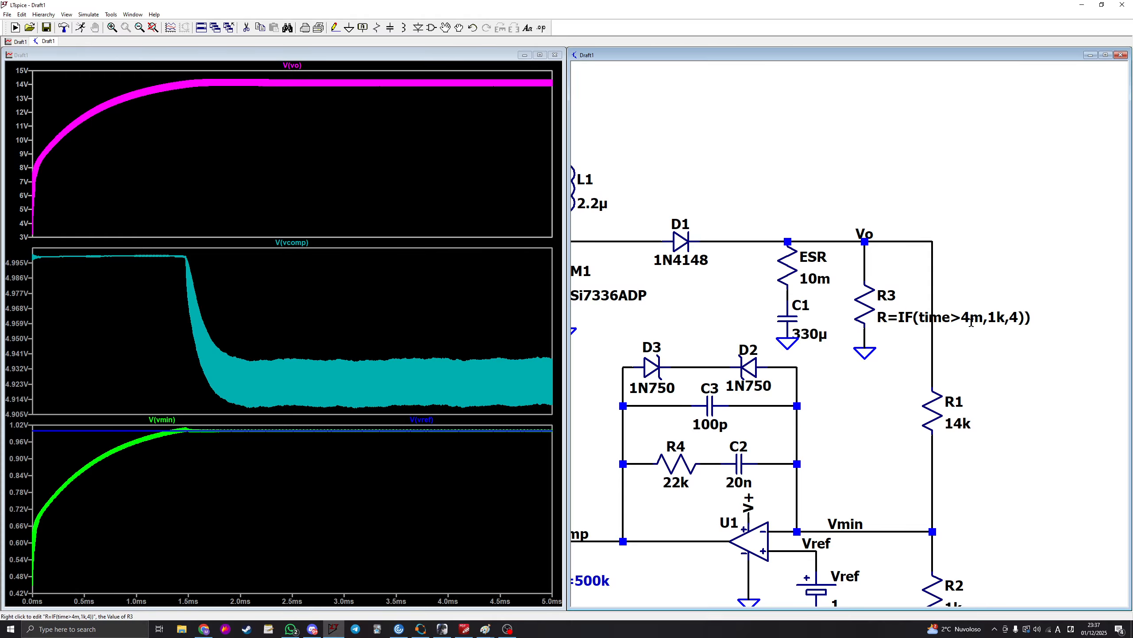
right_click(967, 318)
left_click(564, 331)
key("BackSpace")
key("Return")
left_click(80, 28)
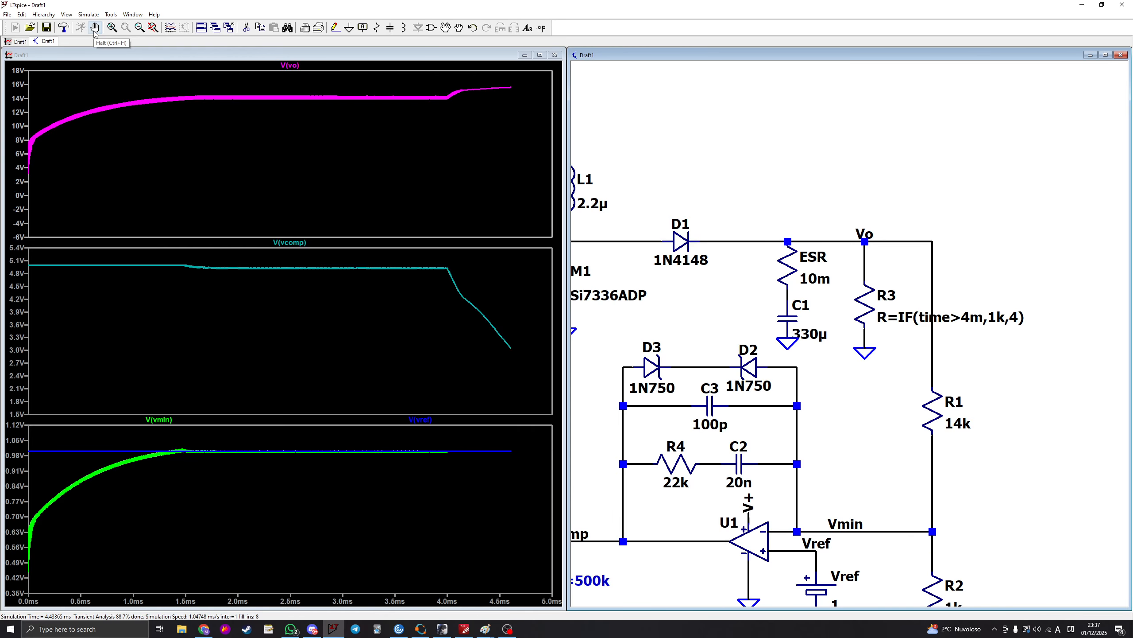
Step: Plot the current through R3 and rerun the simulation with R3's value set to R=IF(time>4m,4,1k)
left_click(865, 307)
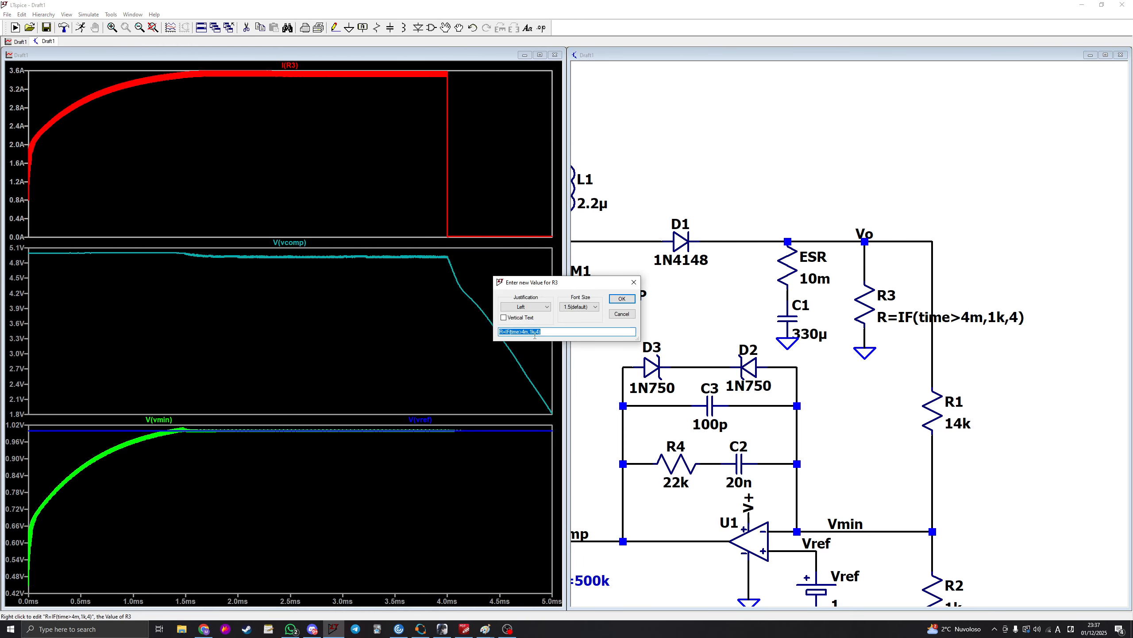
left_click(530, 330)
key("Return")
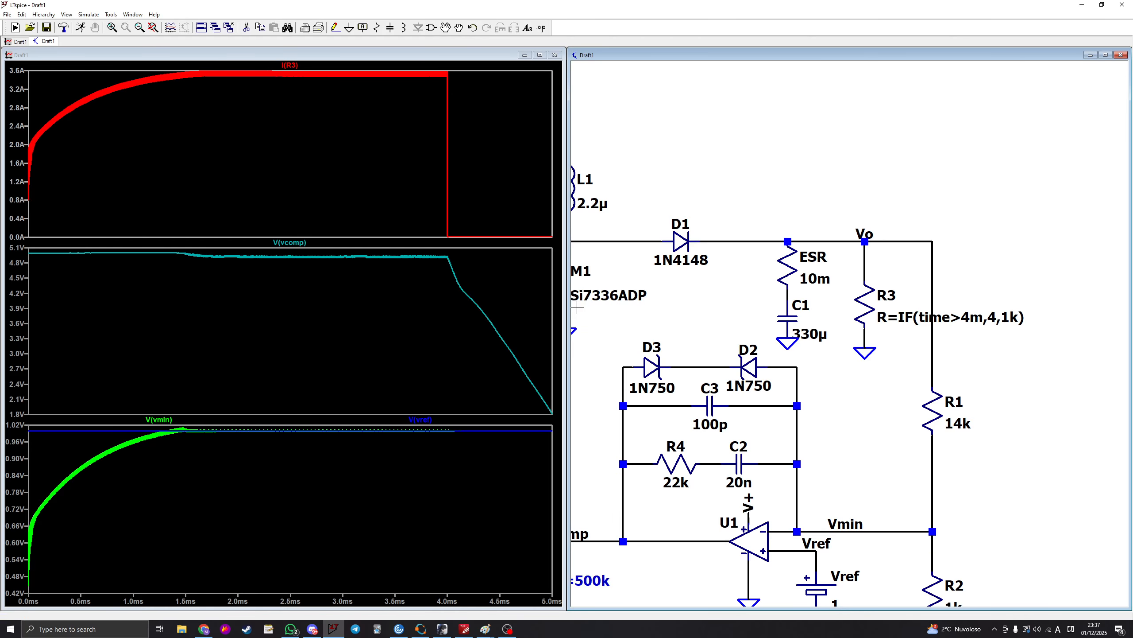
left_click(80, 28)
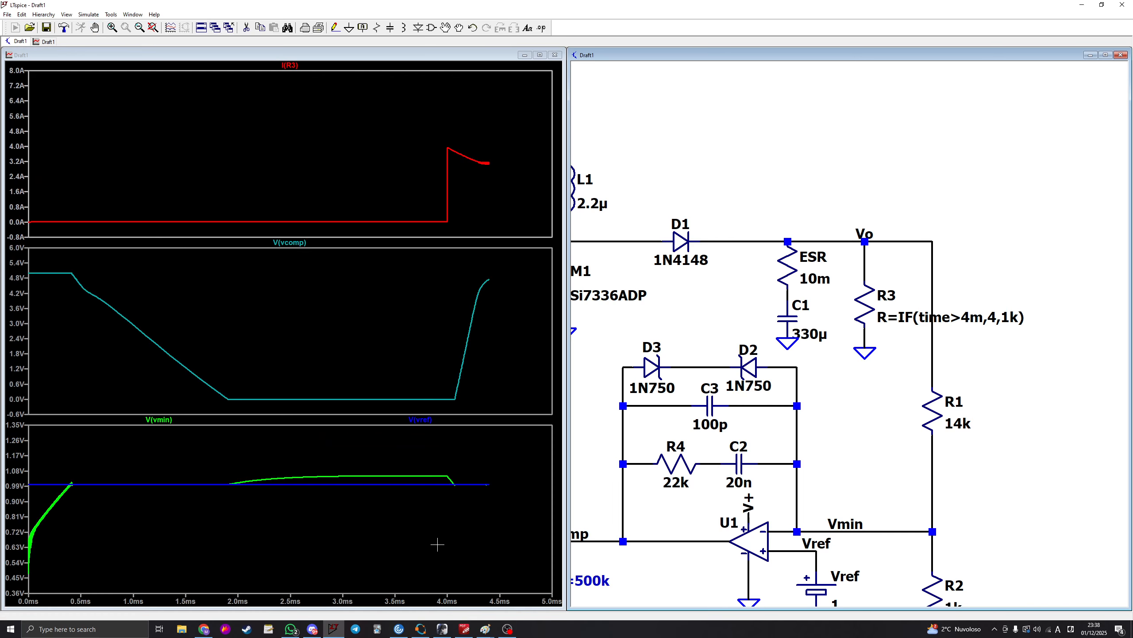
Step: Set the transient simulation's stop time to 10m and rerun it
scroll(650, 523, "down", 6)
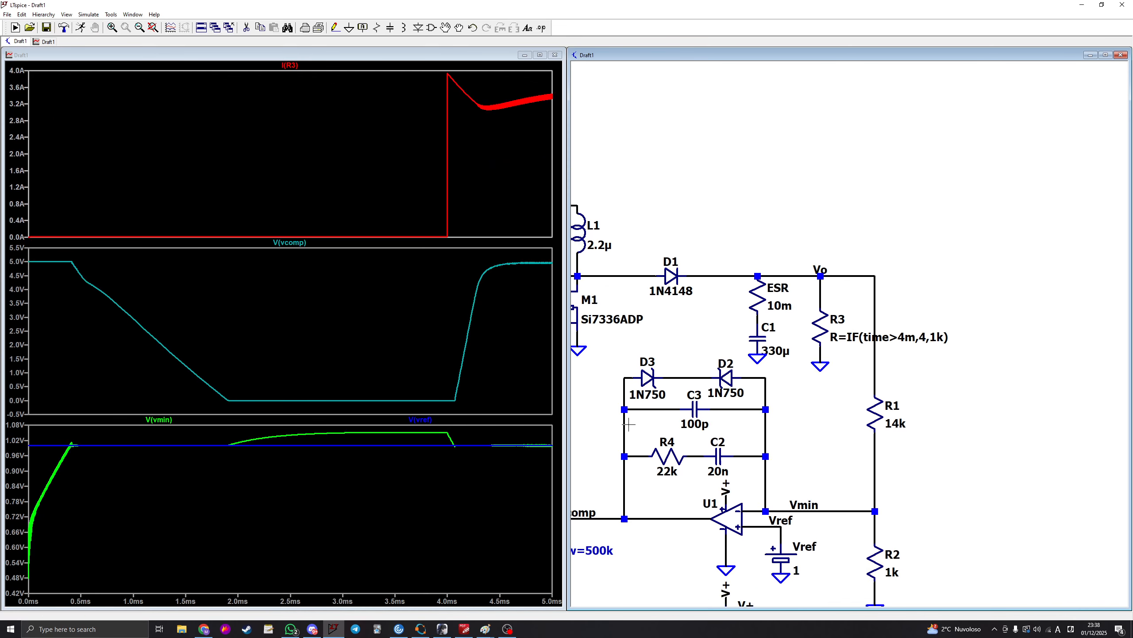
scroll(649, 524, "up", 6)
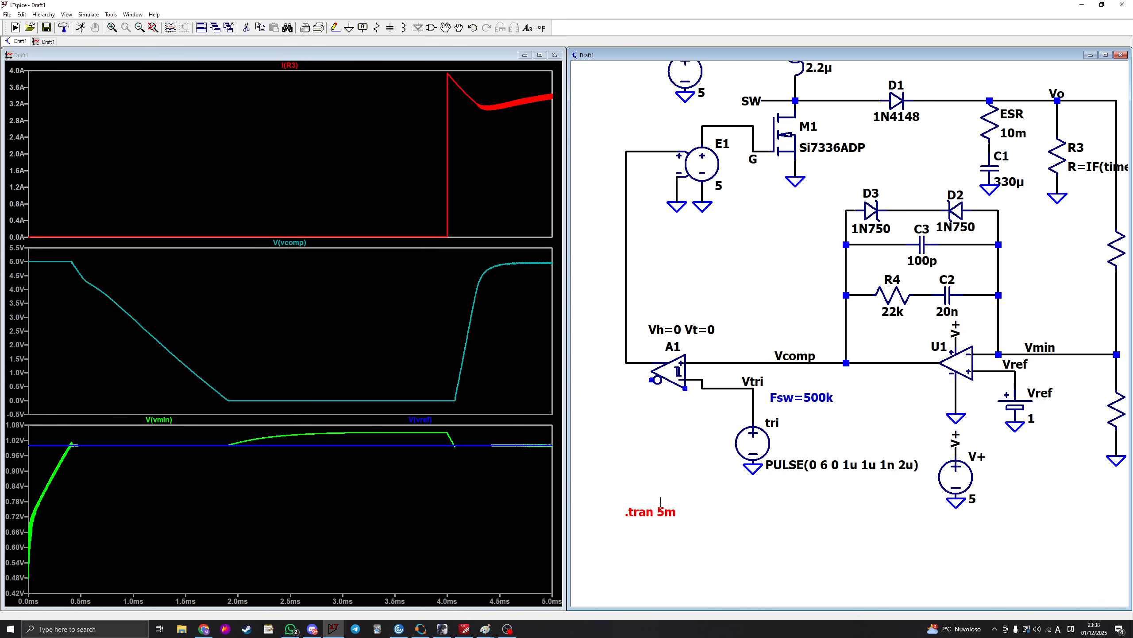
right_click(654, 511)
left_click_drag(638, 272, 599, 267)
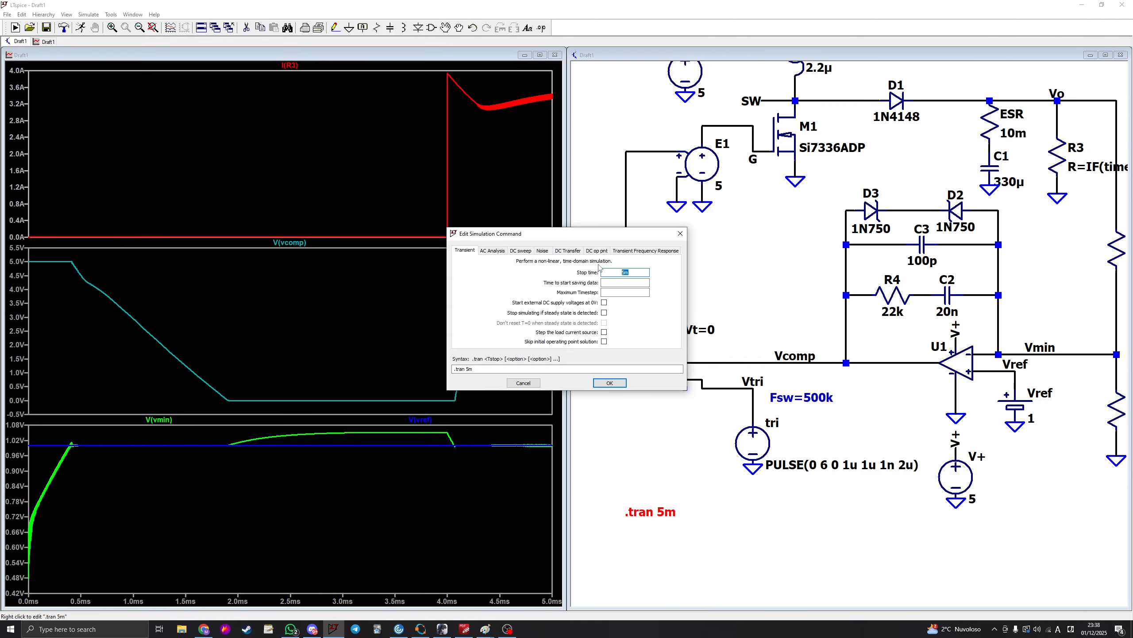
type("10m")
key("Return")
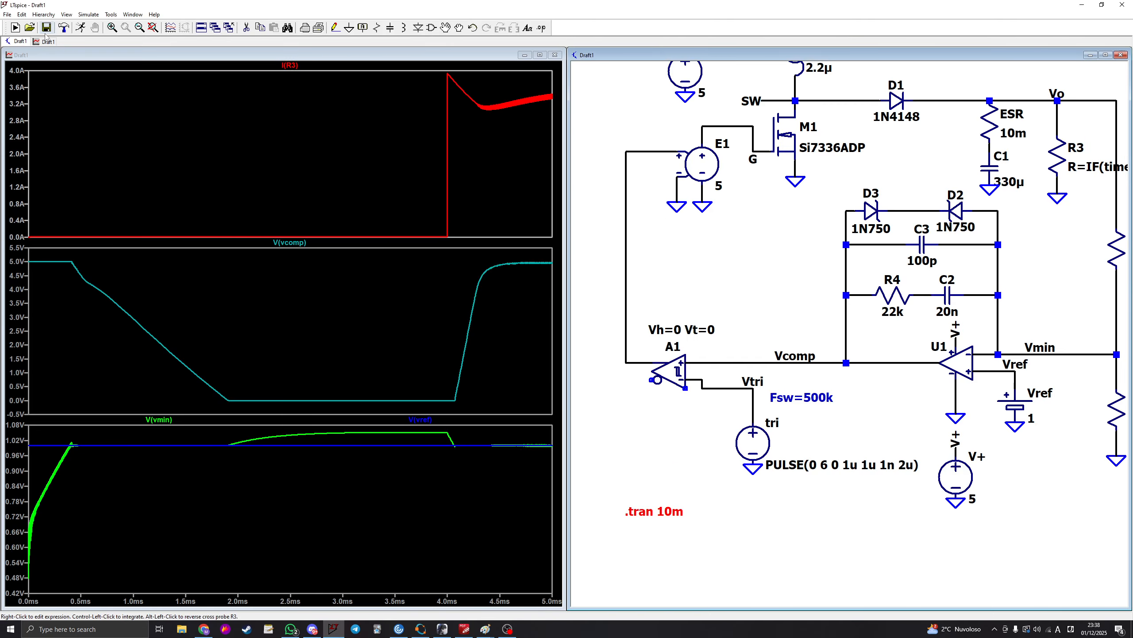
left_click(79, 28)
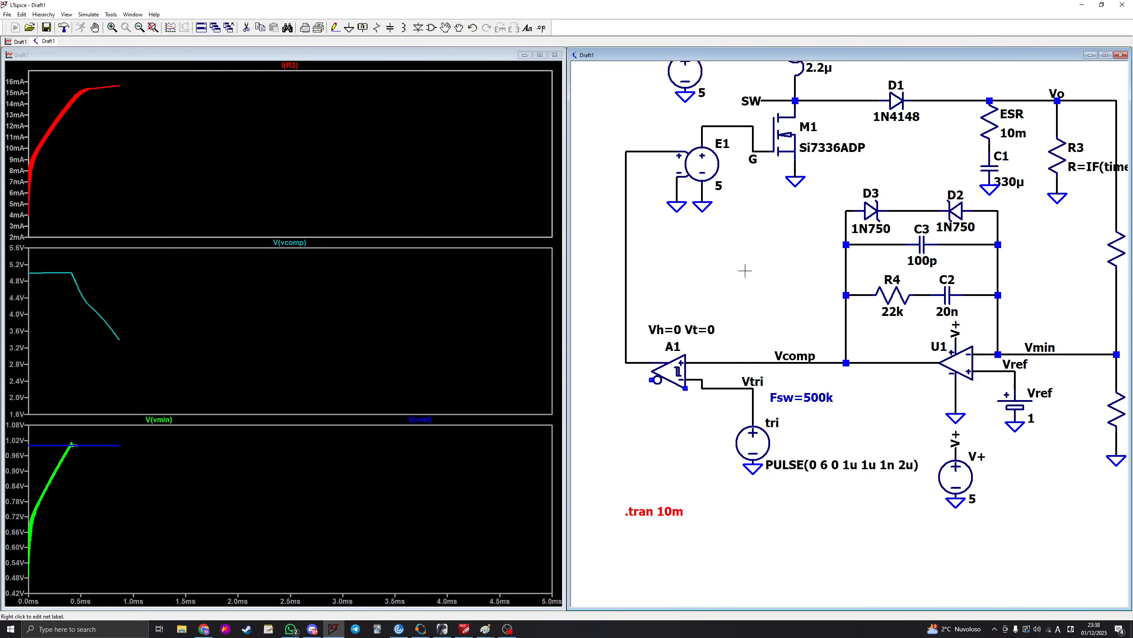
Step: Plot Vo in place of R3's current and examine its waveform around the load step at 4 ms
left_click_drag(746, 265, 598, 287)
left_click(922, 121)
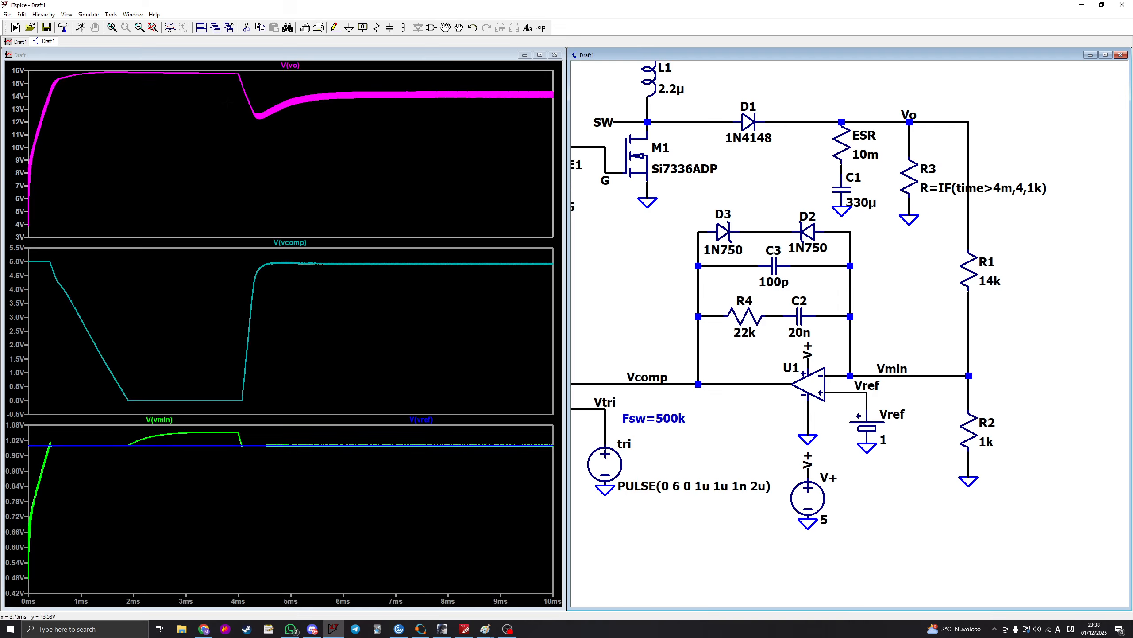
left_click_drag(224, 72, 333, 127)
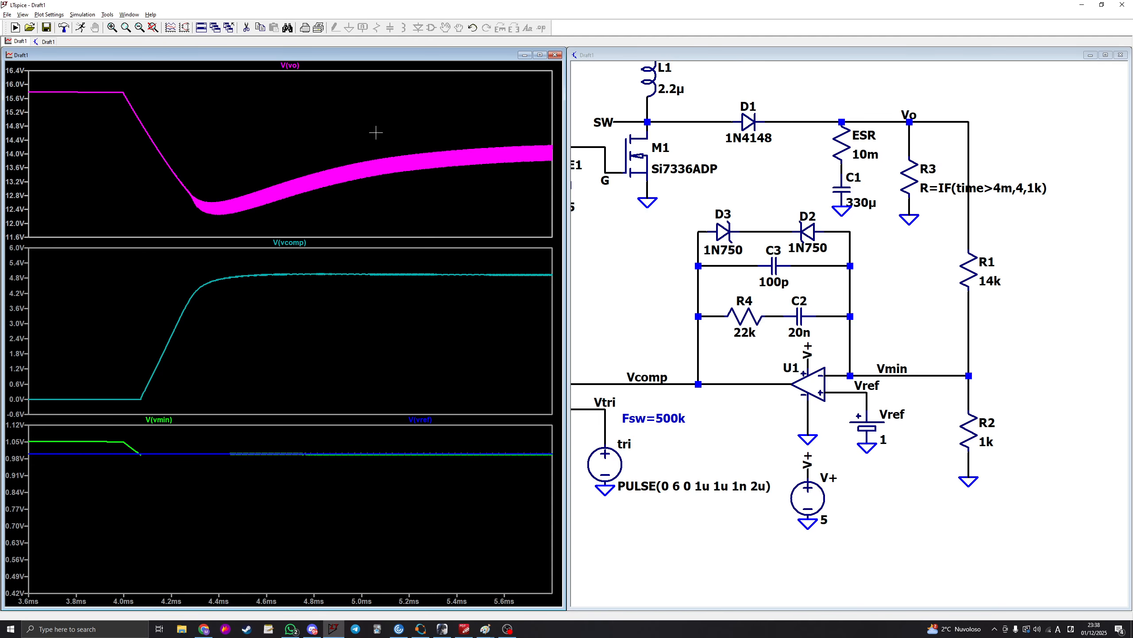
right_click(291, 109)
left_click(311, 116)
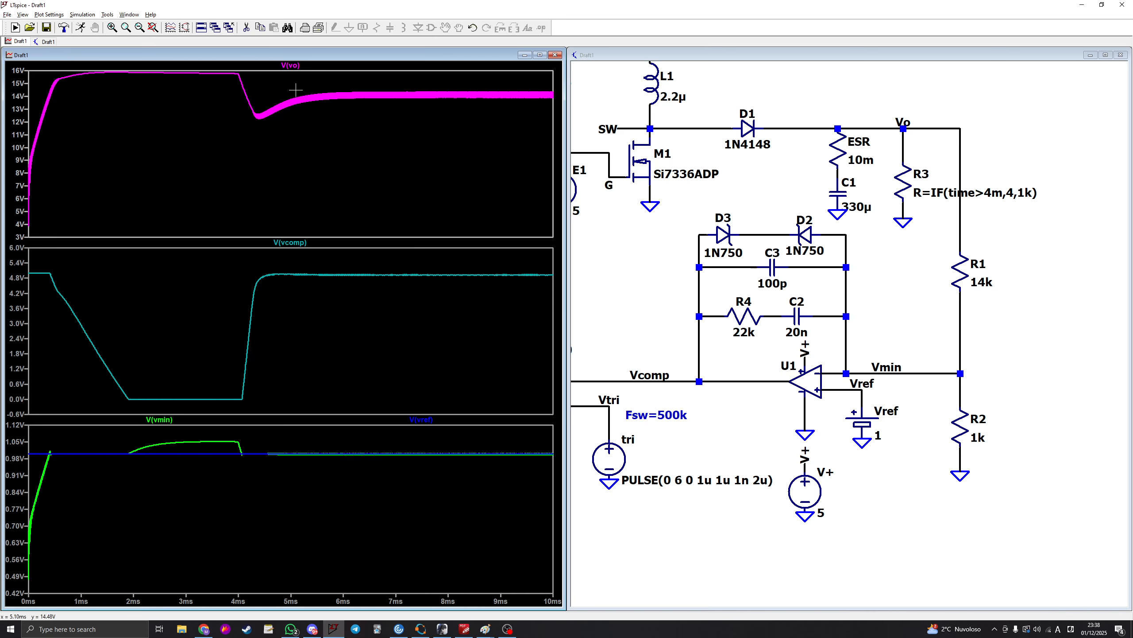
Step: Set compensation resistor R4's value to 10k
right_click(744, 333)
type("10k")
key("Return")
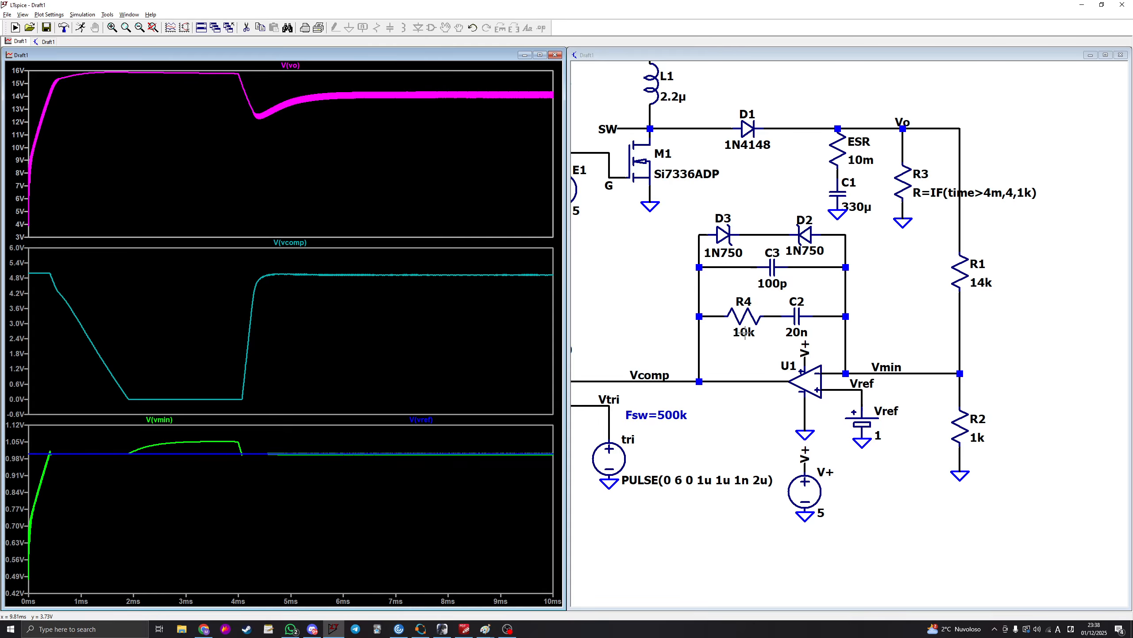
Step: Rerun the simulation with R4 set to 1k and remove the Vcomp plot pane
right_click(745, 332)
type("1k")
key("Return")
left_click(80, 27)
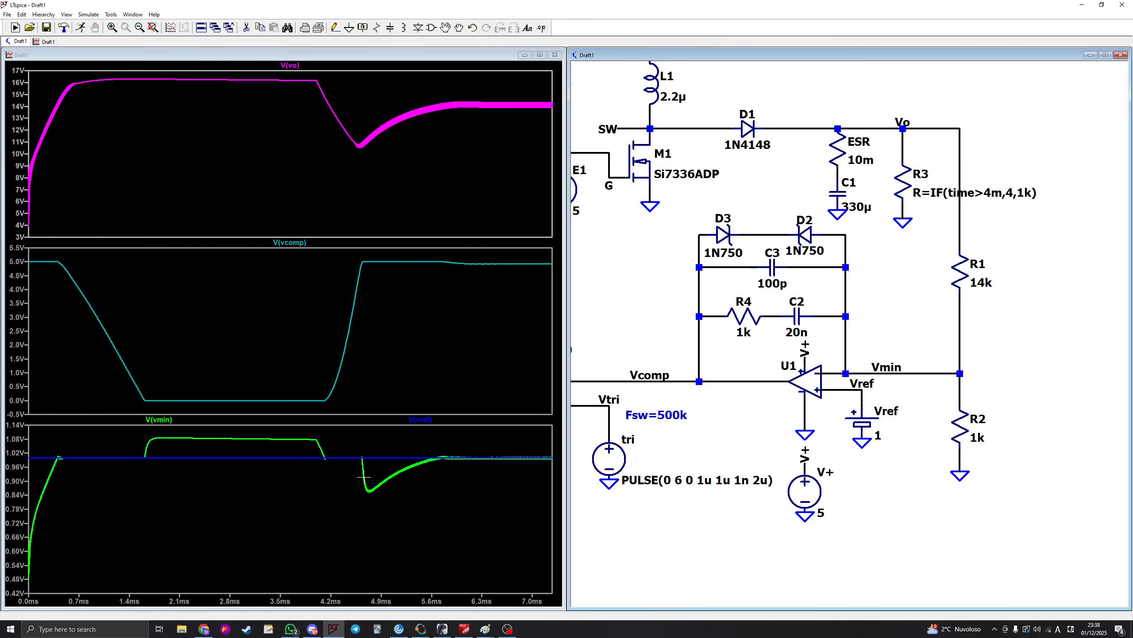
right_click(196, 346)
left_click(312, 390)
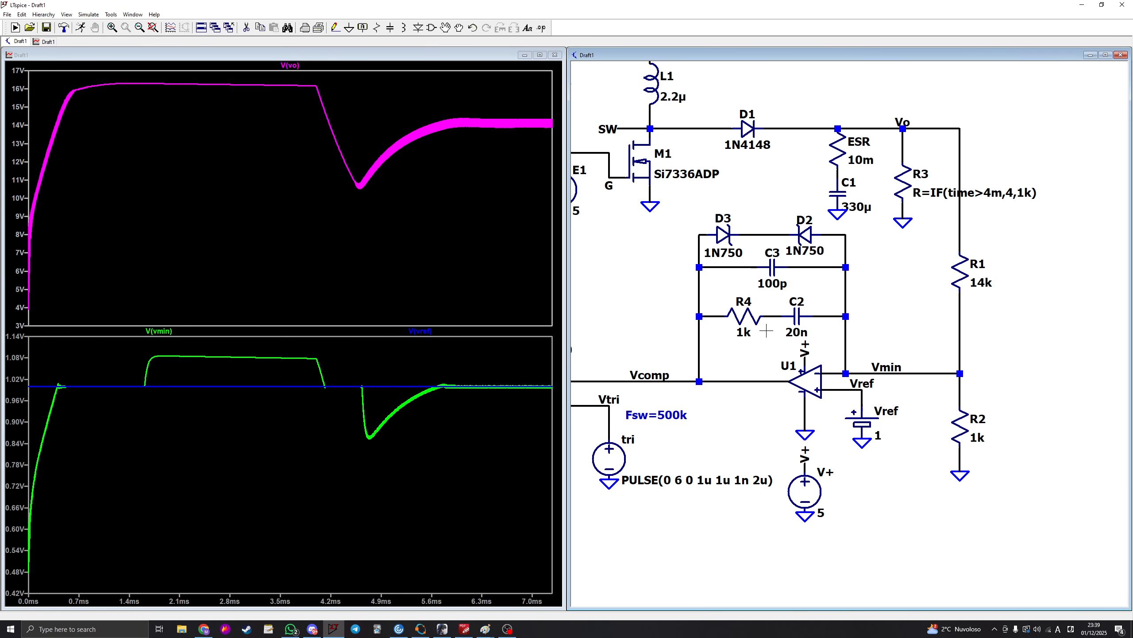
Step: Rerun the simulation with R4 set to 100k and examine Vo around the 4 ms load step
right_click(746, 330)
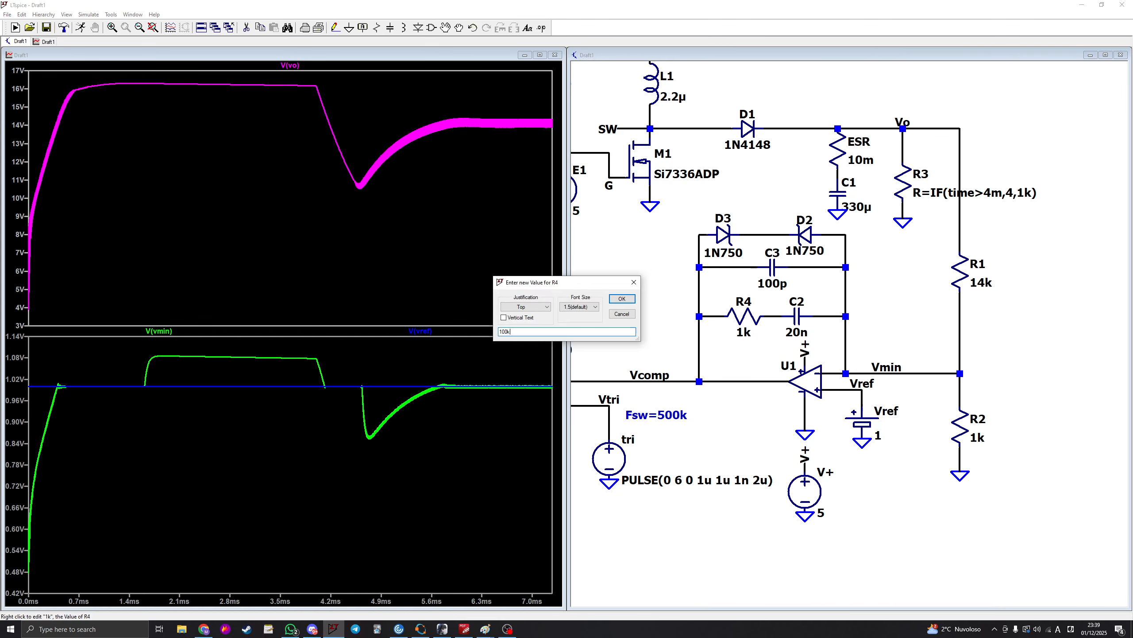
key("Return")
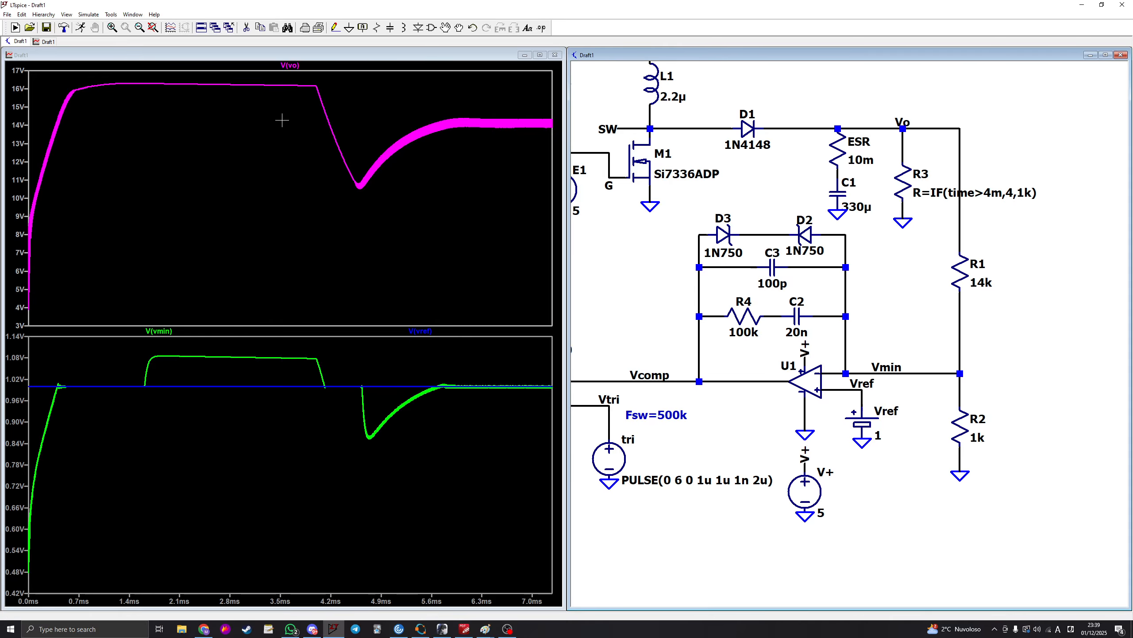
left_click(80, 27)
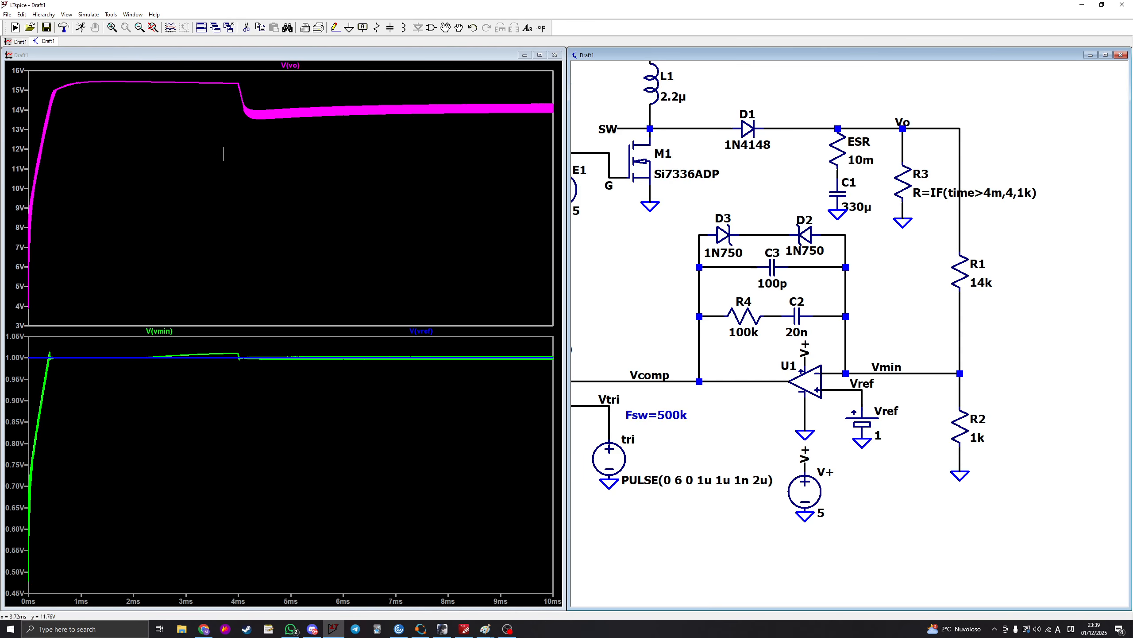
left_click_drag(220, 86, 293, 142)
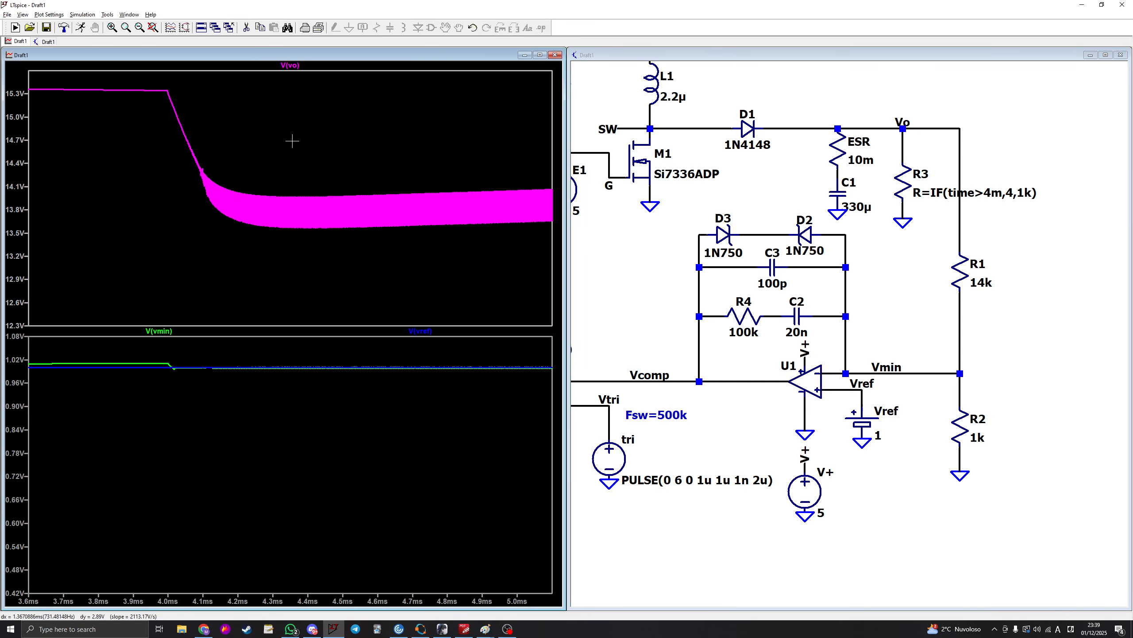
right_click(263, 147)
left_click(271, 152)
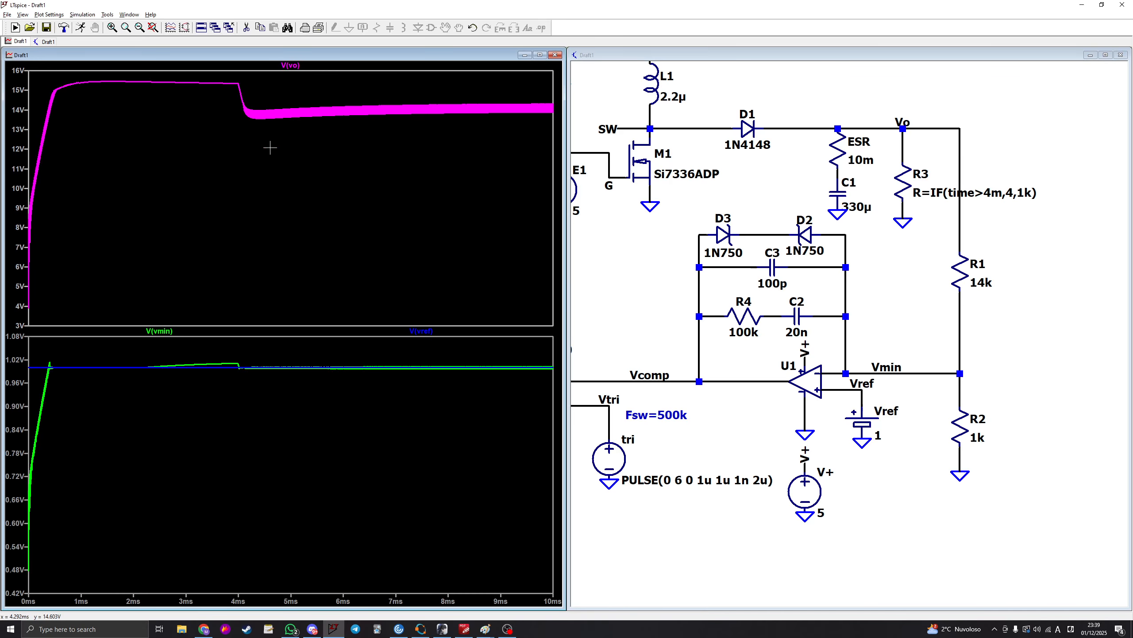
Step: Set R4's value to 20k and rerun the simulation
right_click(750, 341)
type("20k")
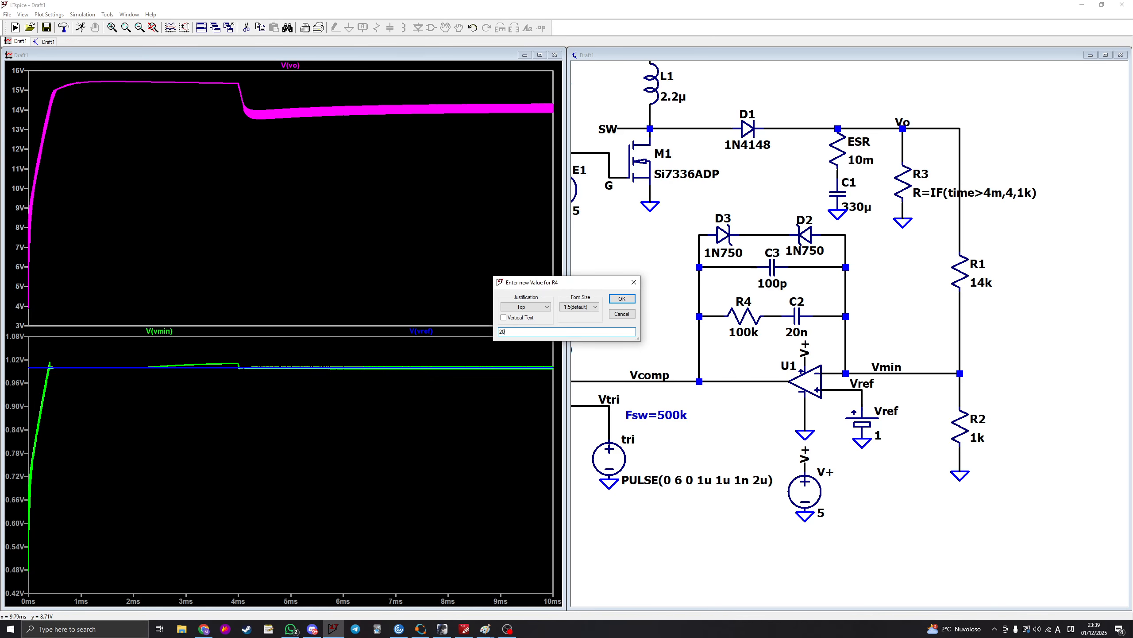
key("Return")
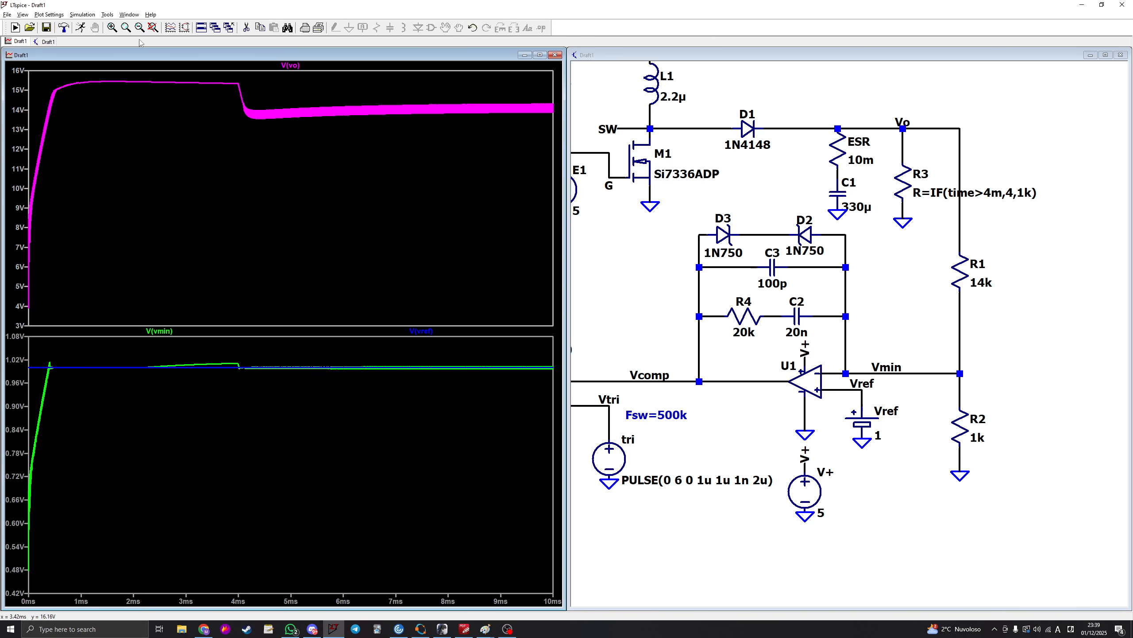
left_click(79, 28)
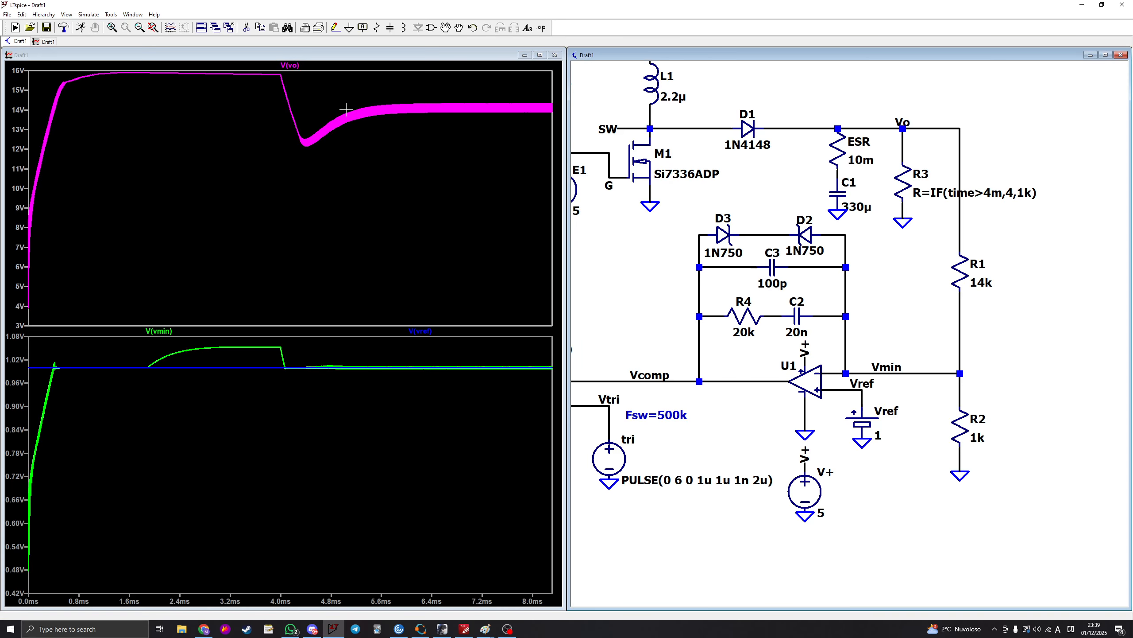
Step: Simulate with C2 set to 1n, halting the run early, and examine Vo's response around the load step
right_click(793, 333)
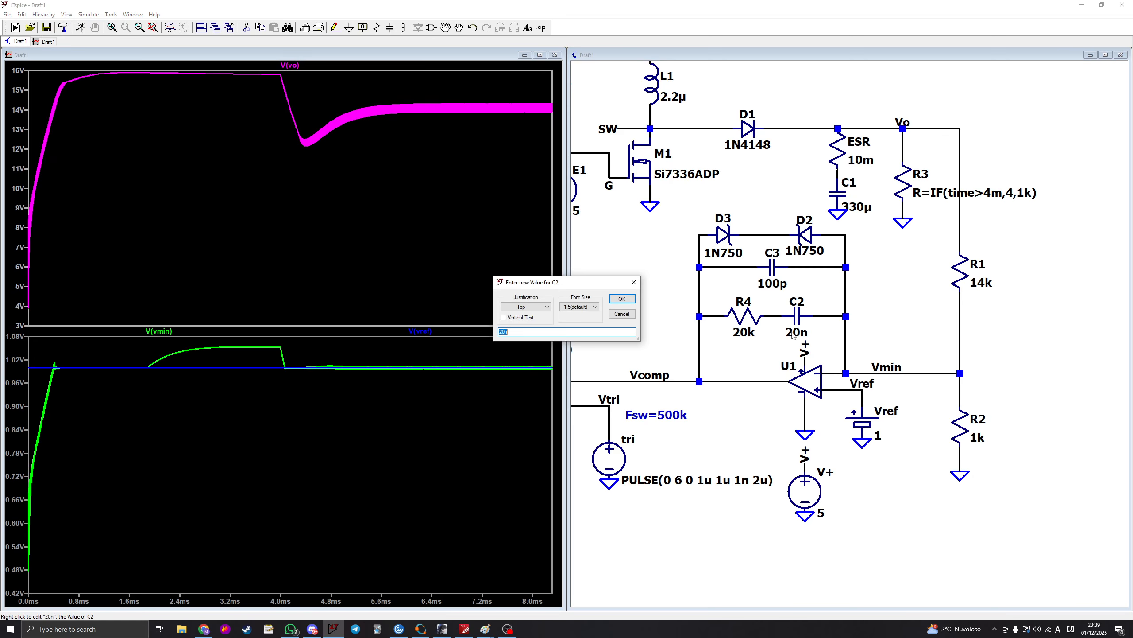
type("1n")
key("Return")
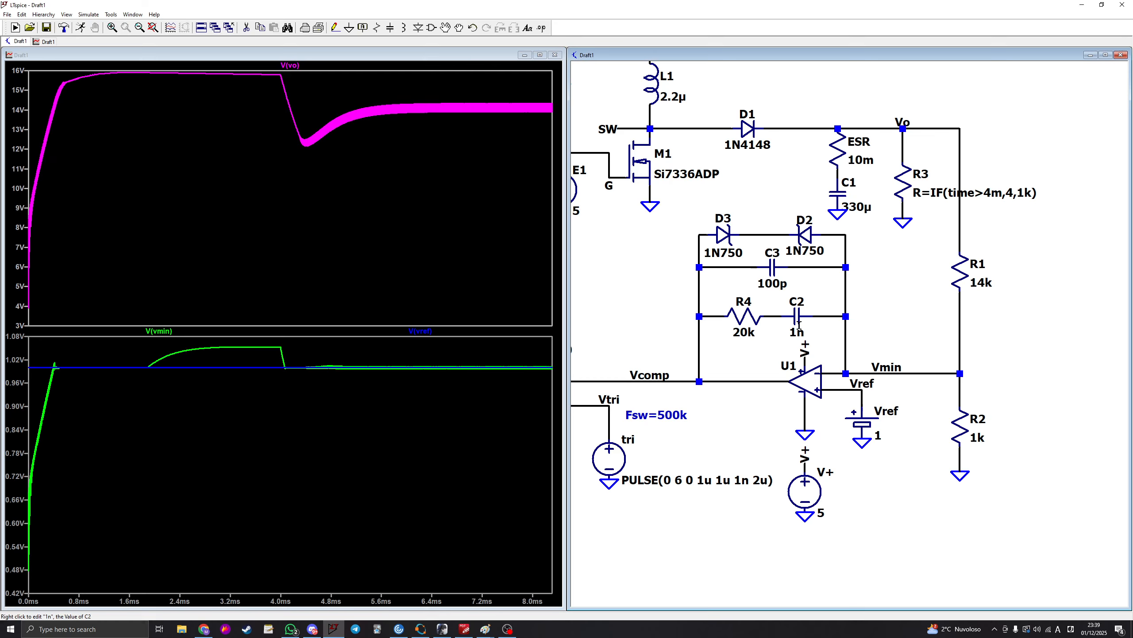
left_click(81, 28)
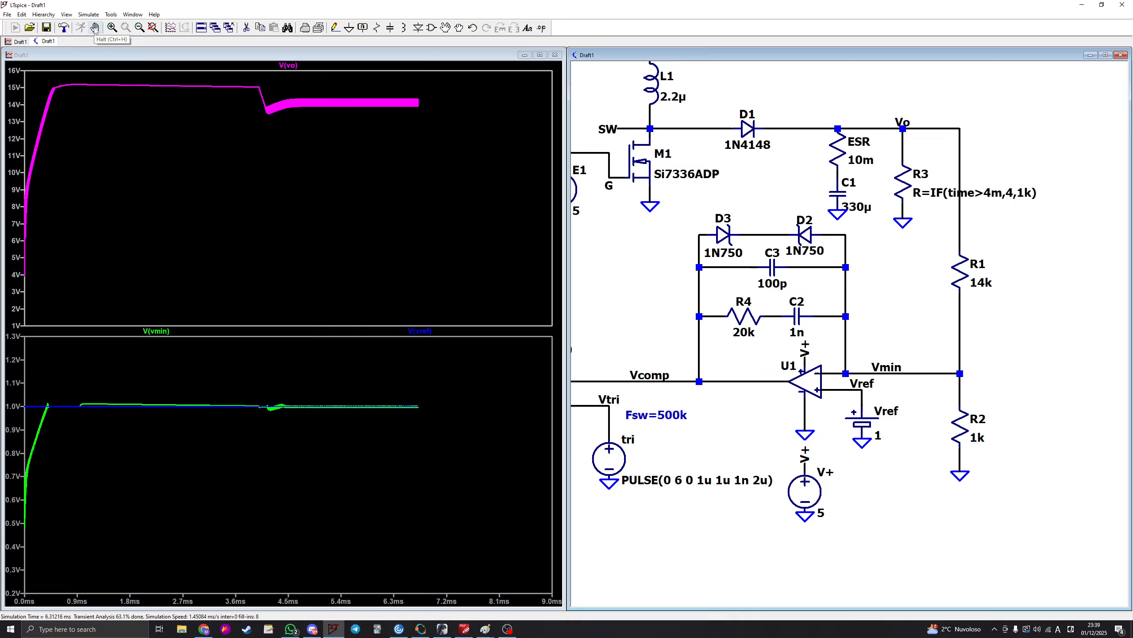
left_click(95, 27)
left_click_drag(298, 98, 371, 123)
key("ctrl+e")
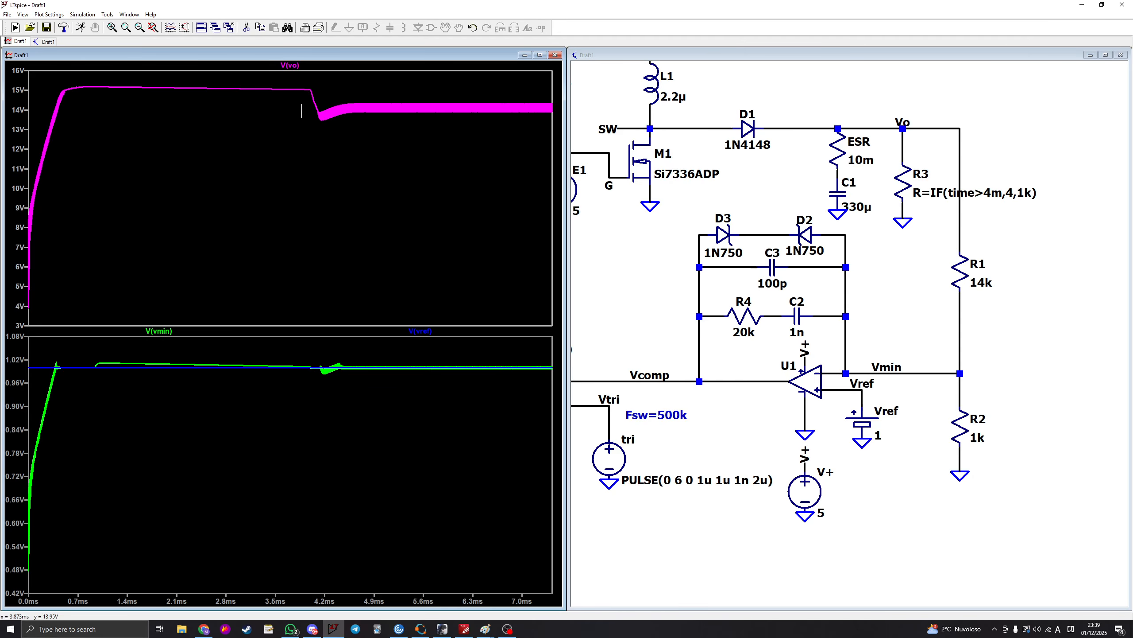
left_click_drag(282, 99, 396, 131)
right_click(252, 110)
left_click(259, 118)
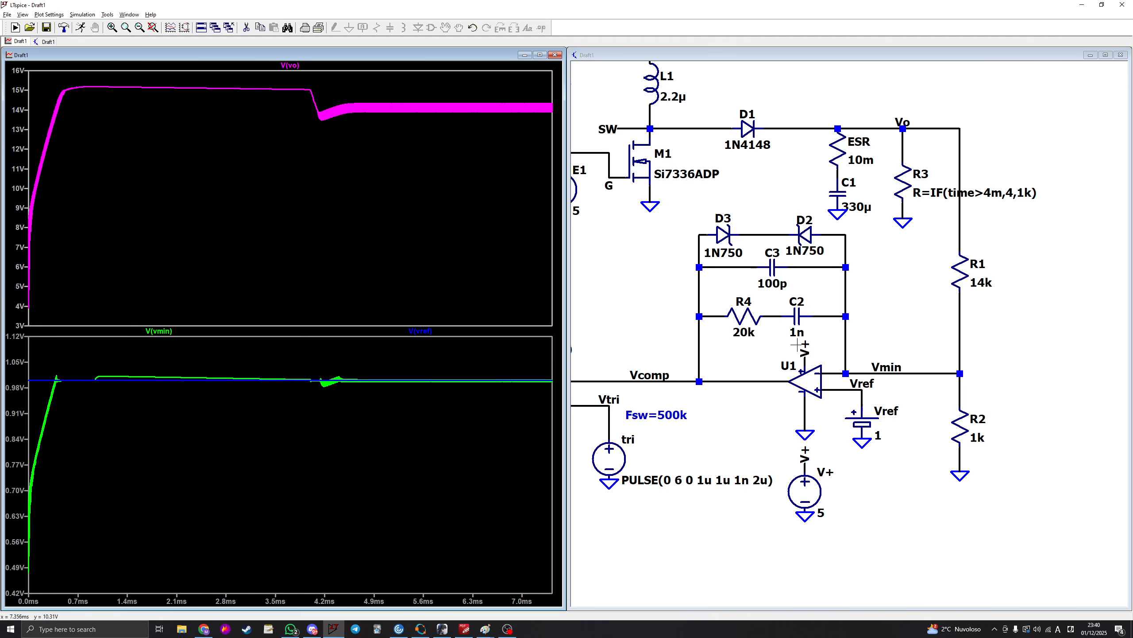
Step: Rerun the simulation with C2 set to 100n and examine Vo's recovery after the load step
right_click(796, 334)
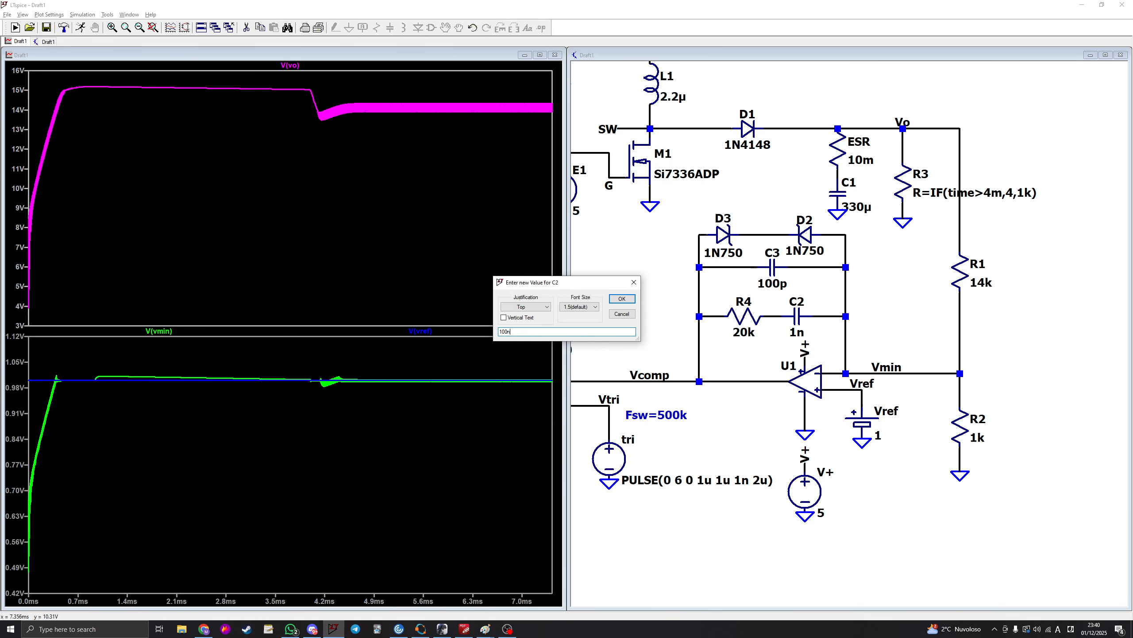
key("Return")
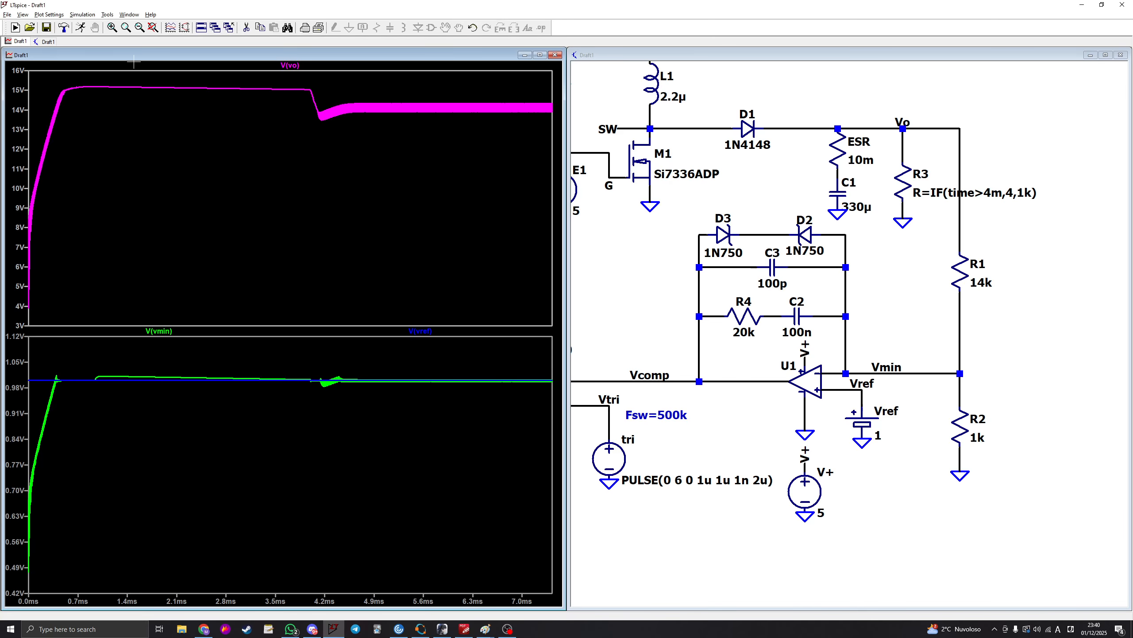
left_click(80, 28)
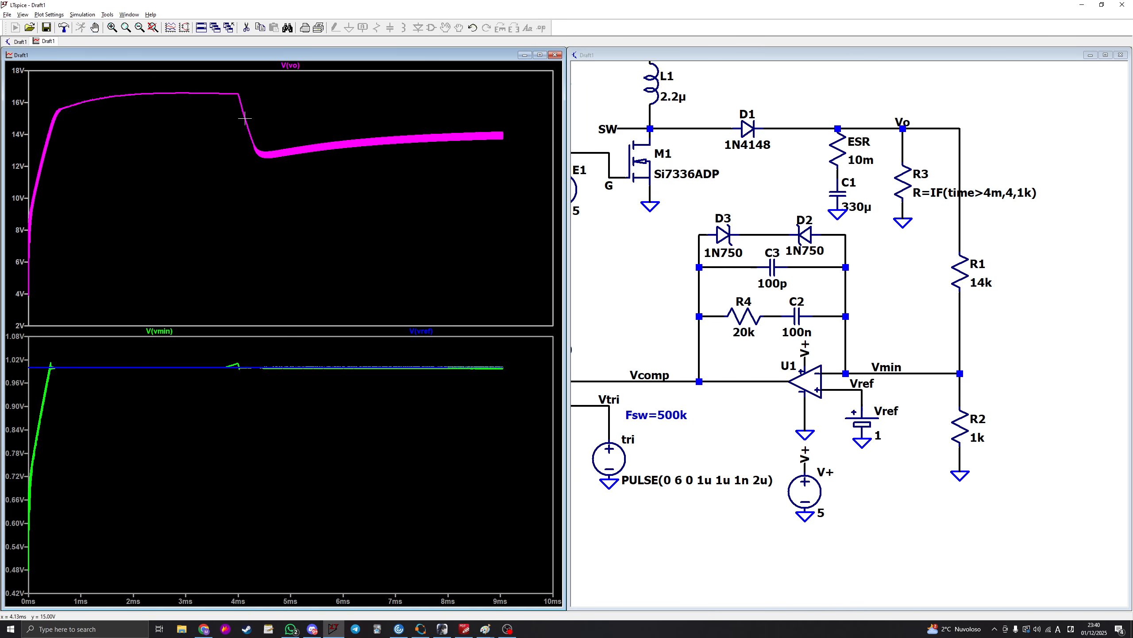
left_click_drag(183, 108, 546, 127)
right_click(235, 109)
left_click(243, 116)
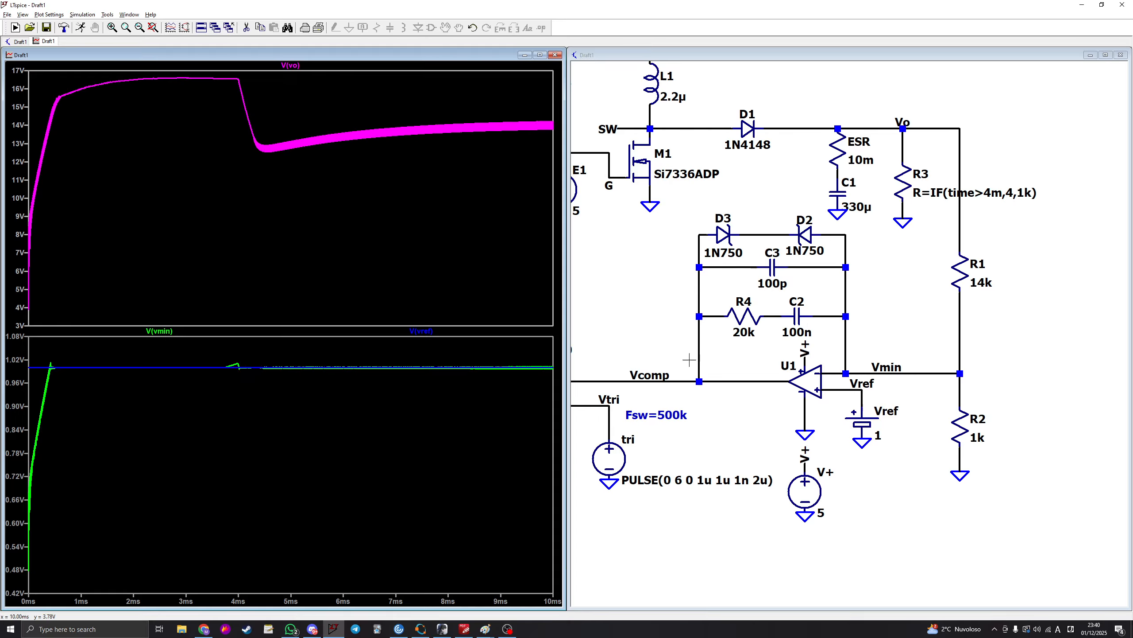
Step: Plot Vcomp together with Vo for a brief comparison and delete the Vcomp trace again
left_click(699, 384)
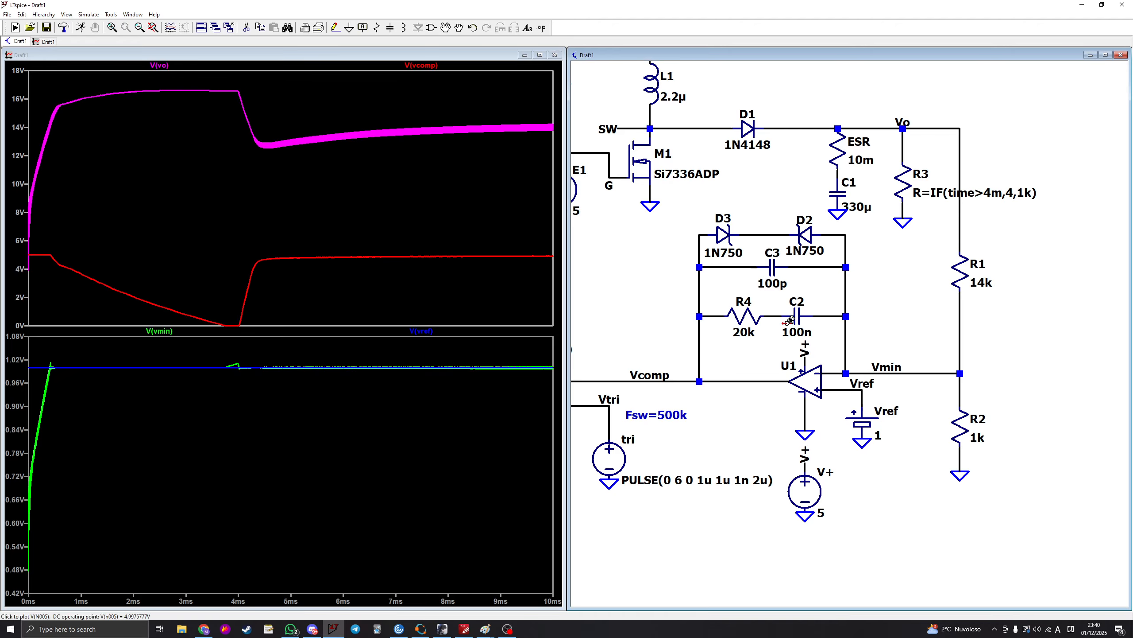
right_click(421, 65)
left_click(570, 338)
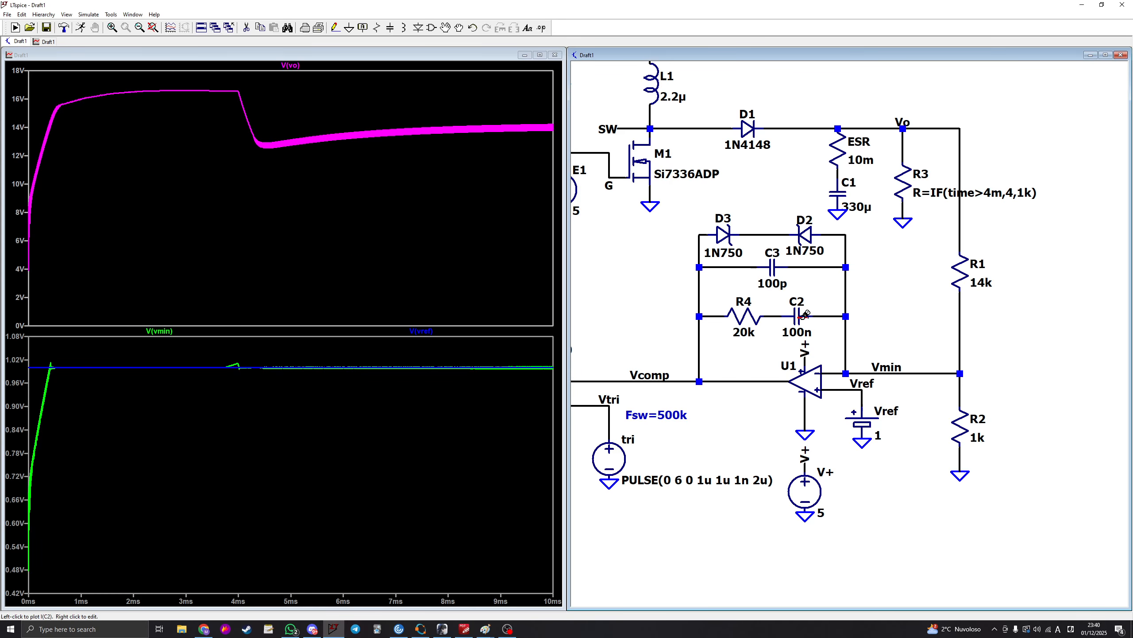
Step: Set C2's value to 10n and rerun the simulation
right_click(805, 335)
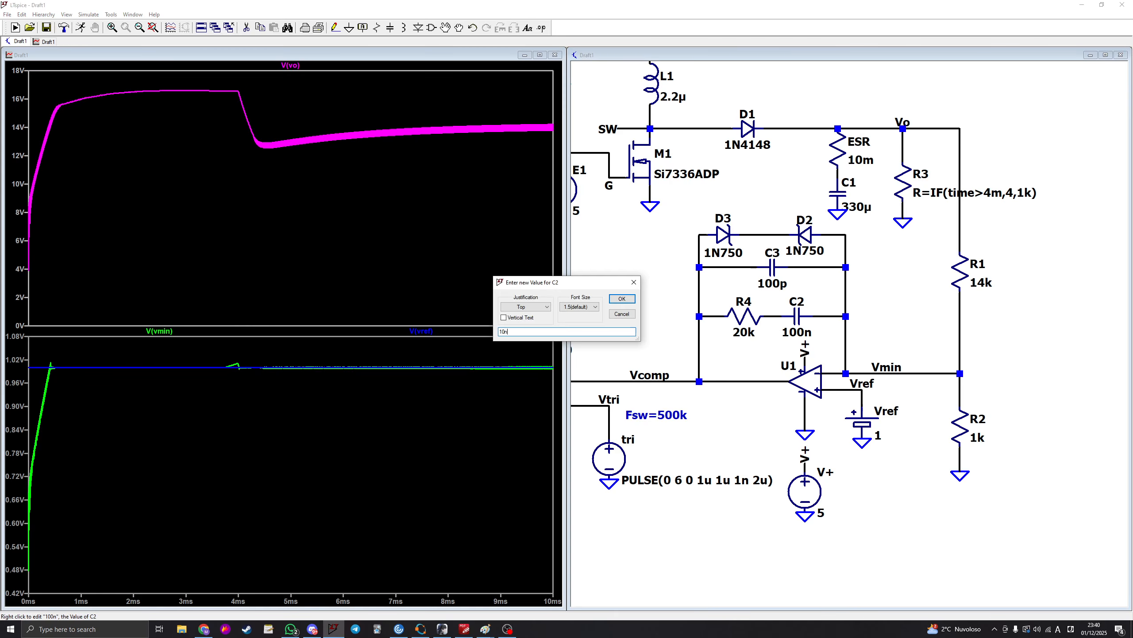
type("10n")
key("Return")
left_click(81, 27)
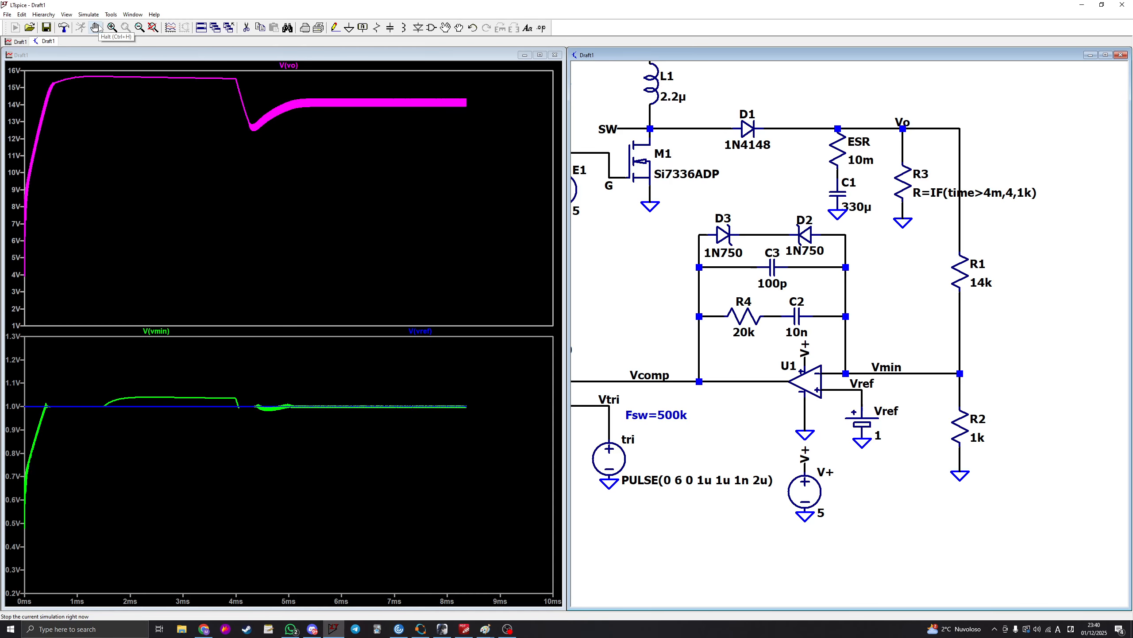
Step: Halt the current run, set C2's value to 2.2n and rerun the simulation
left_click(95, 28)
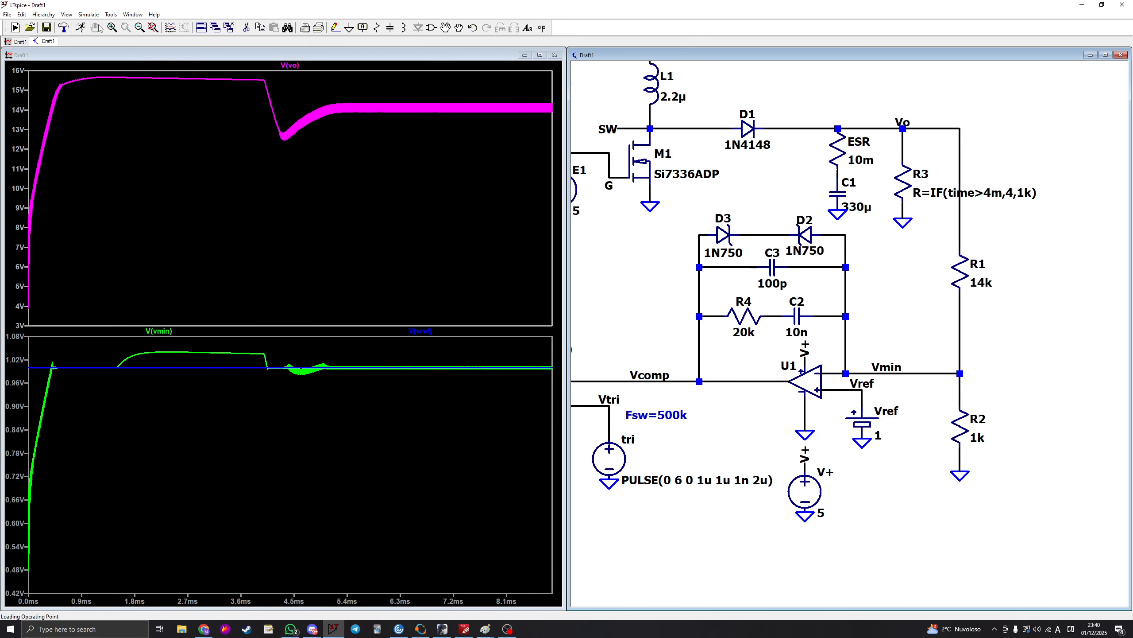
right_click(802, 333)
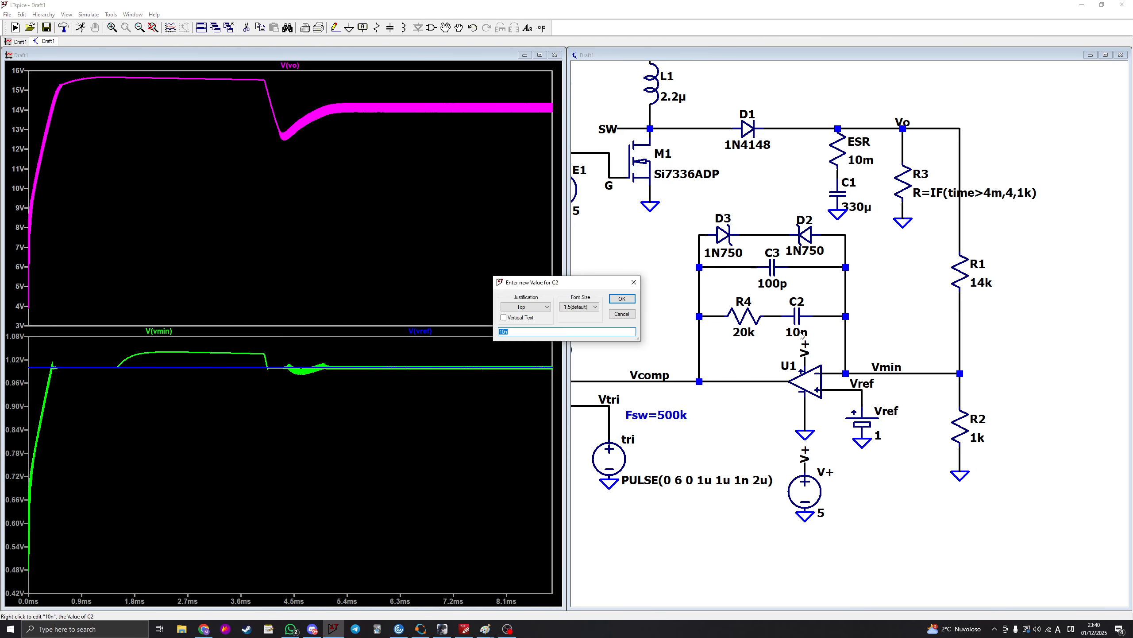
type("2.2n")
key("Return")
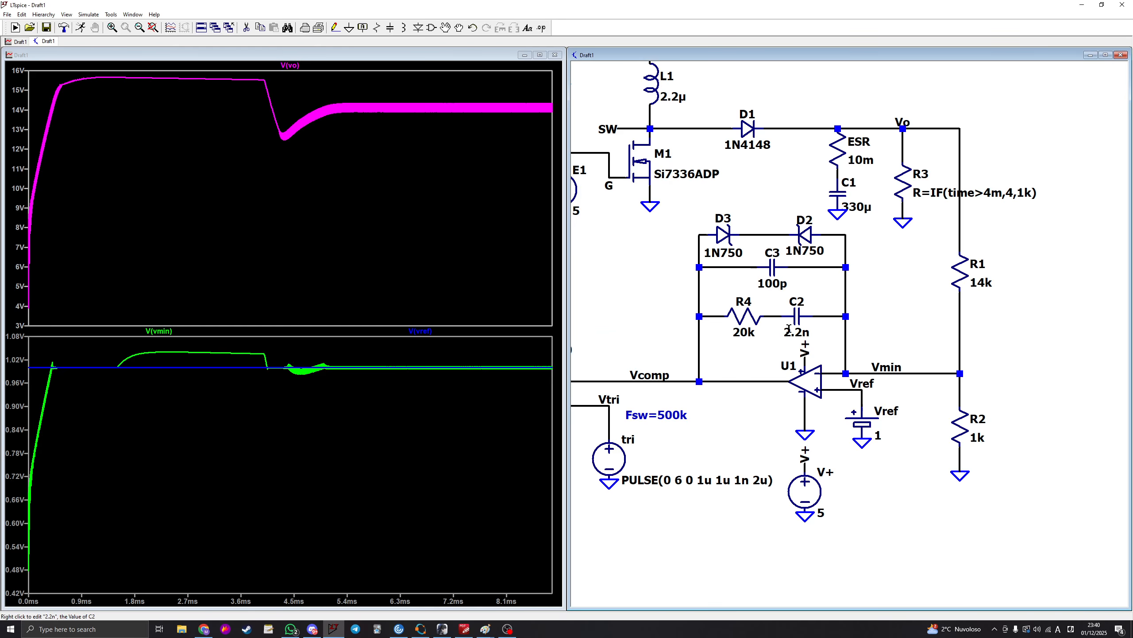
left_click(80, 28)
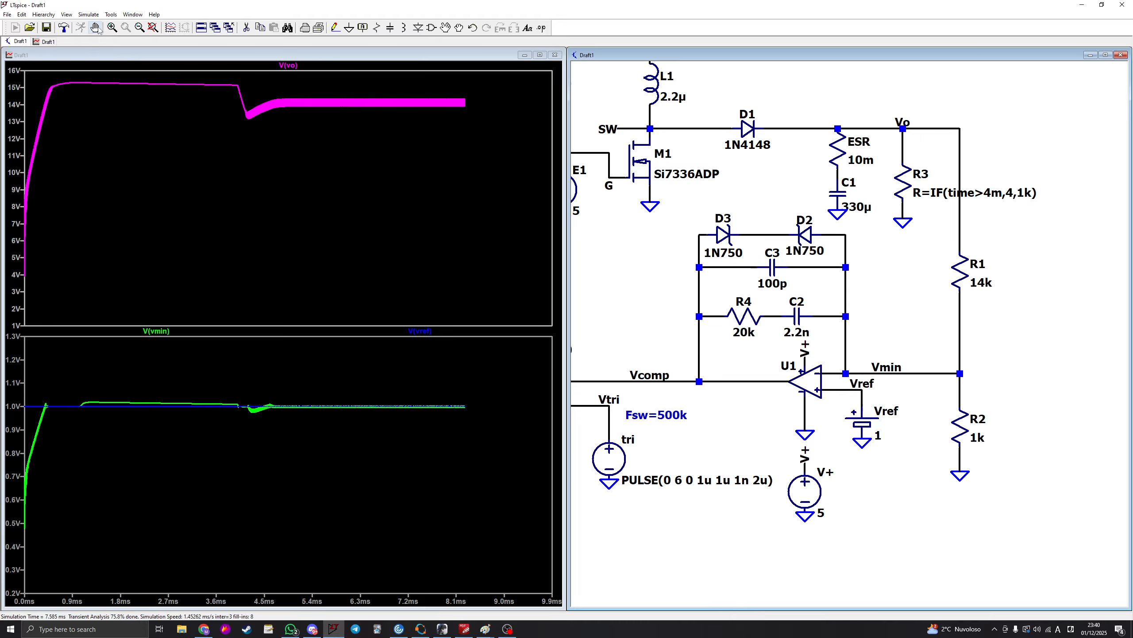
Step: Examine Vo's dip and recovery around the 4 ms load step, then restore the full waveform range
left_click_drag(236, 74, 454, 140)
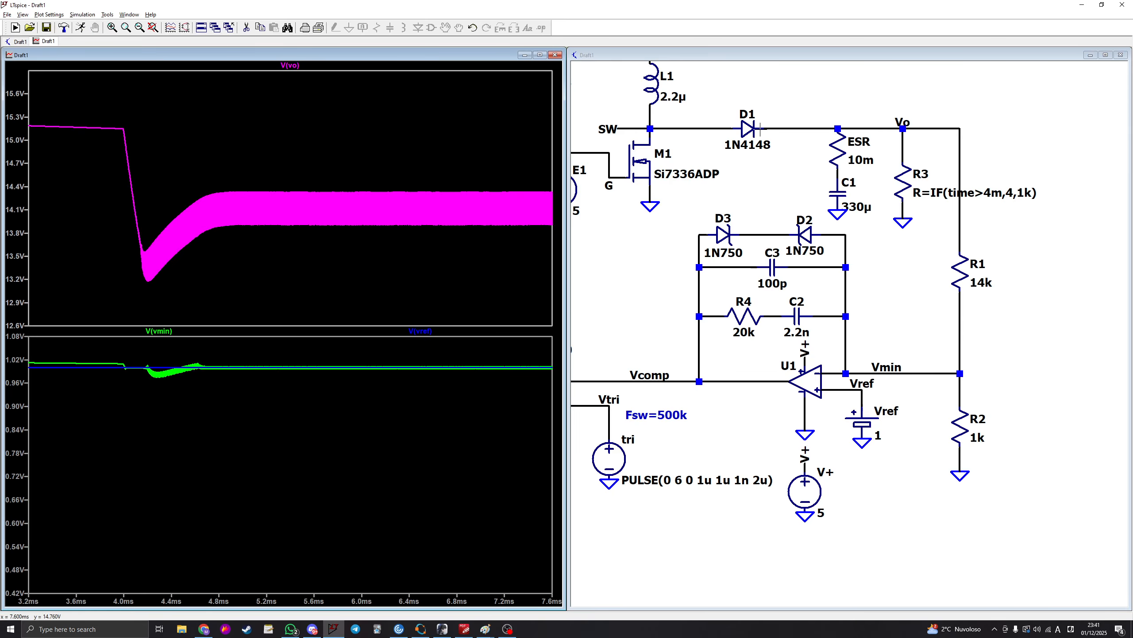
left_click_drag(754, 158, 812, 275)
scroll(812, 275, "up", 2)
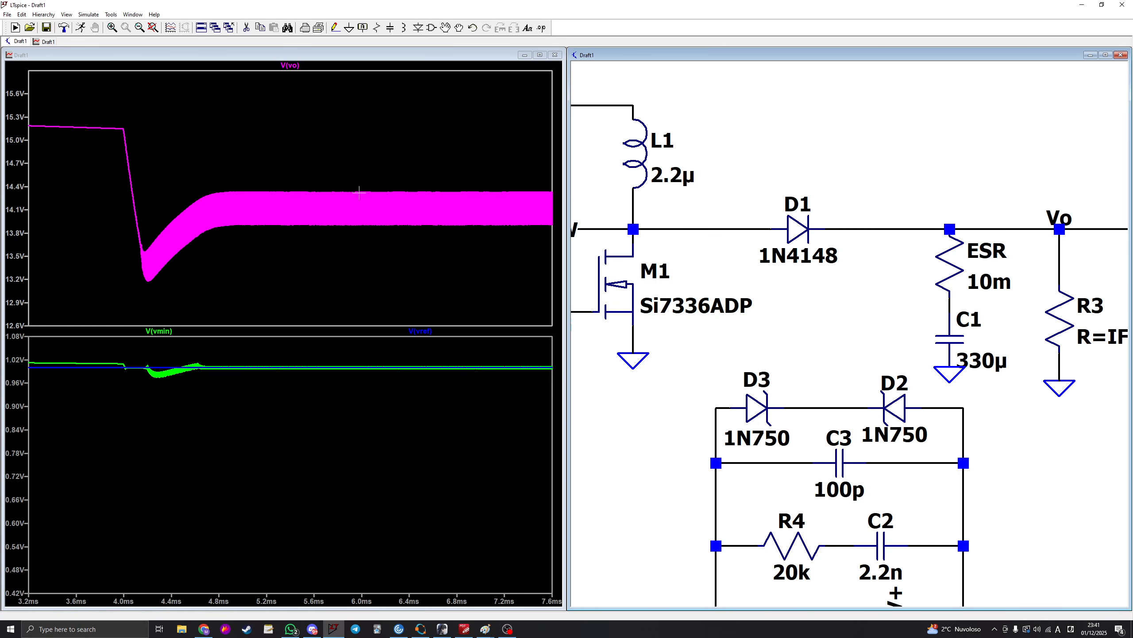
right_click(369, 162)
left_click(375, 172)
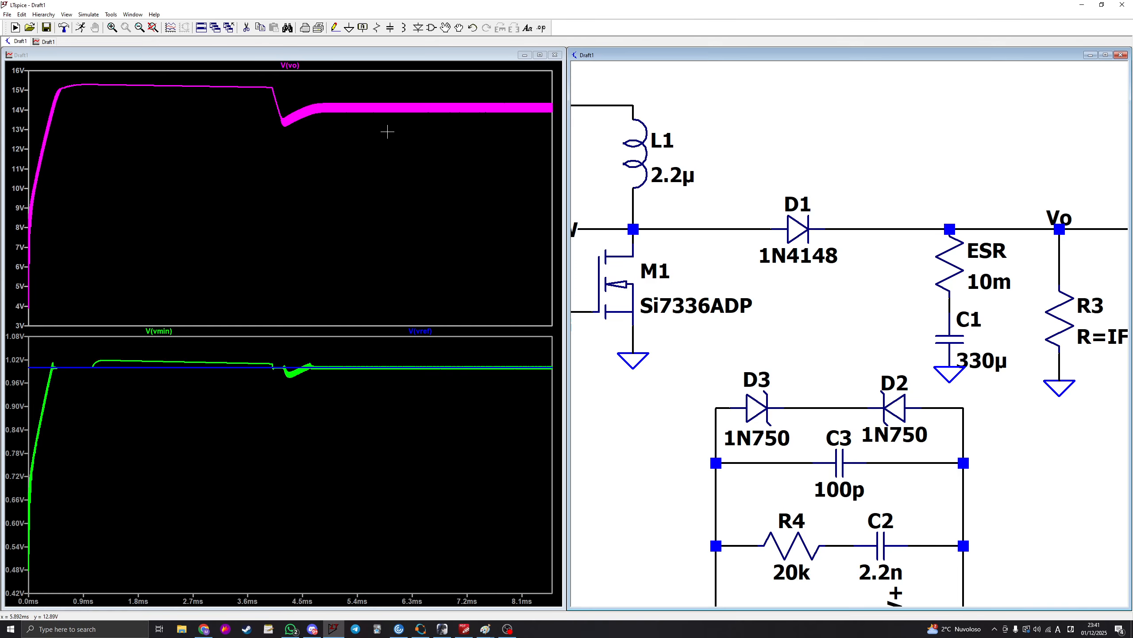
scroll(744, 209, "down", 2)
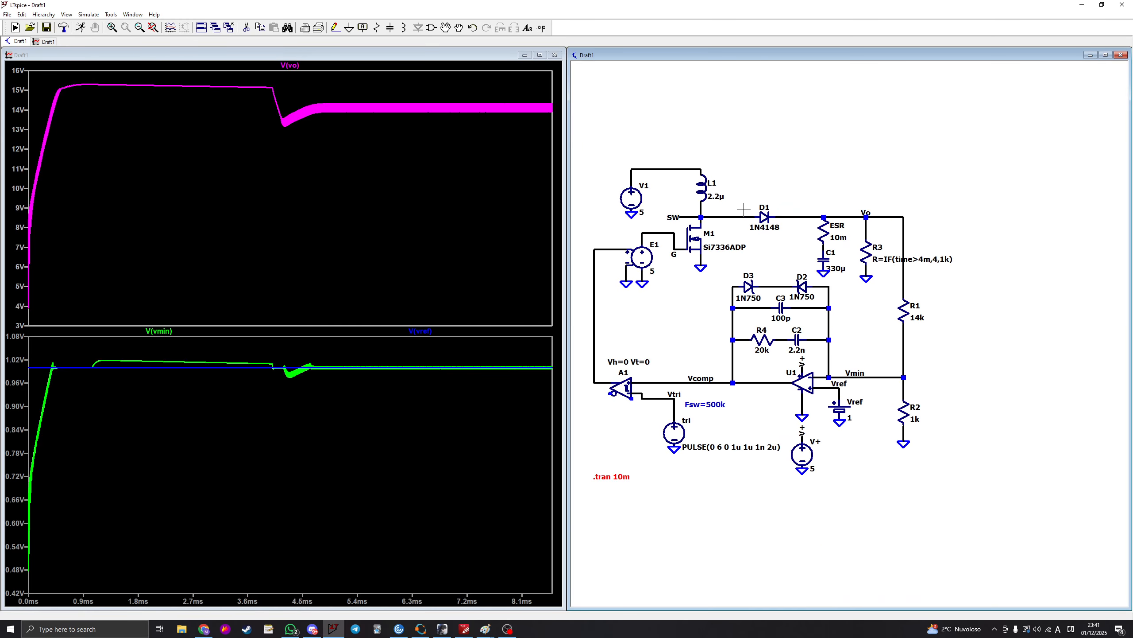
scroll(743, 210, "up", 3)
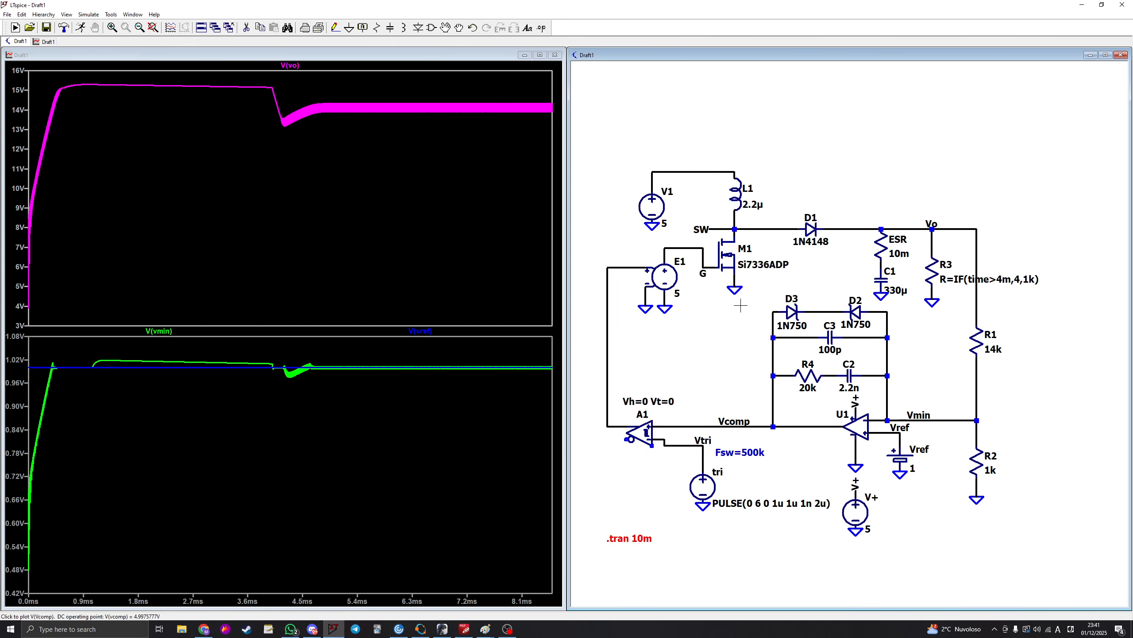
scroll(768, 317, "up", 2)
scroll(870, 319, "up", 3)
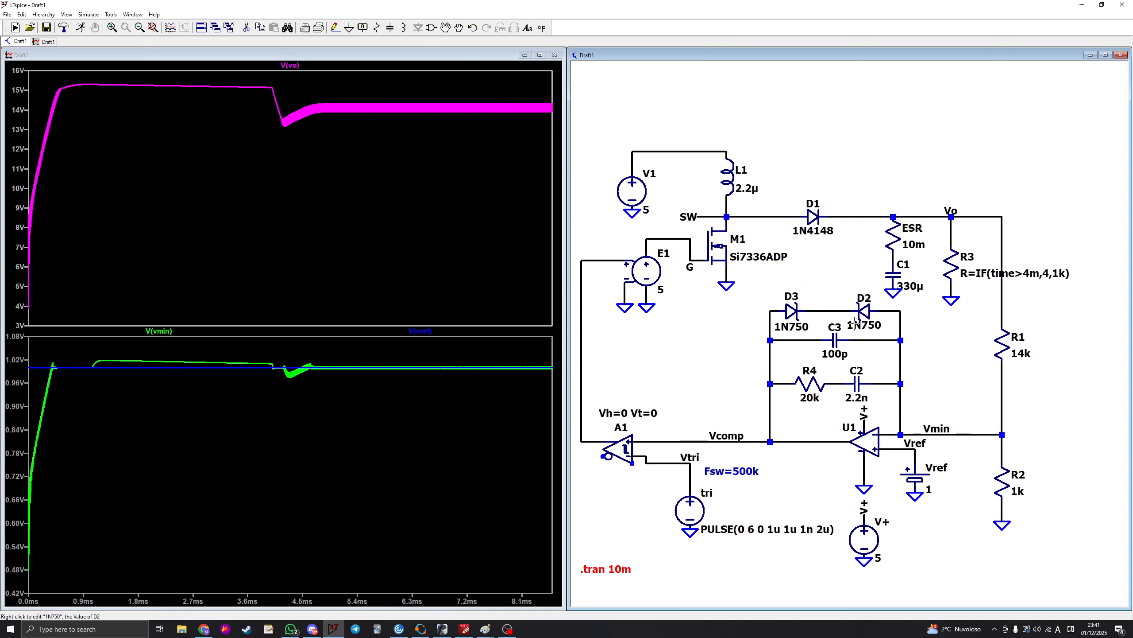